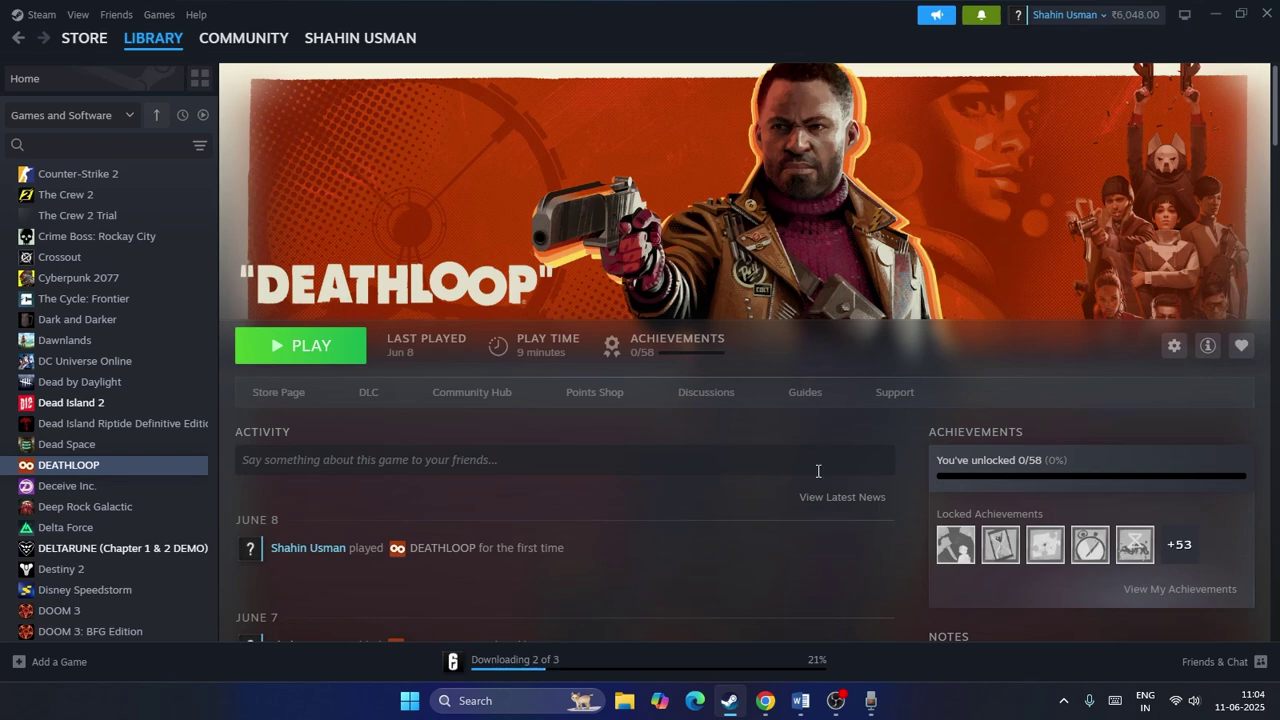
Bring up the Word troubleshooting notes and highlight the Step 1 instructions
left_click(800, 710)
left_click_drag(474, 238, 862, 327)
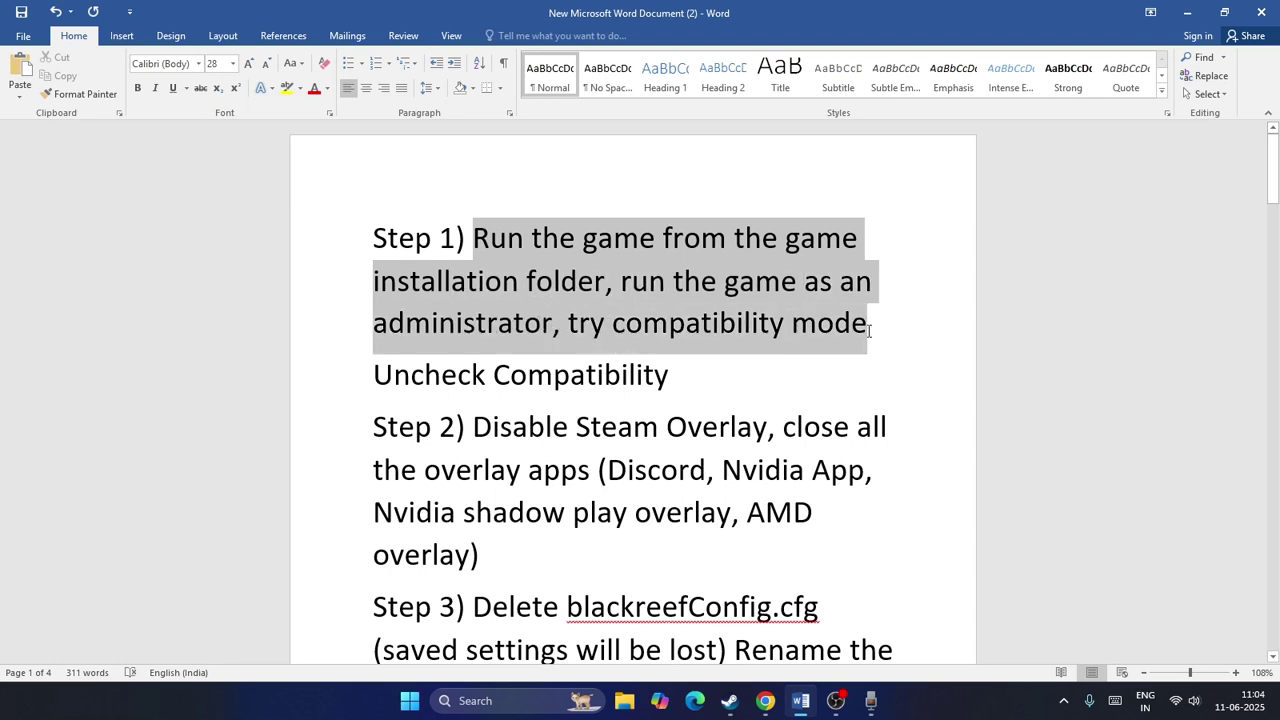
Review the Step 1 notes on trying compatibility mode and the Uncheck Compatibility line
left_click(869, 332)
left_click(823, 359)
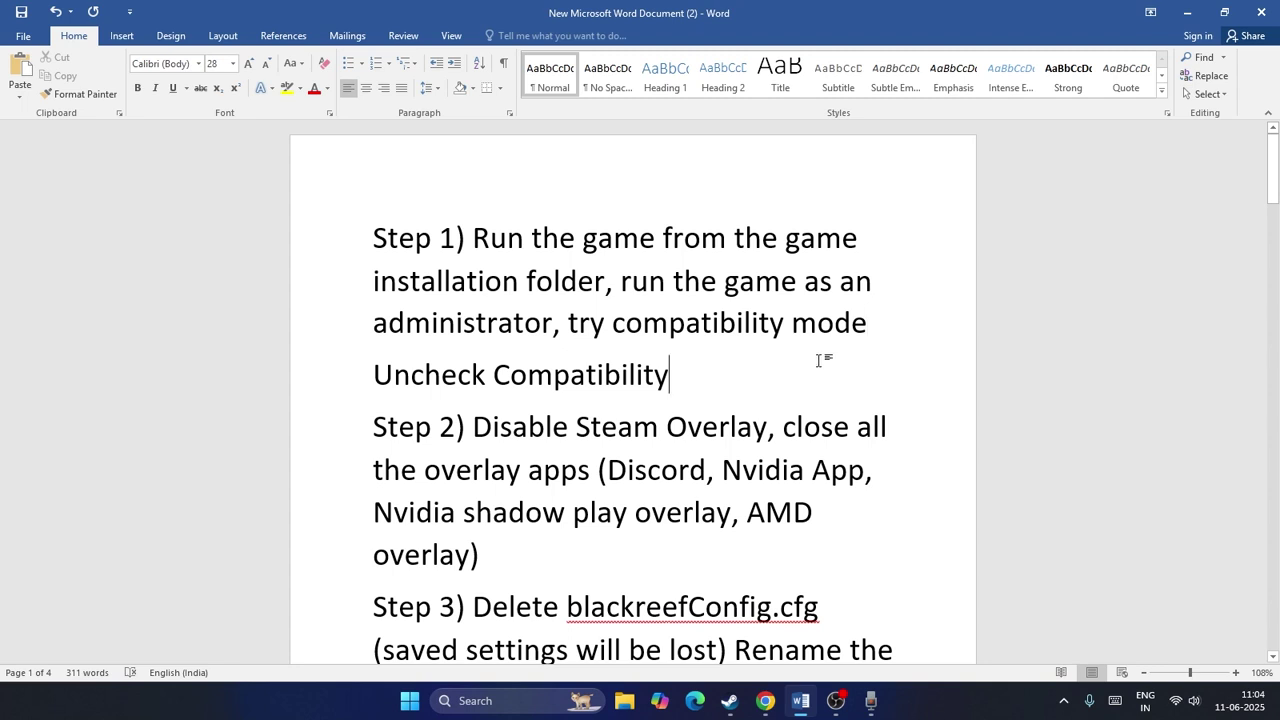
left_click_drag(572, 321, 866, 325)
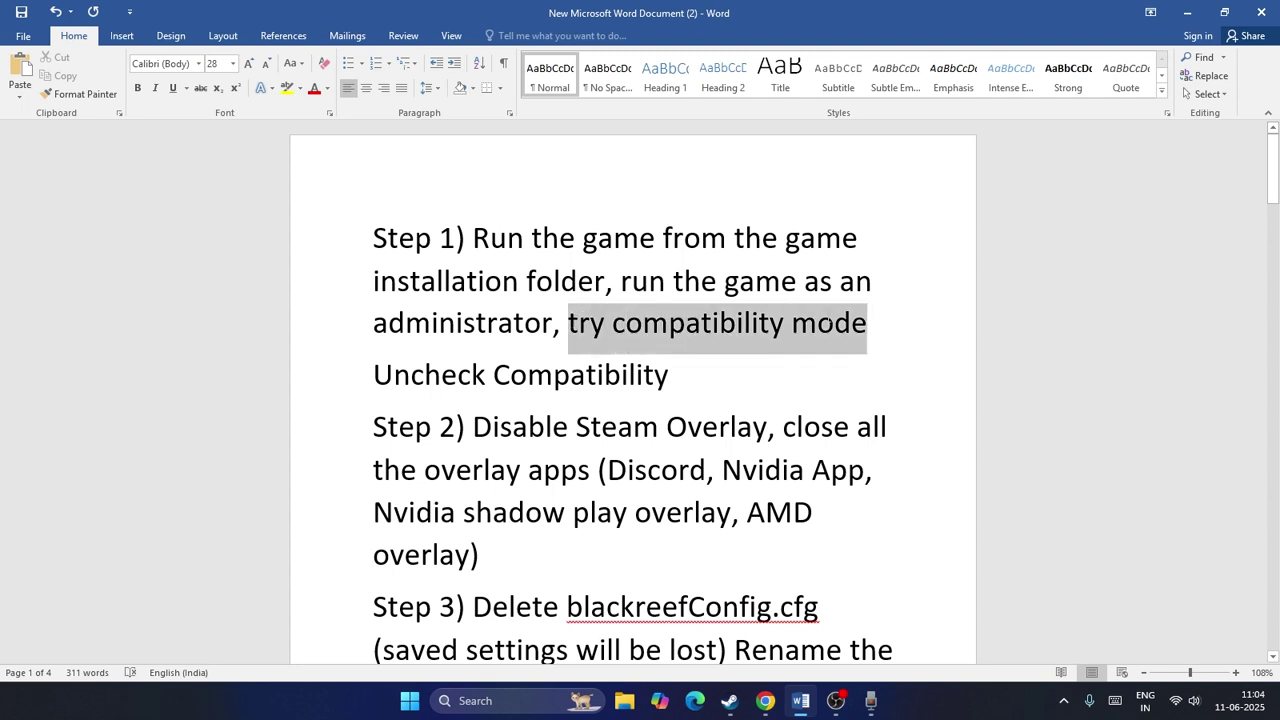
left_click(744, 357)
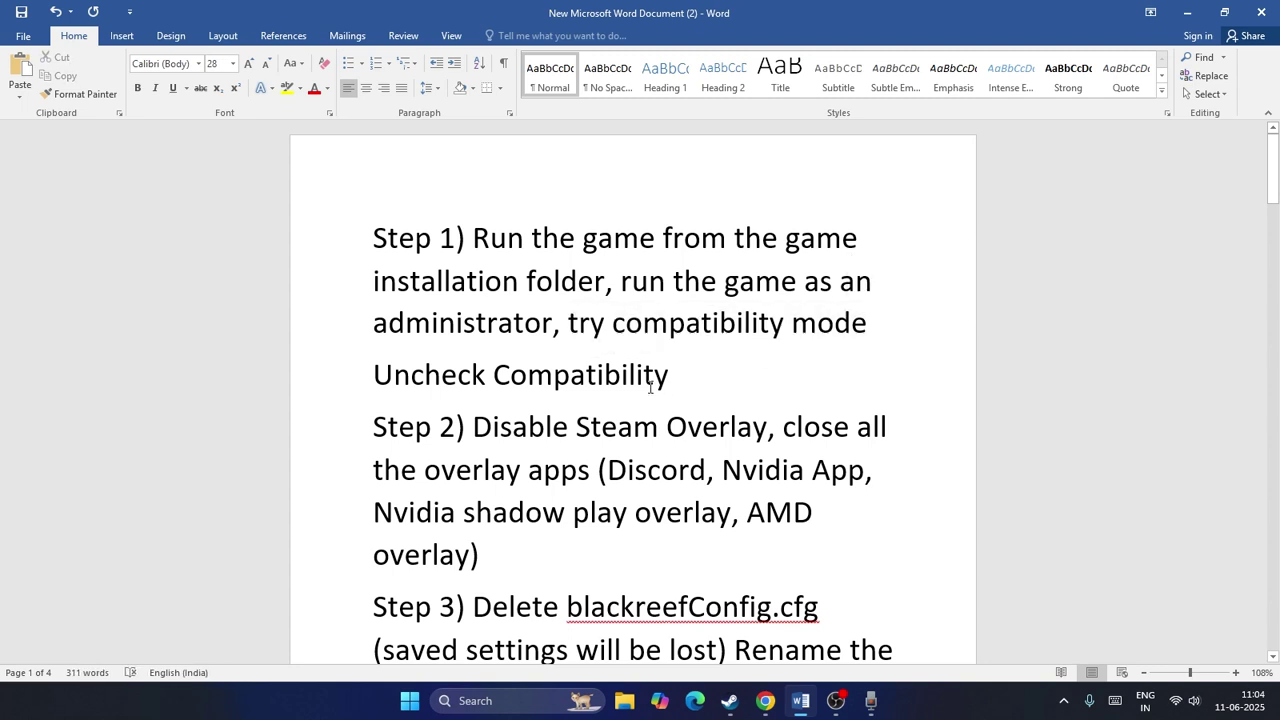
left_click_drag(678, 380, 372, 378)
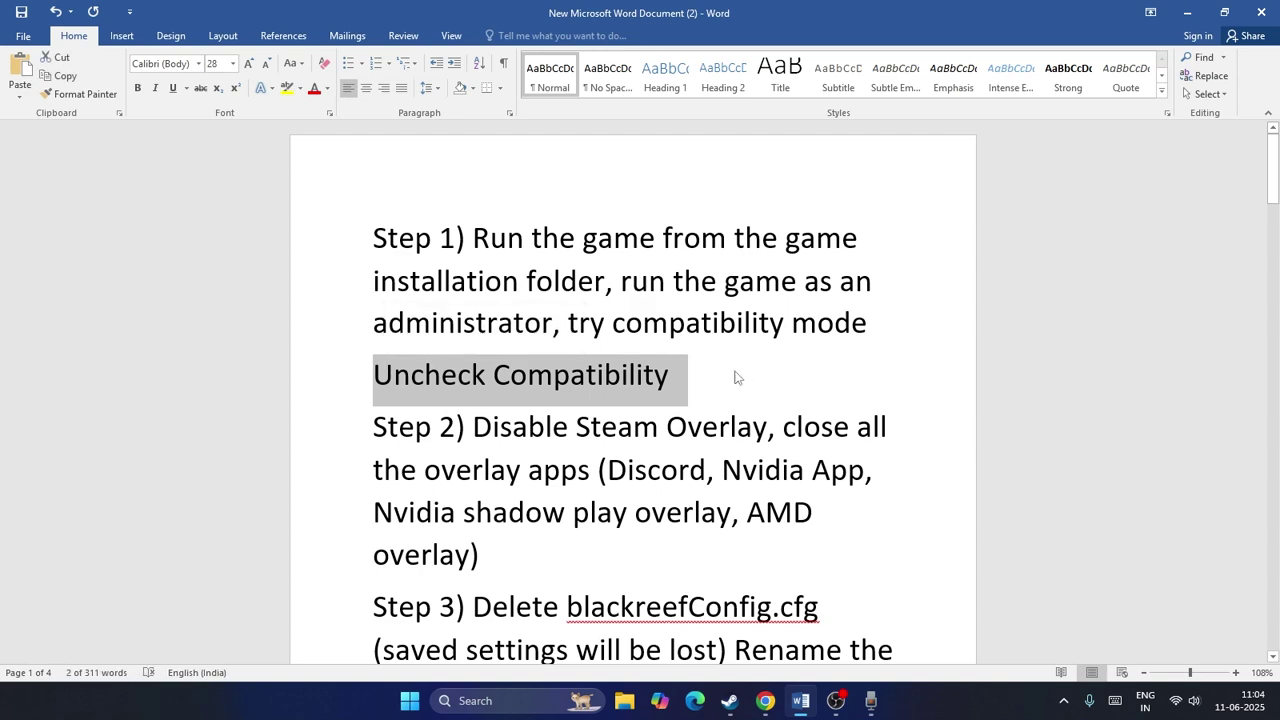
left_click(783, 357)
Open DEATHLOOP's installation folder from its Steam Properties Installed Files page
left_click(1187, 12)
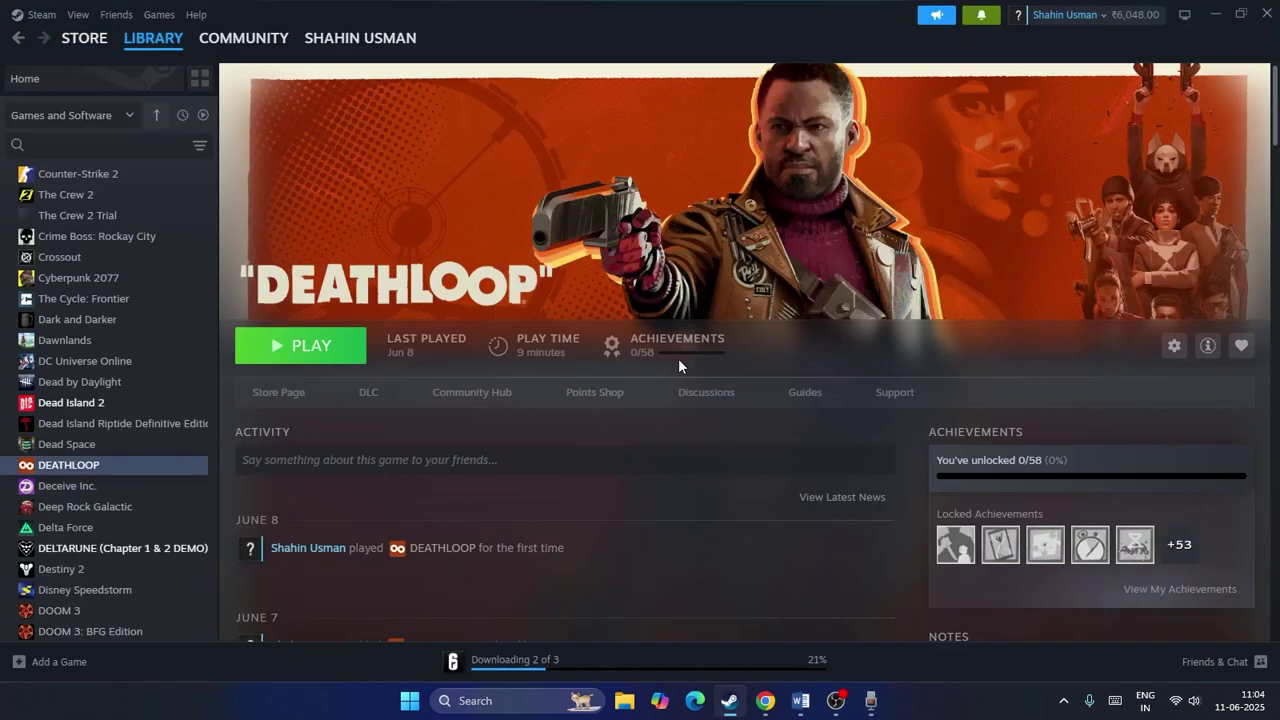
right_click(99, 461)
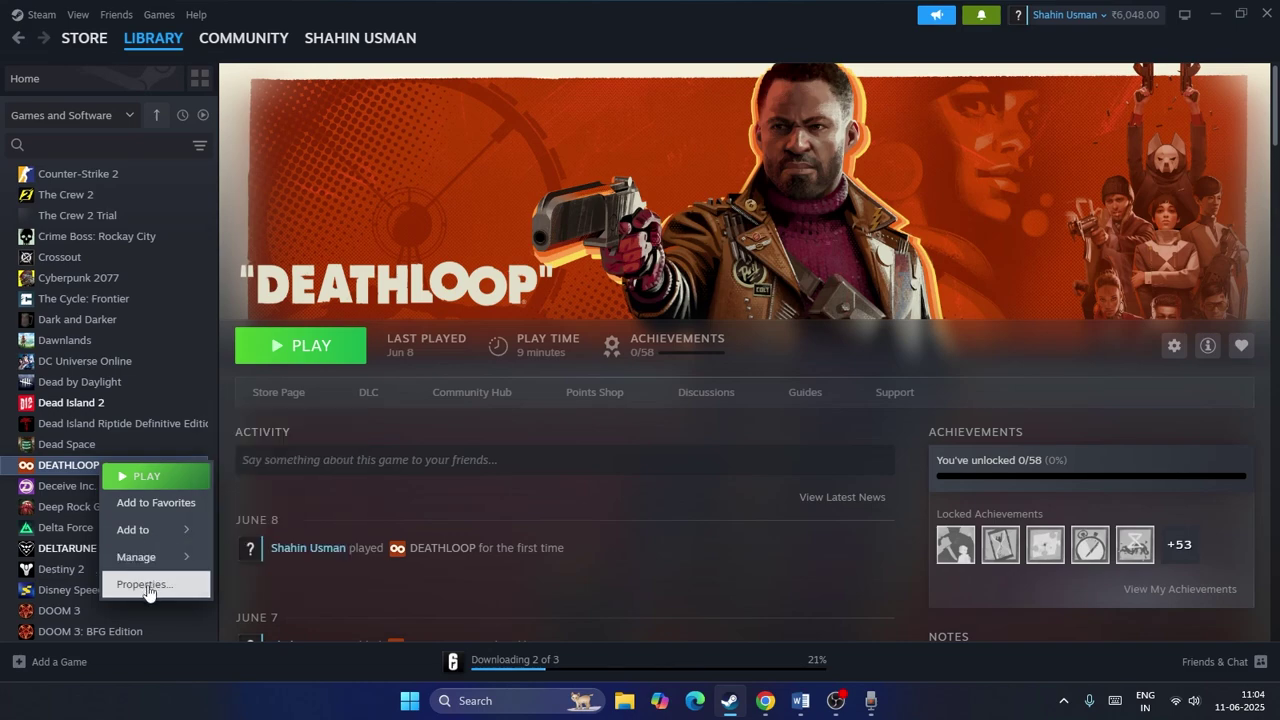
left_click(140, 581)
left_click(389, 240)
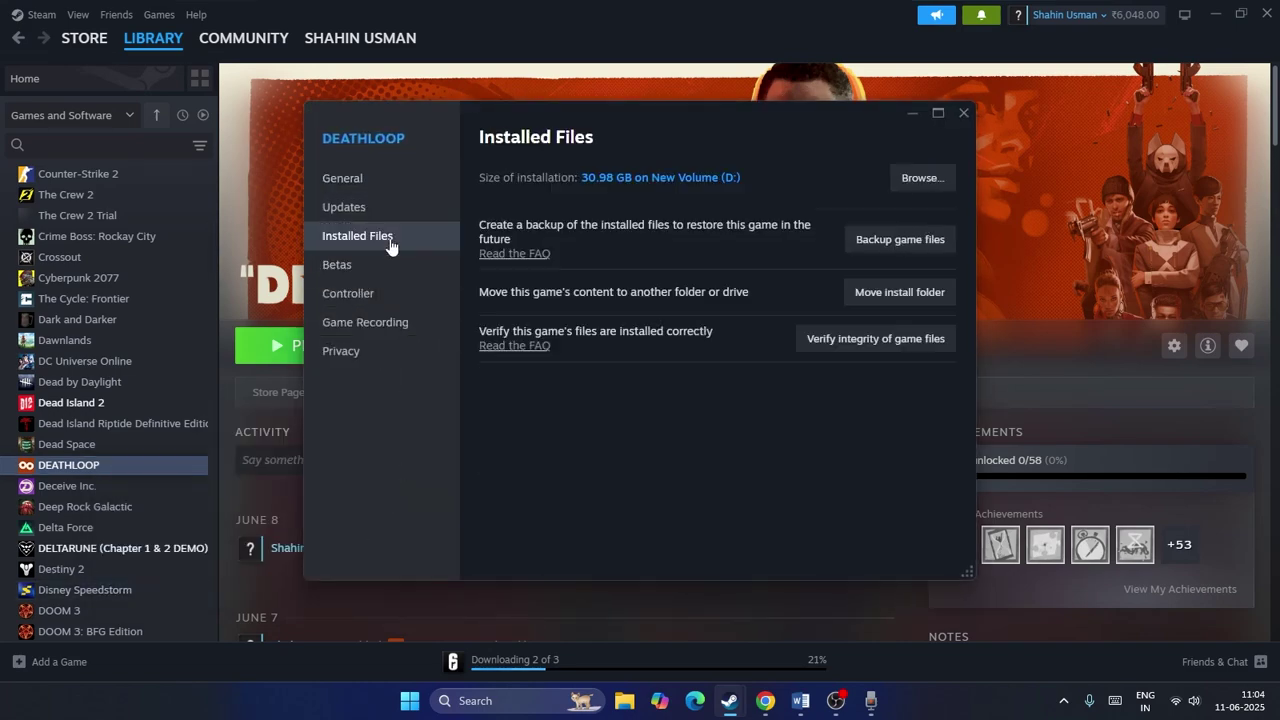
left_click(948, 184)
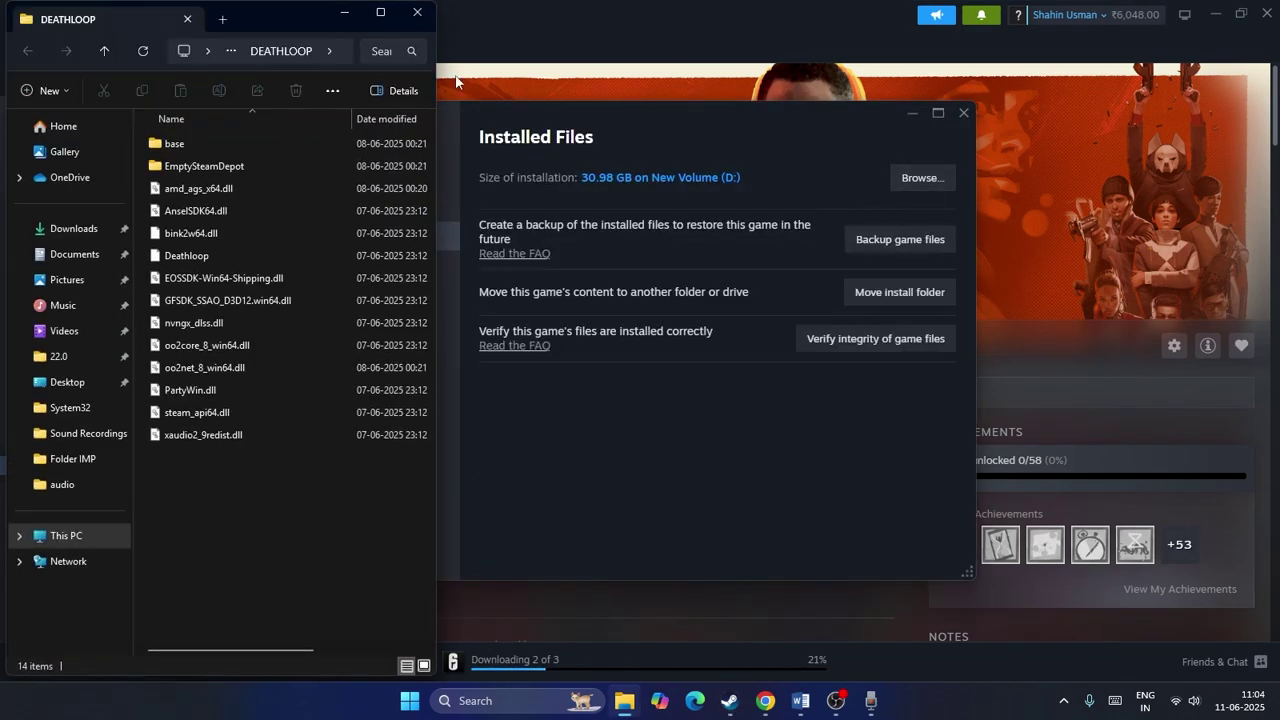
Open the Compatibility tab of Deathloop.exe's Properties in a maximized folder window
left_click(377, 13)
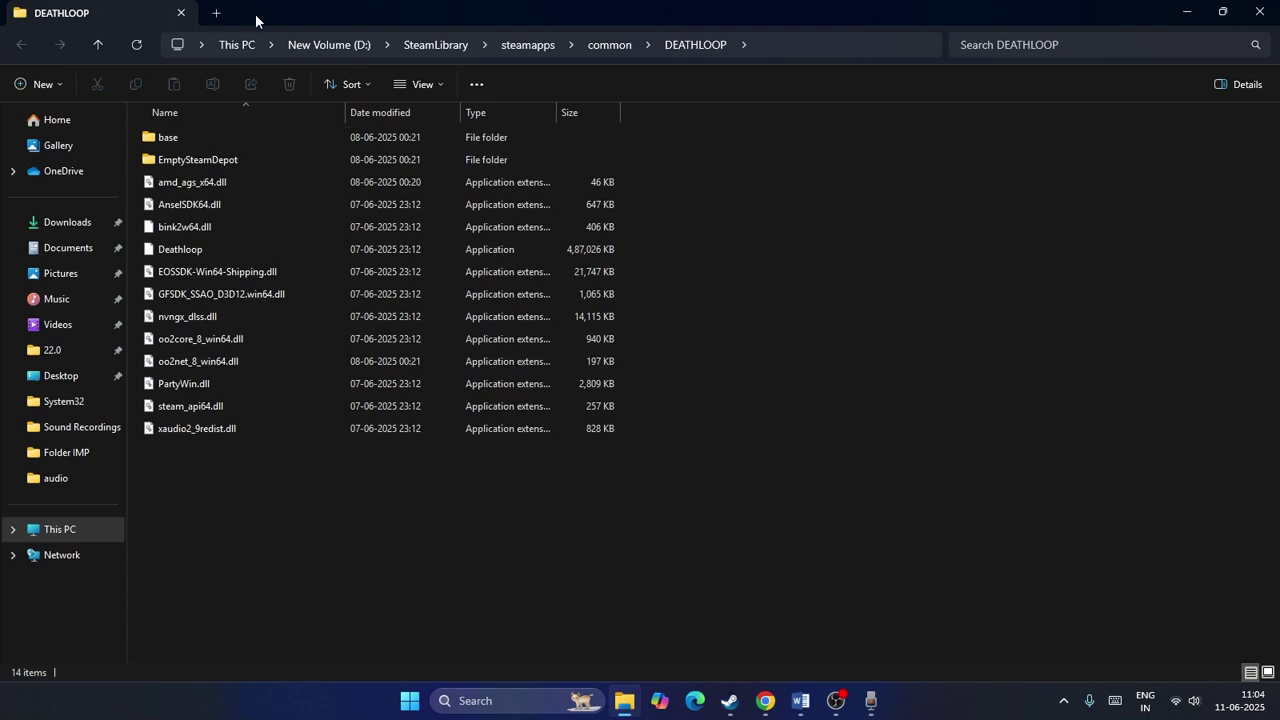
left_click(193, 259)
right_click(189, 252)
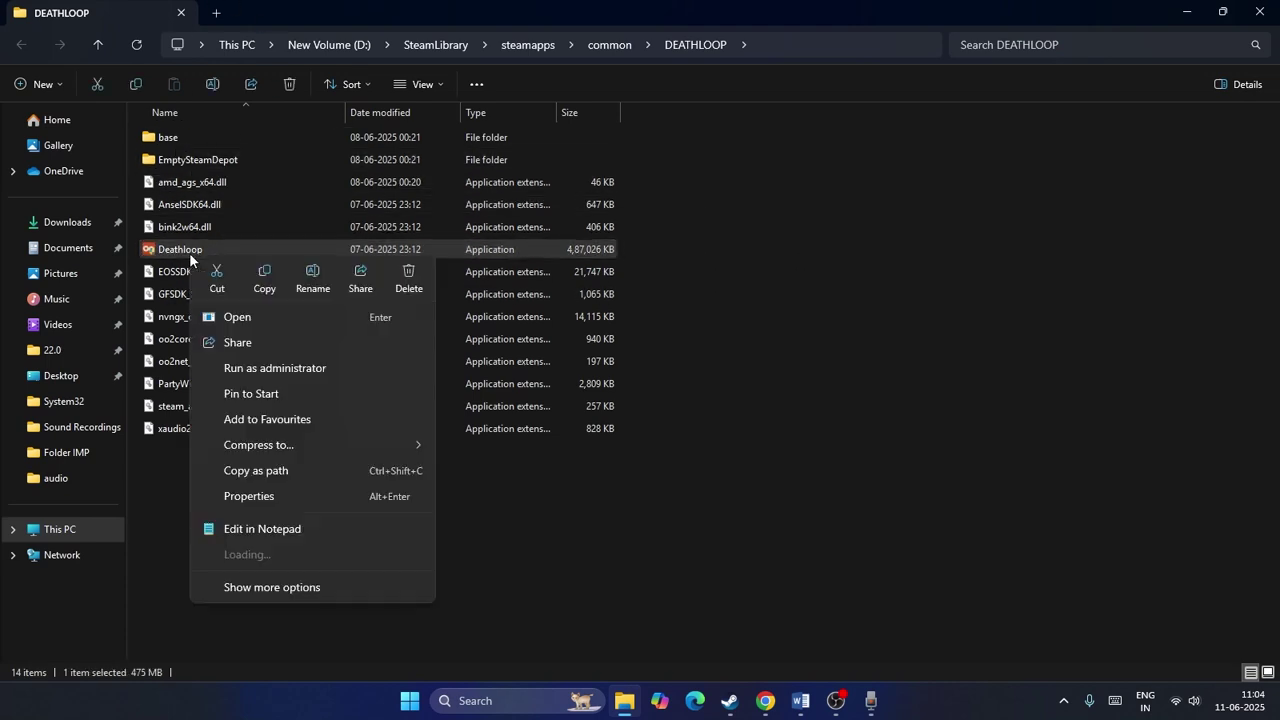
left_click(269, 588)
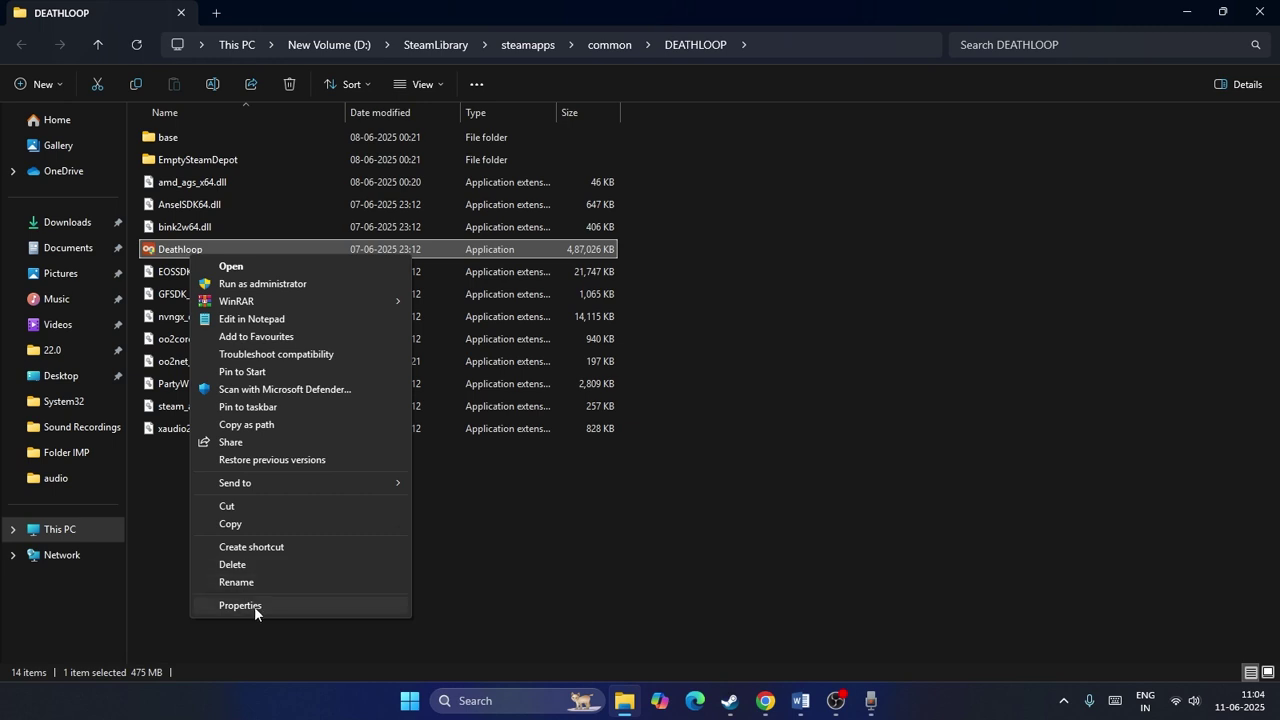
left_click(254, 606)
left_click(339, 274)
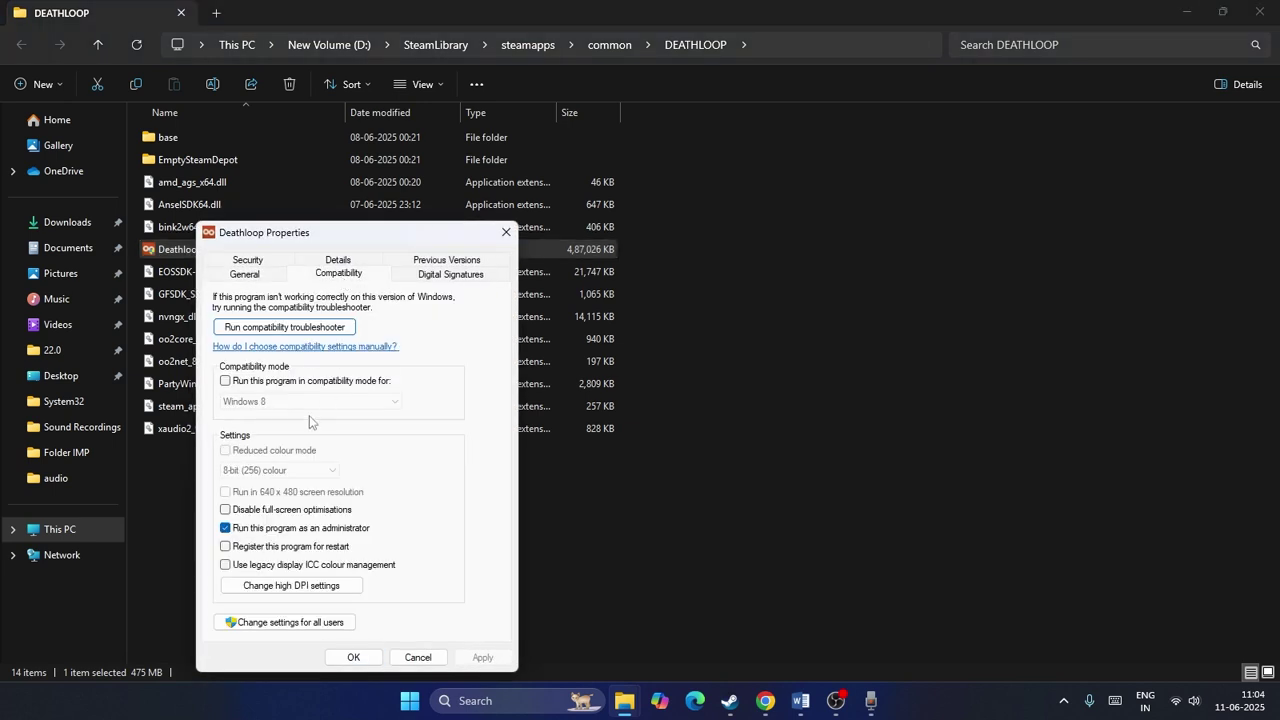
Apply Windows 8 compatibility mode and Run as administrator, then untick compatibility mode and close
left_click(237, 382)
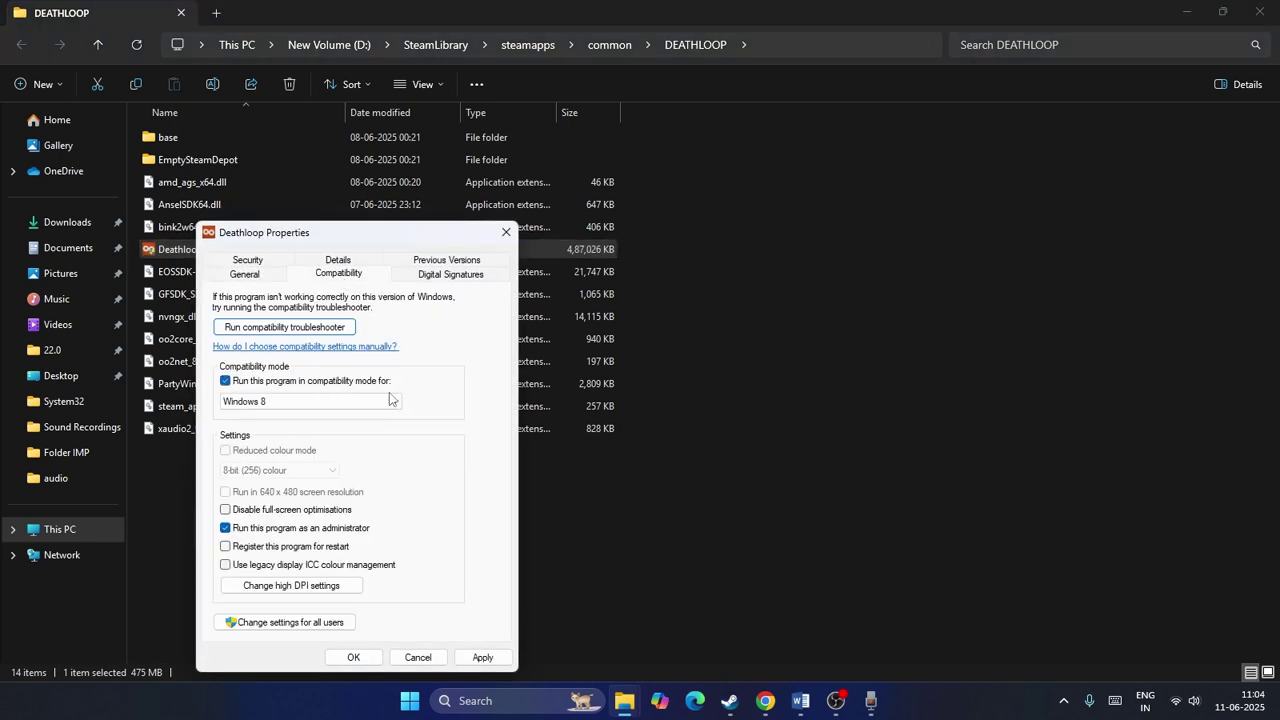
left_click(330, 404)
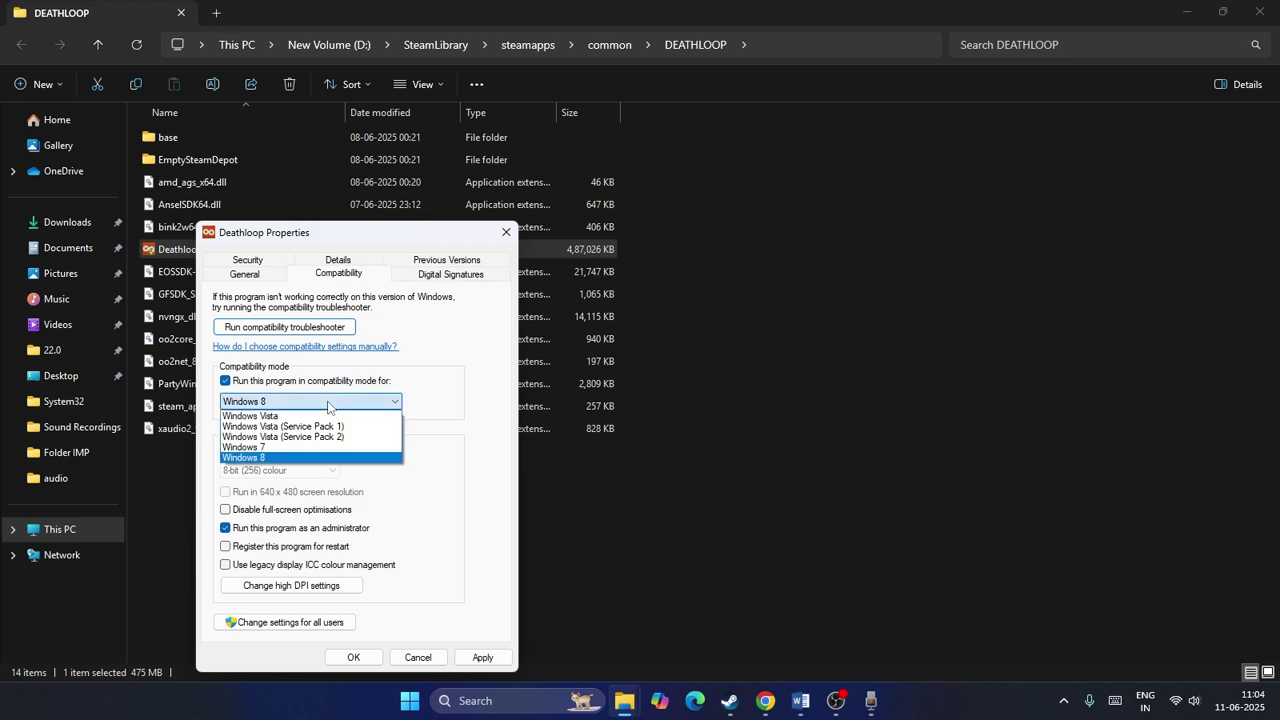
left_click(258, 458)
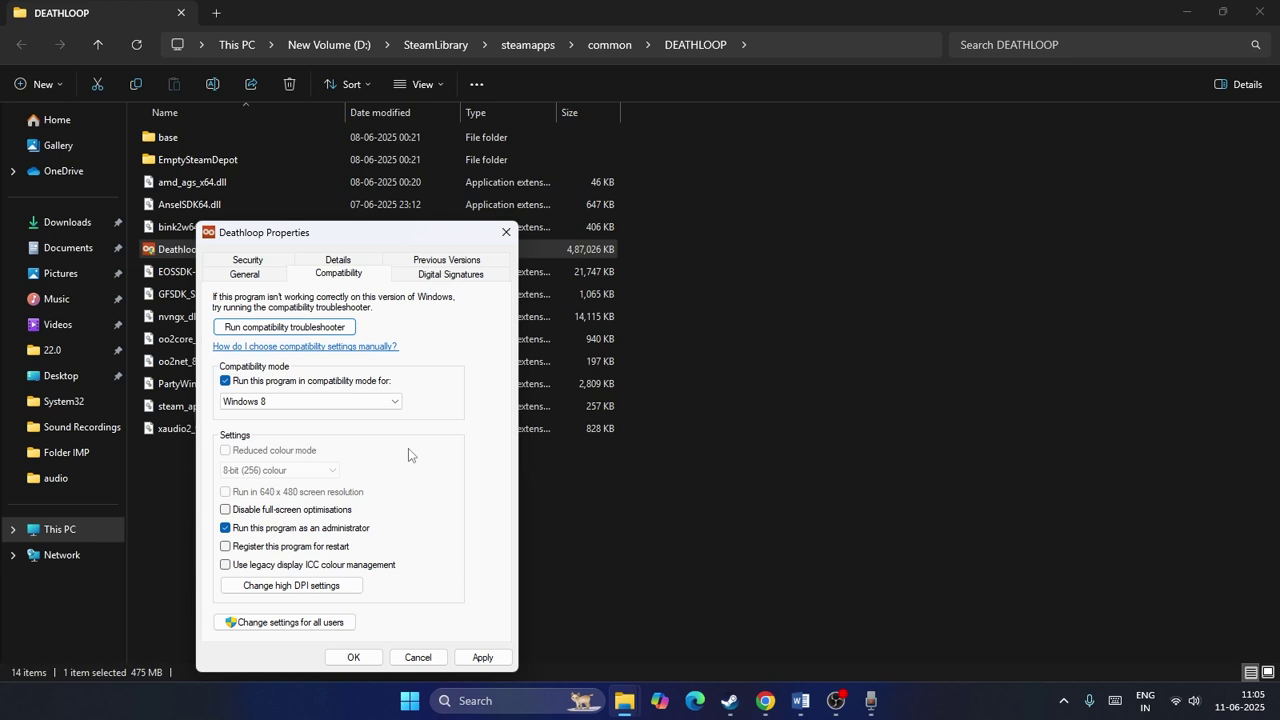
left_click(226, 530)
left_click(481, 659)
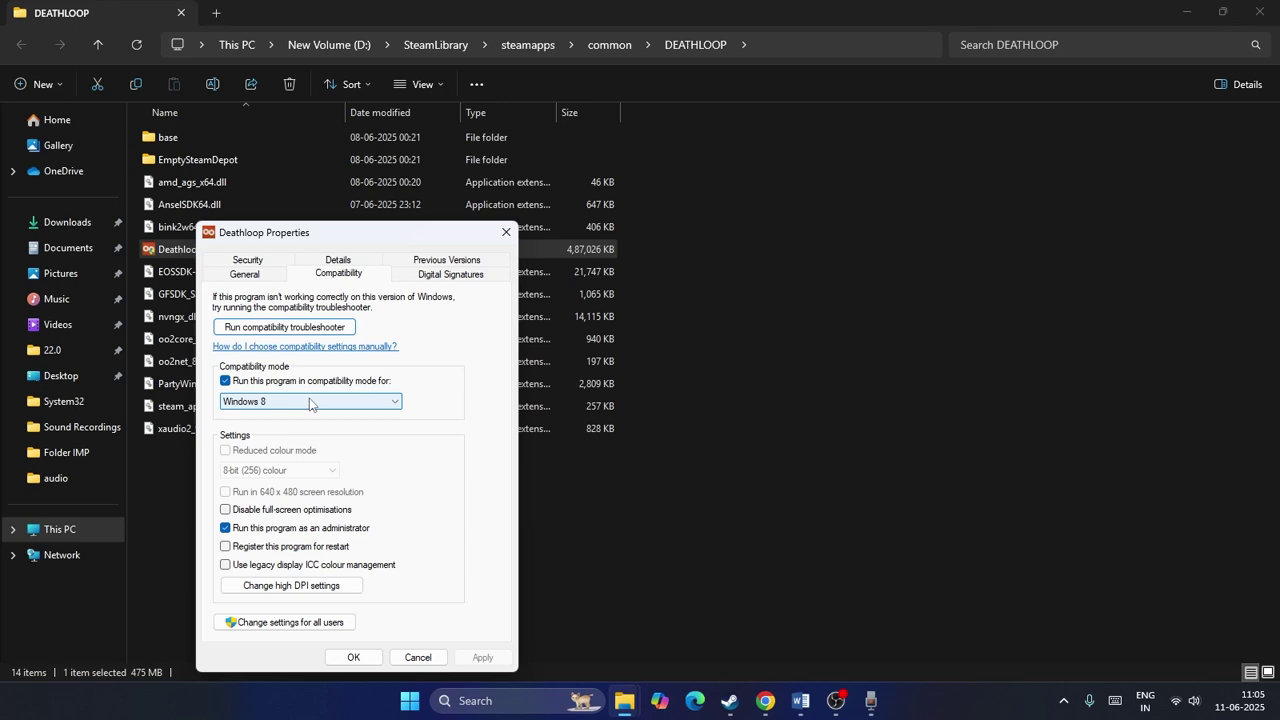
left_click(225, 381)
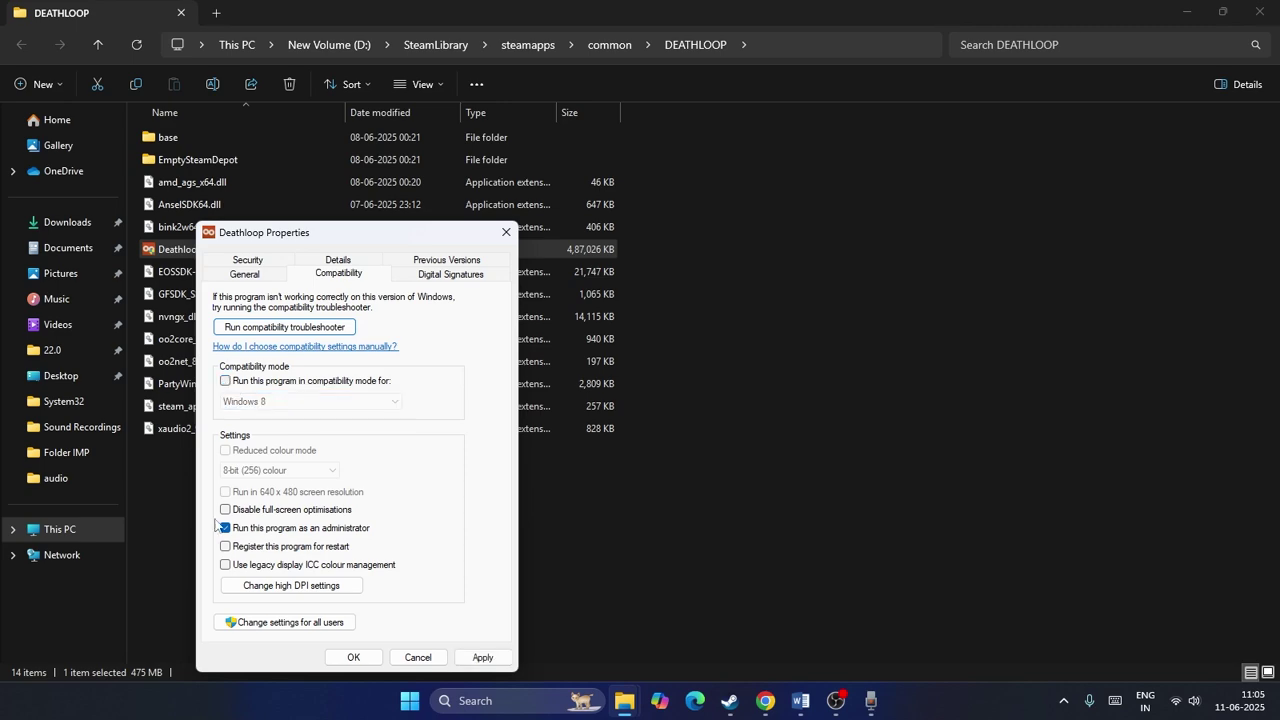
left_click(506, 232)
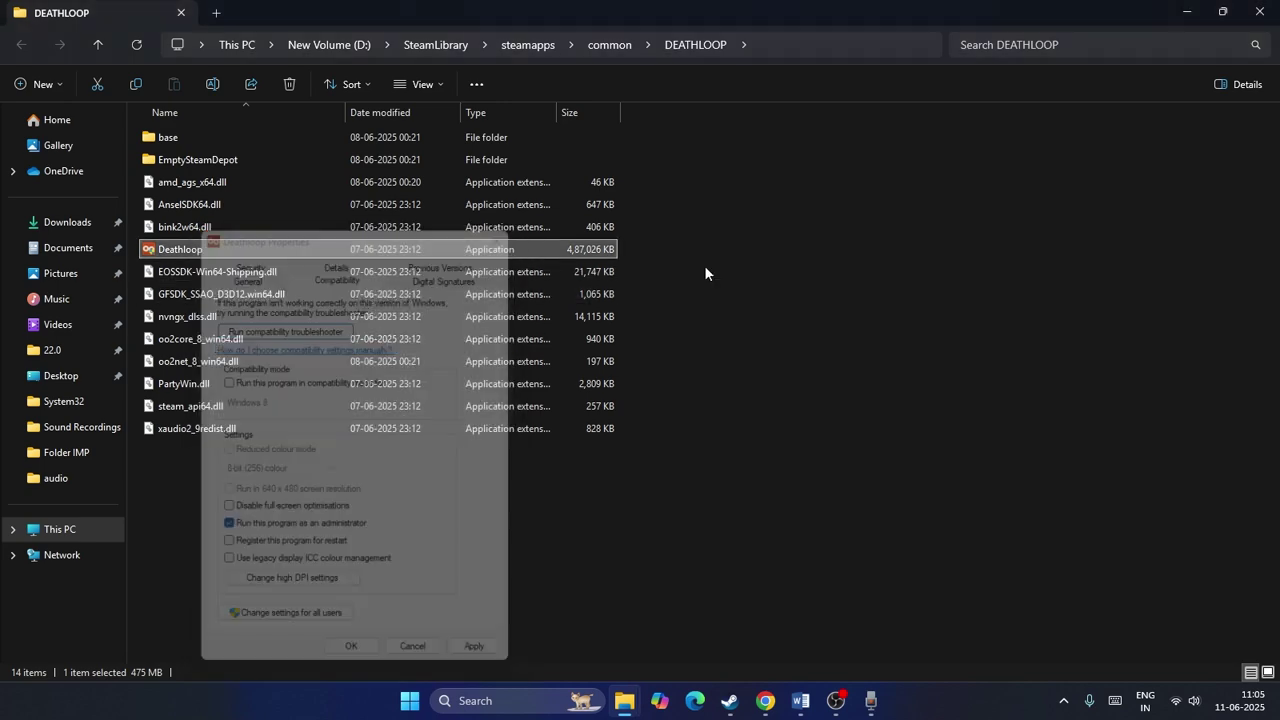
Close DEATHLOOP's Steam properties and review the Step 2 note on disabling Steam Overlay
key("alt+Tab")
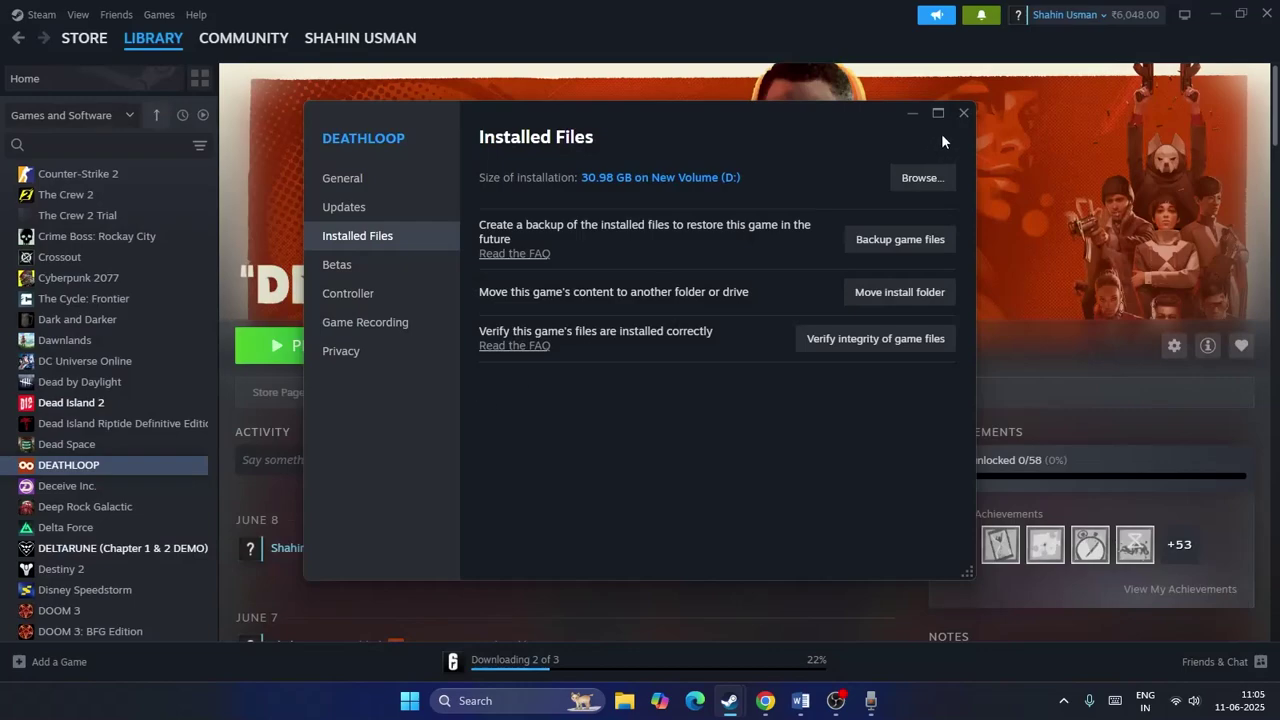
left_click(962, 114)
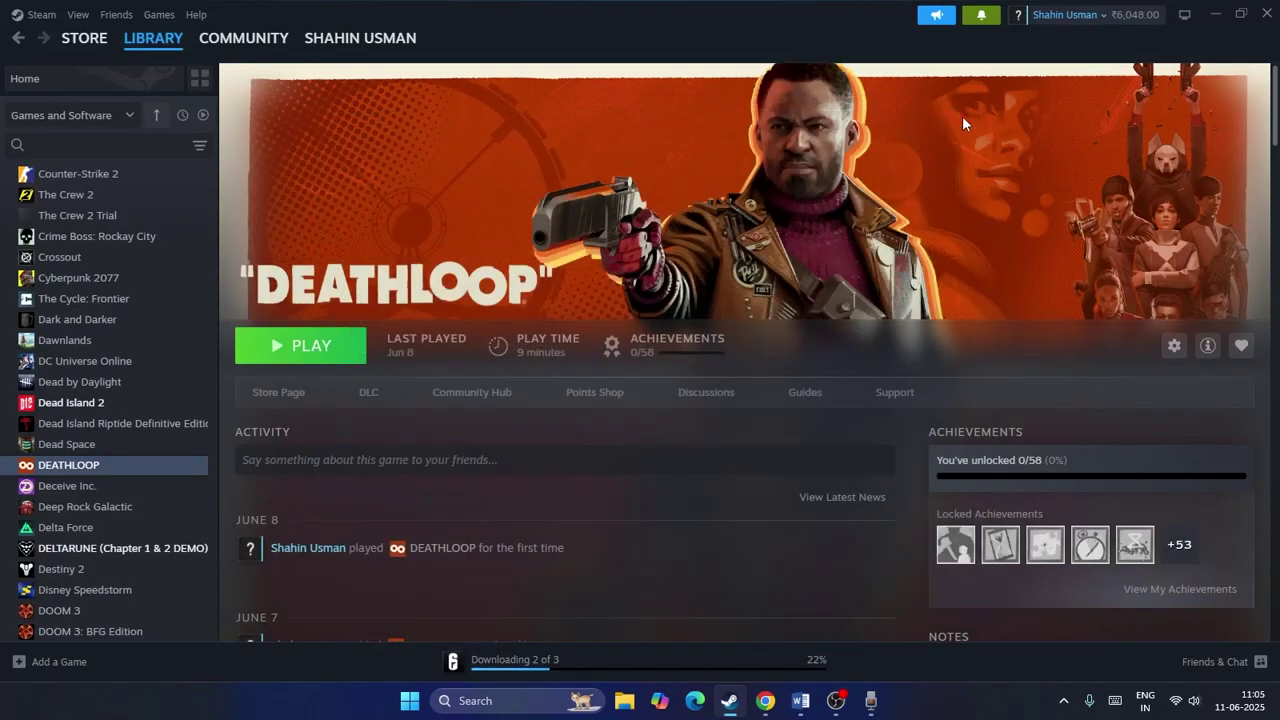
left_click(800, 703)
scroll(526, 268, "down", 2)
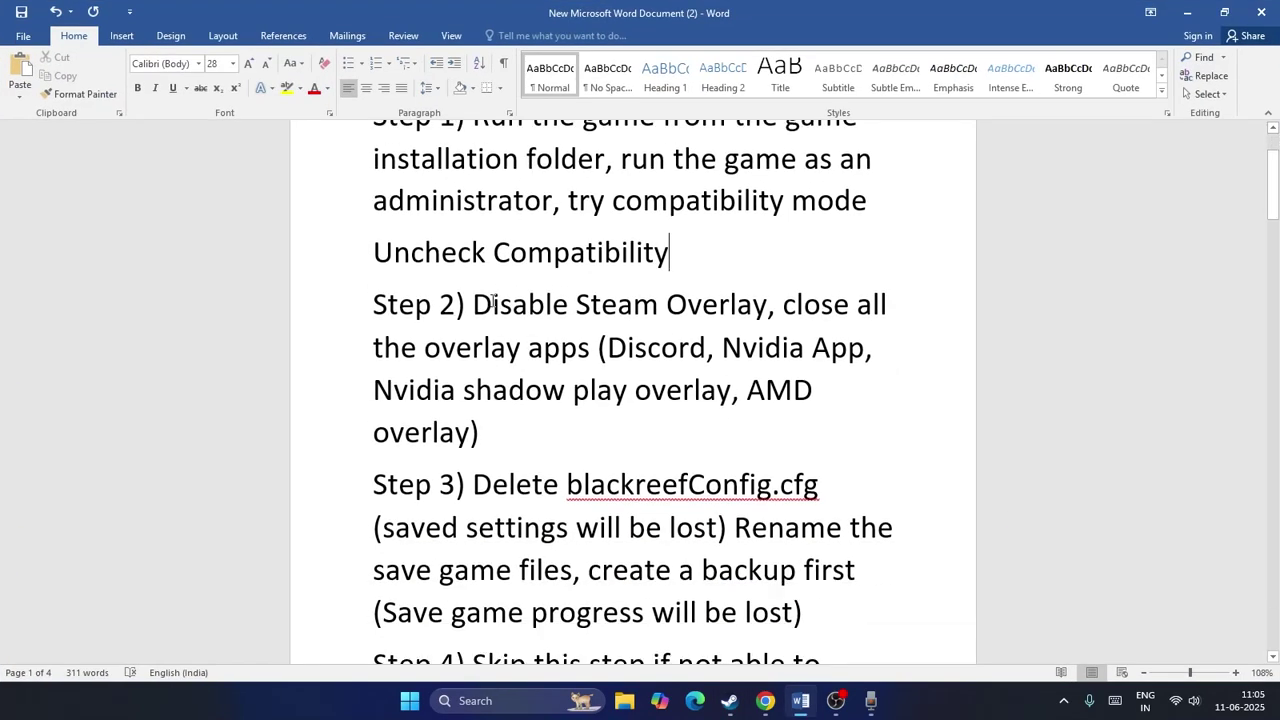
left_click_drag(474, 302, 592, 346)
left_click(634, 348)
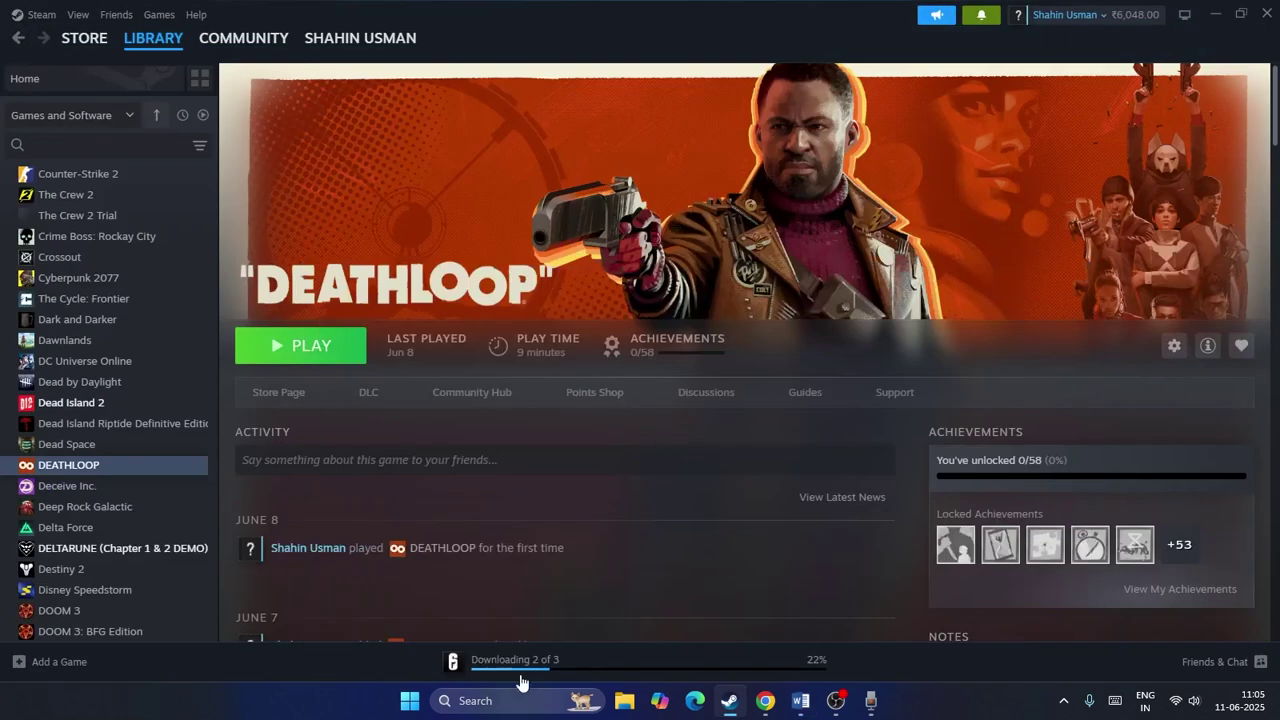
left_click(1187, 12)
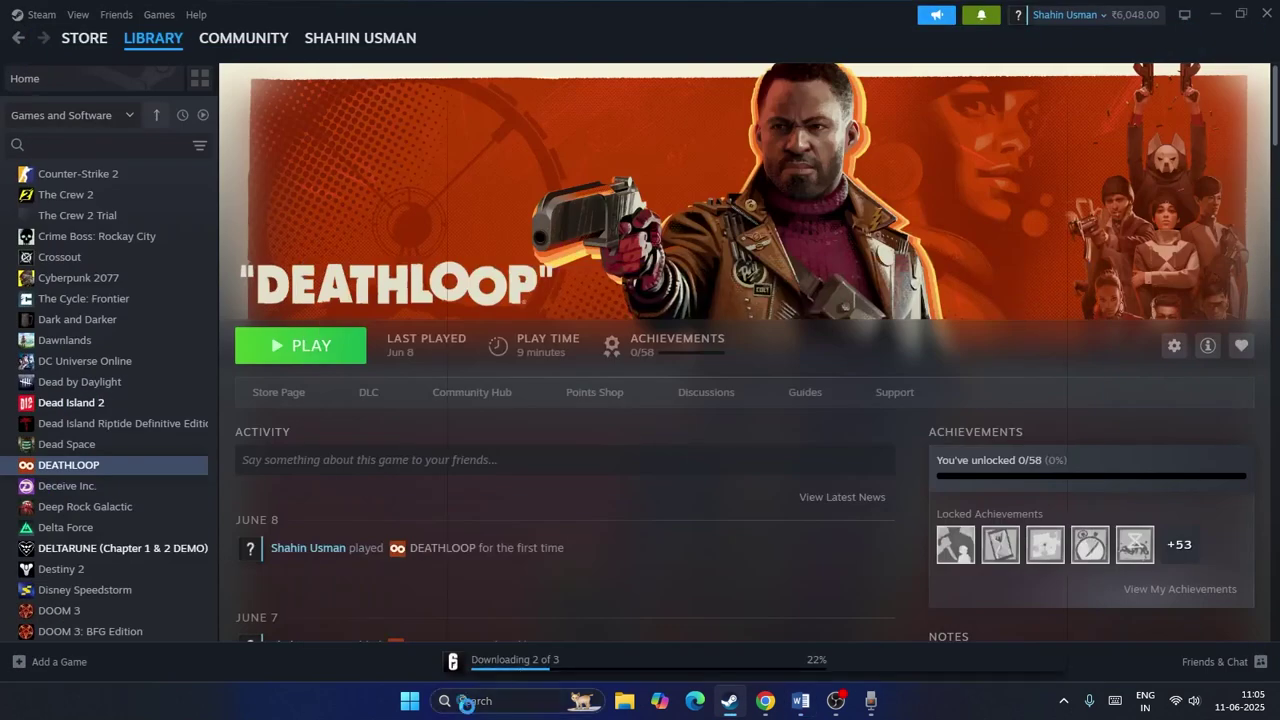
Open Task Manager from search, look over the running processes, then close it
left_click(466, 701)
type("task")
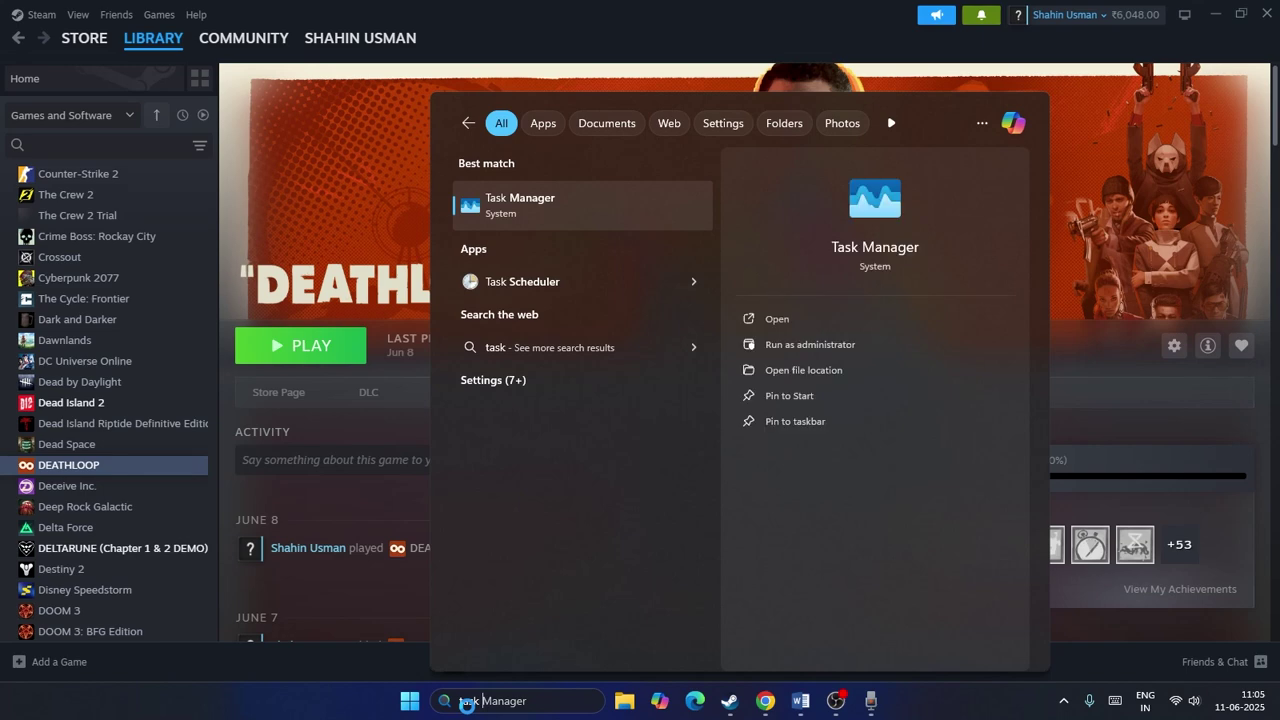
left_click(535, 197)
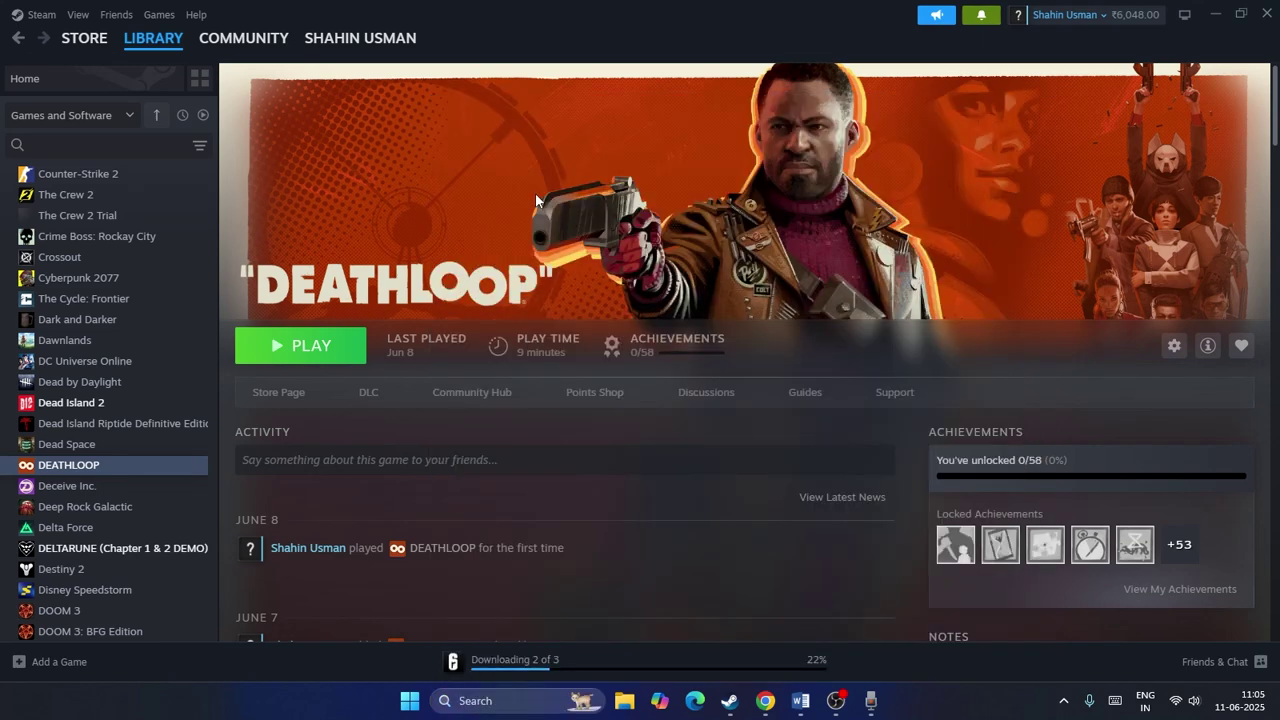
left_click(396, 173)
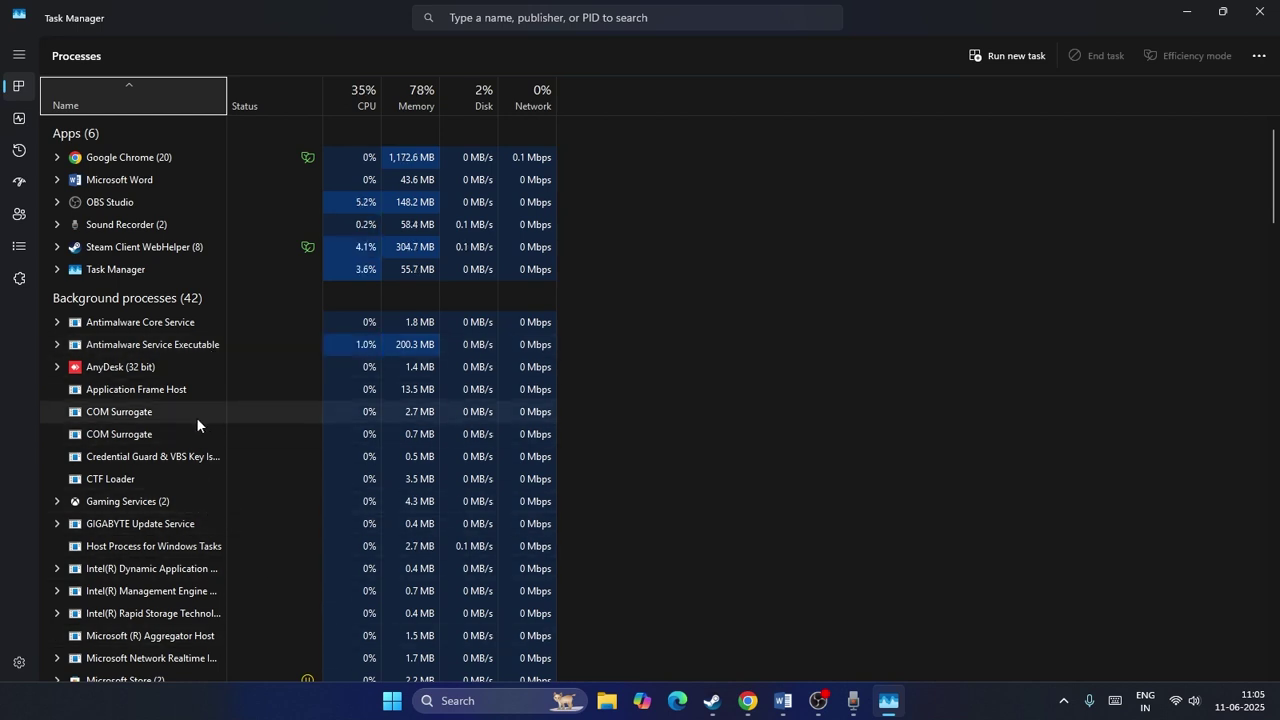
scroll(198, 417, "down", 3)
scroll(198, 417, "up", 3)
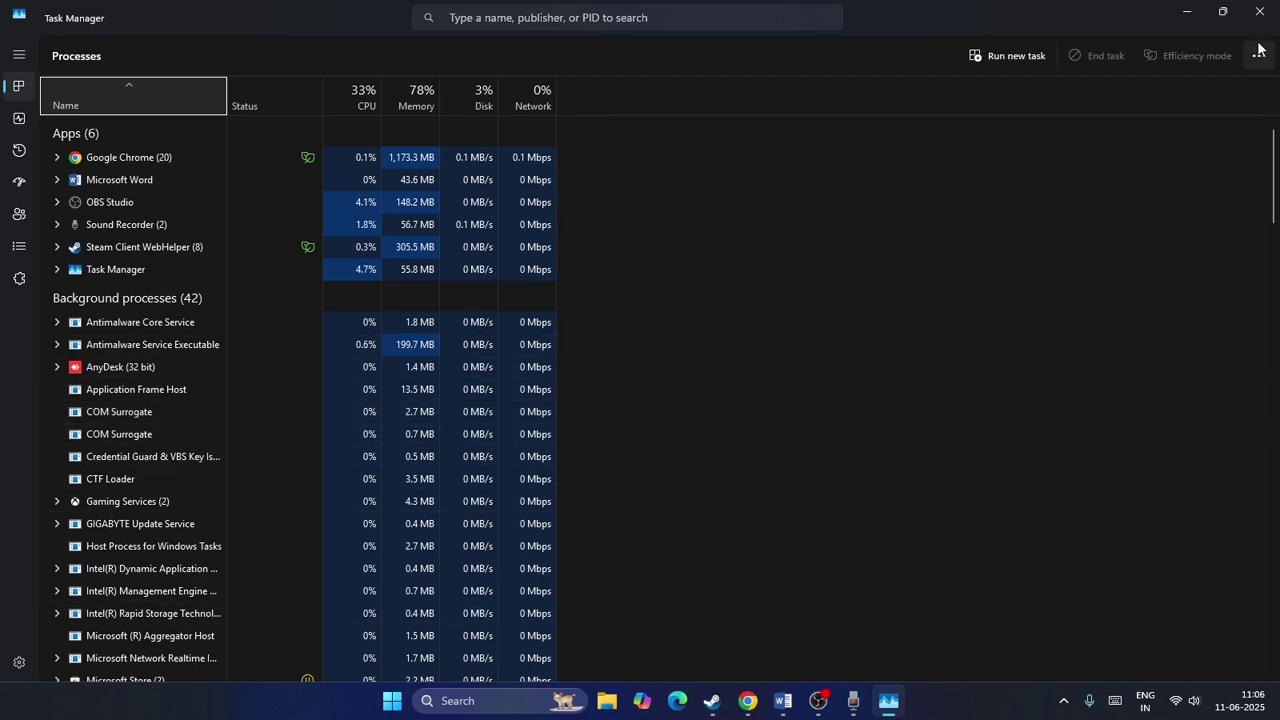
left_click(1259, 11)
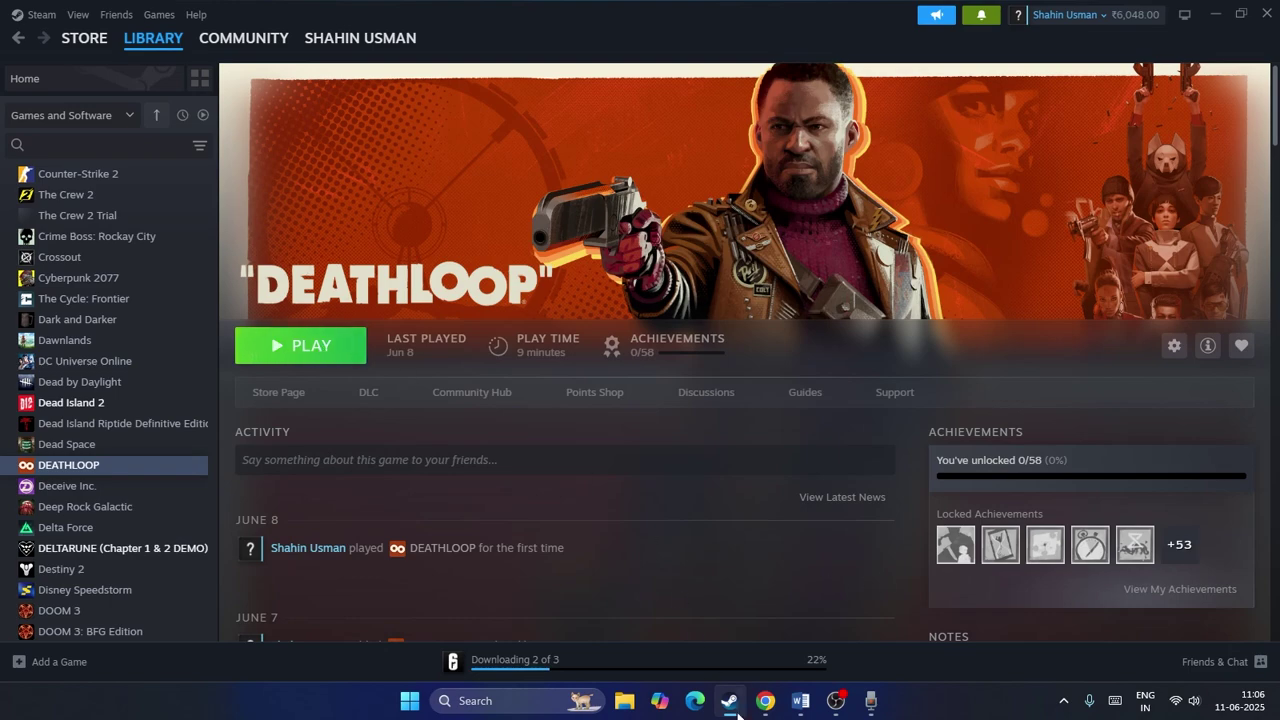
Review the Step 3 note on deleting blackreefConfig.cfg, then open File Explorer at Home
left_click(800, 700)
scroll(601, 285, "down", 5)
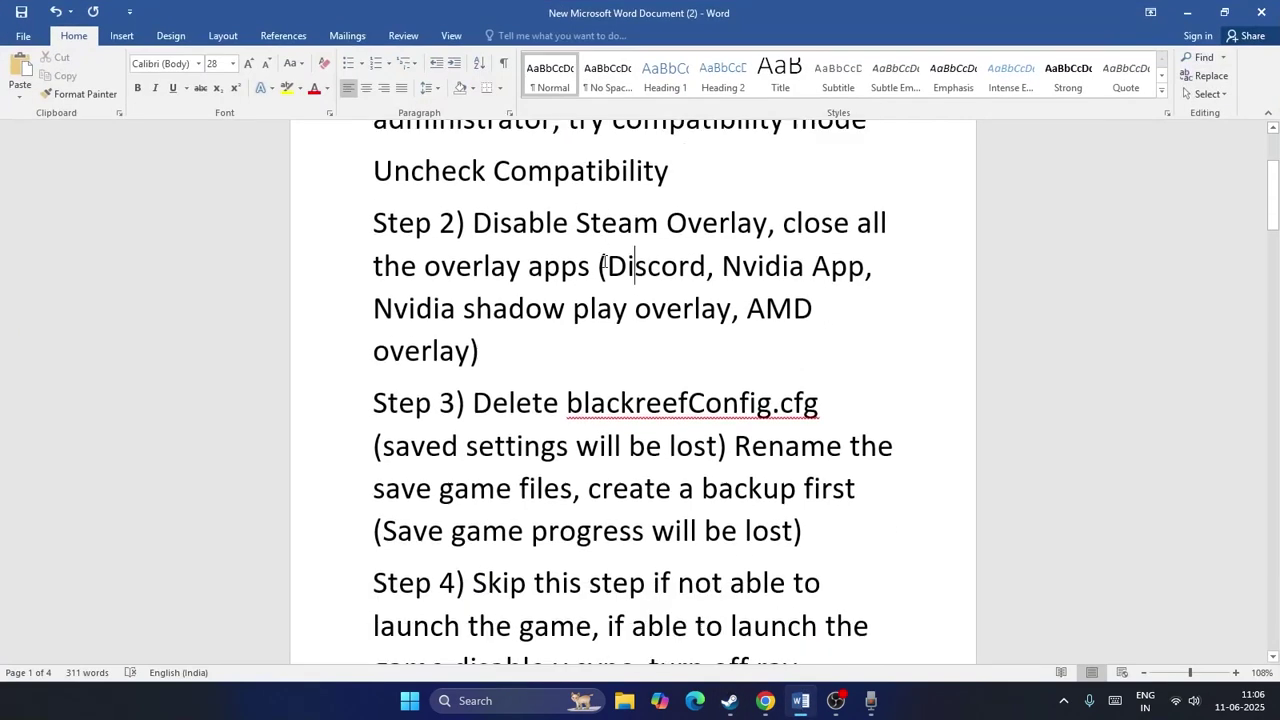
left_click_drag(465, 281, 566, 281)
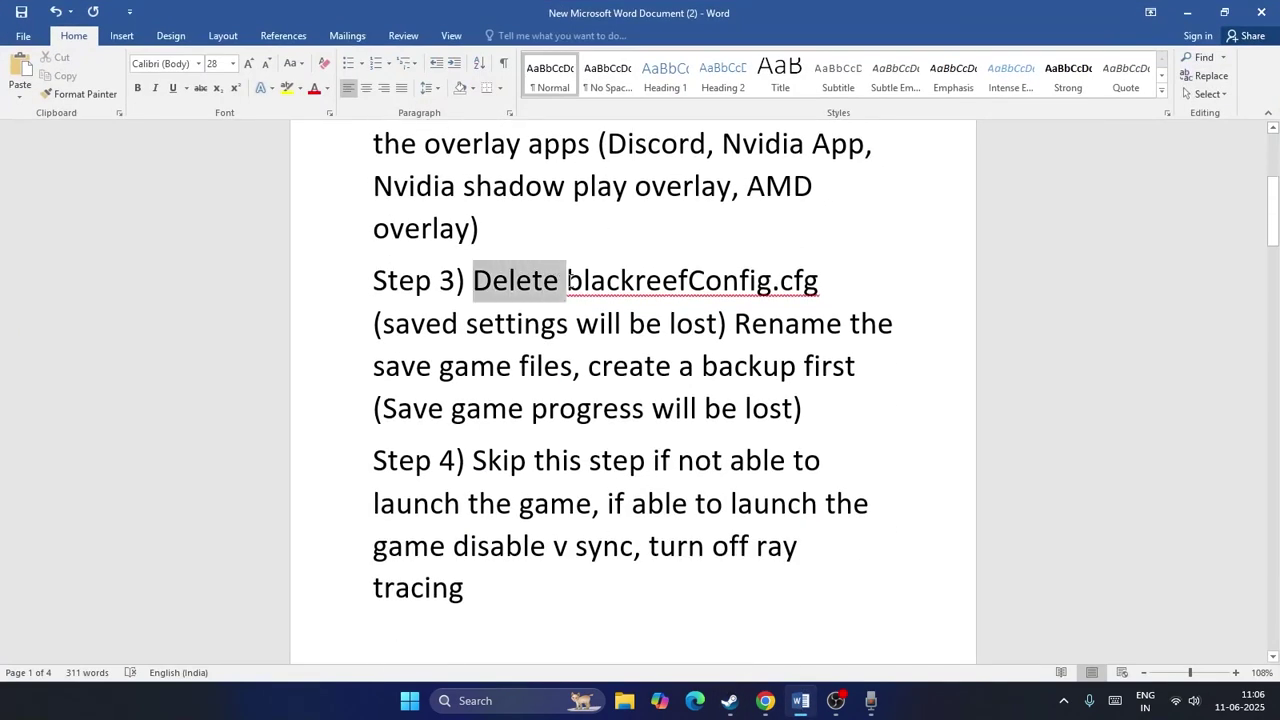
left_click(884, 278)
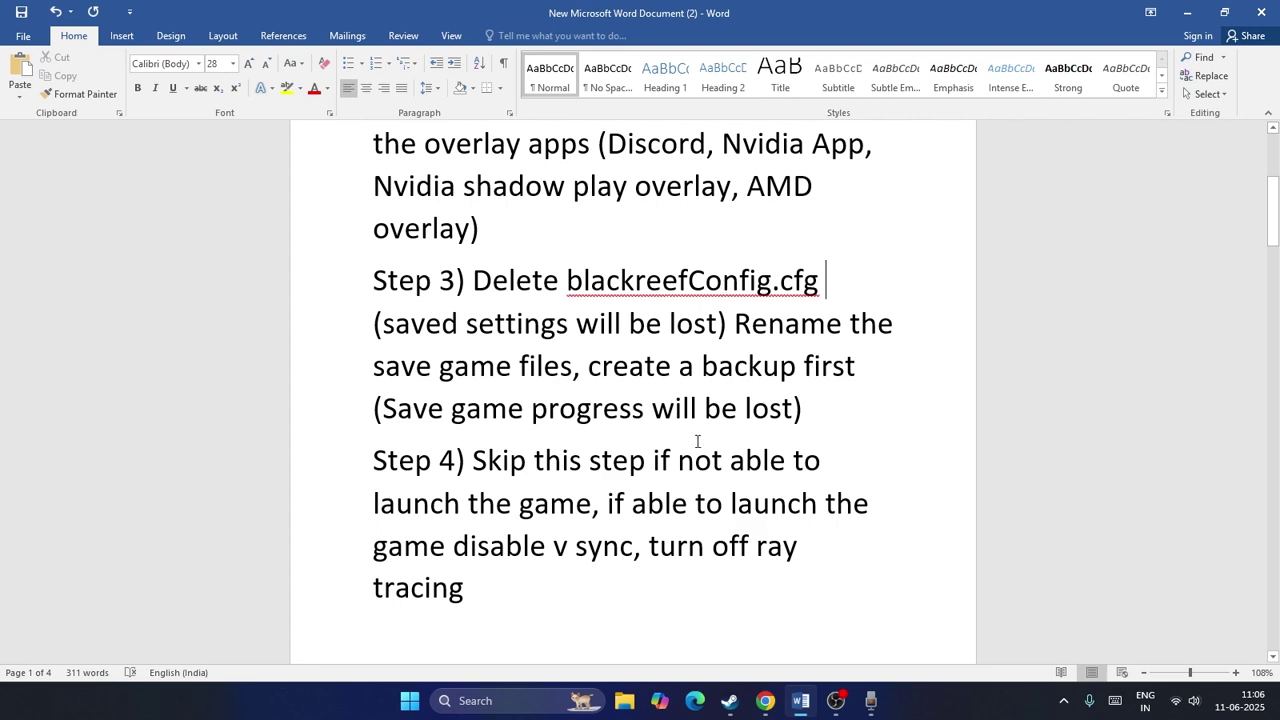
left_click(624, 700)
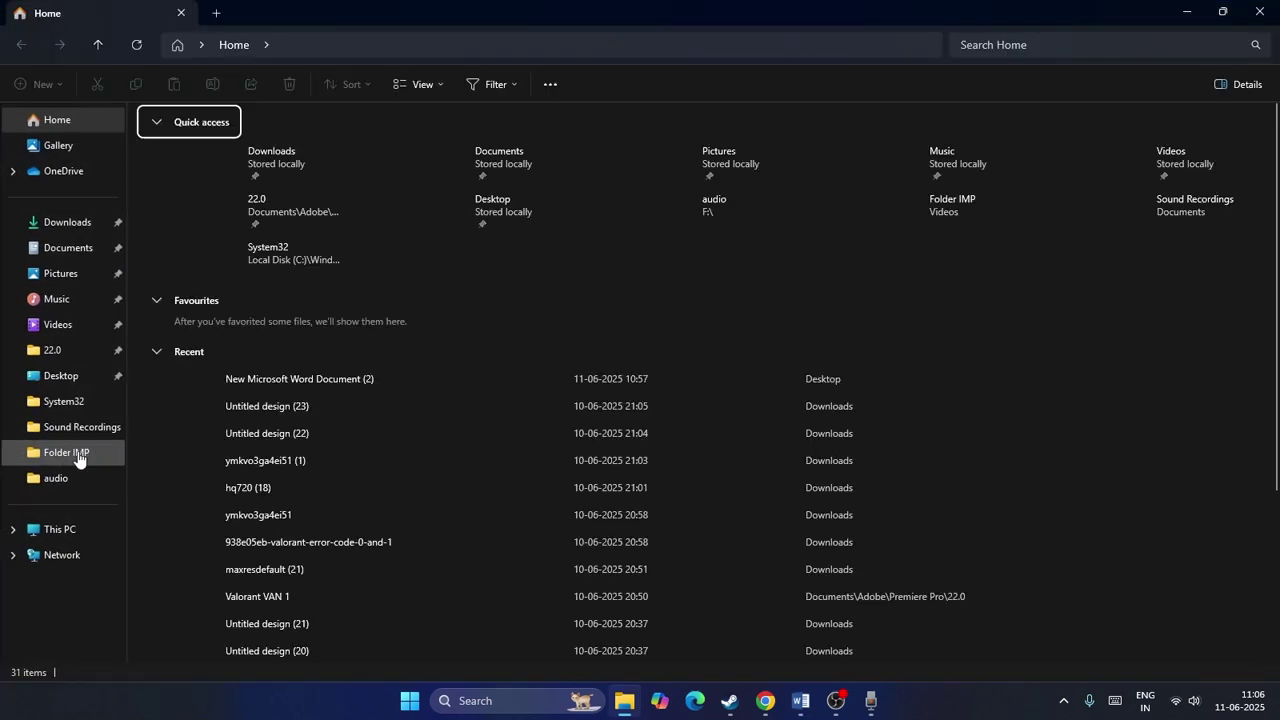
Navigate from This PC into Local Disk (C:) and the Users folder
left_click(81, 526)
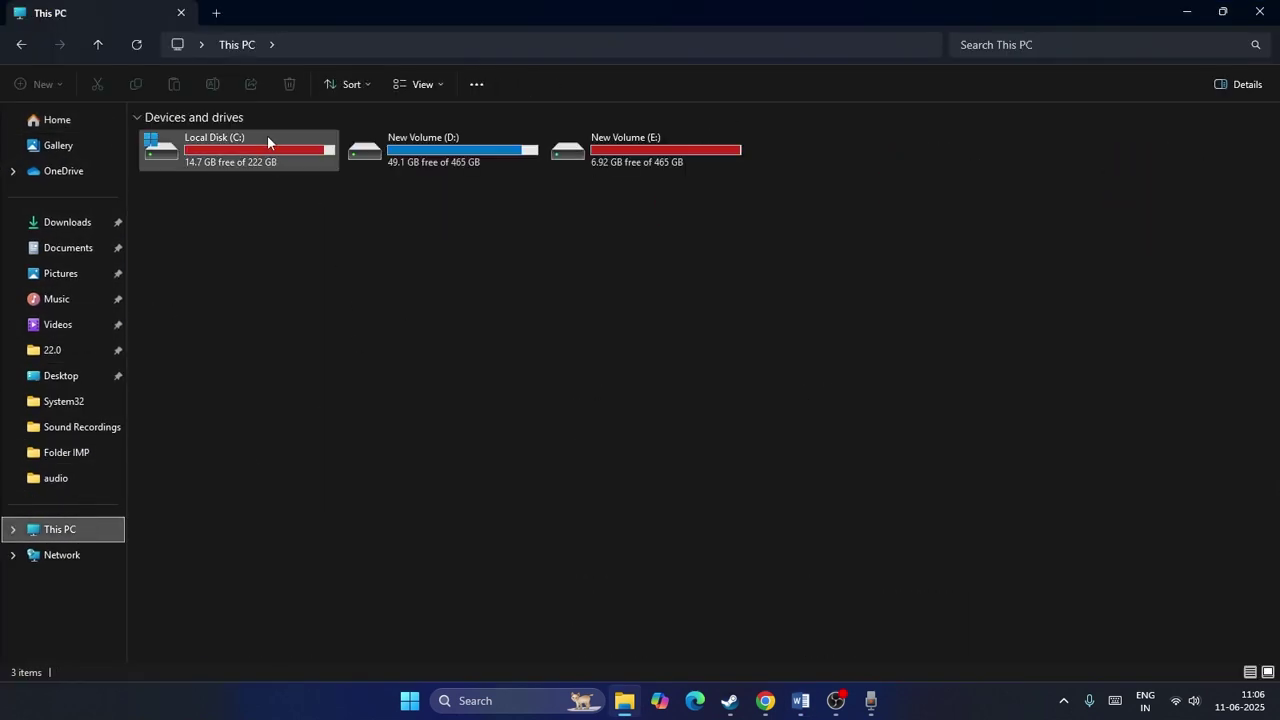
double_click(267, 142)
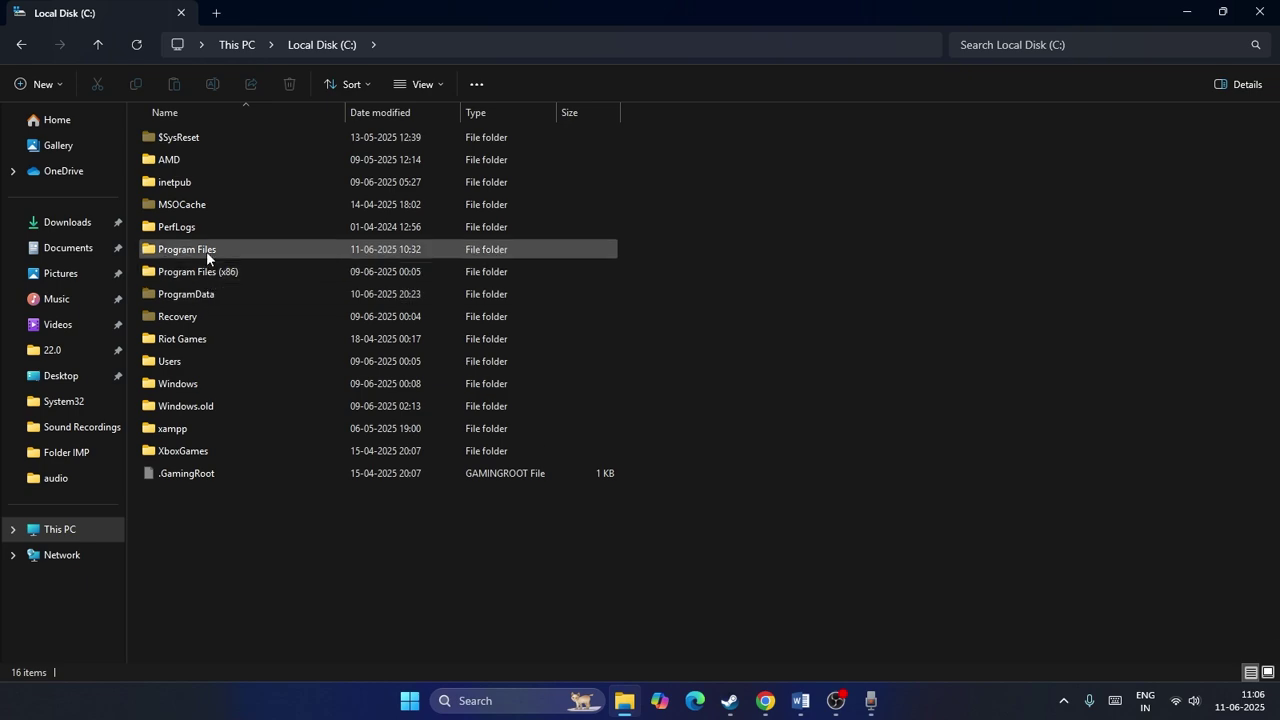
double_click(206, 251)
scroll(209, 334, "down", 5)
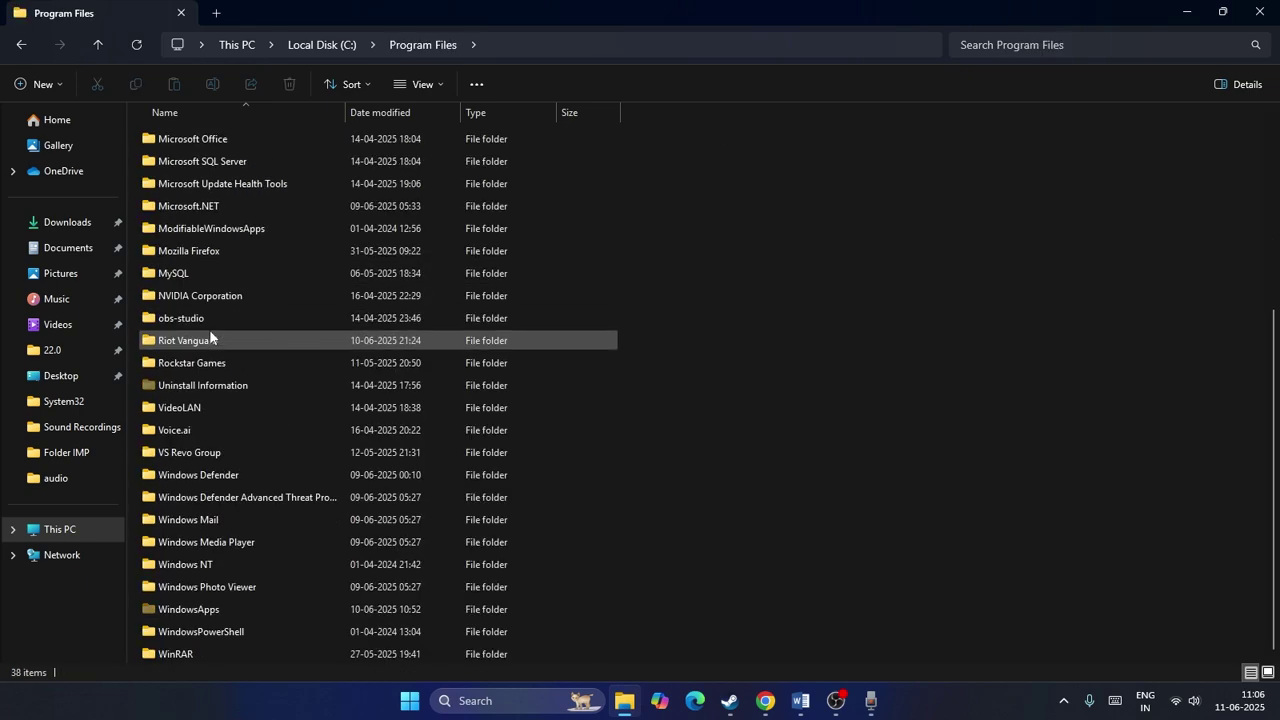
left_click(97, 44)
left_click(190, 365)
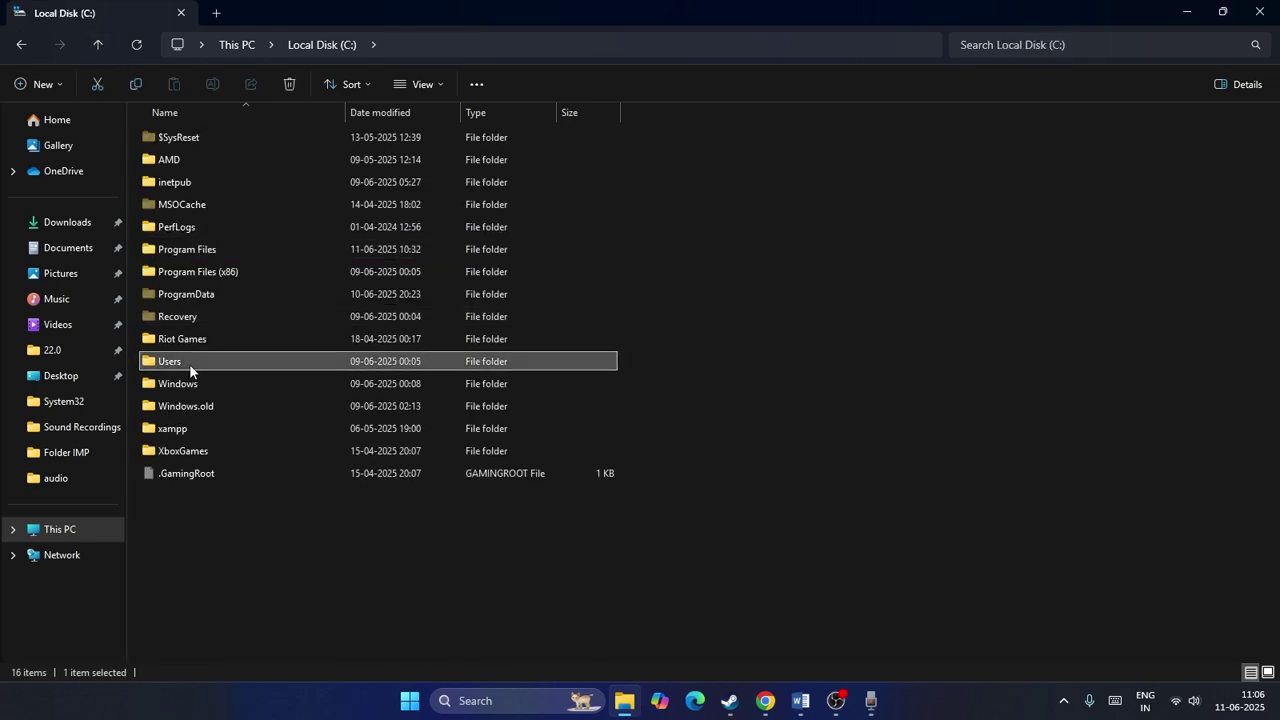
double_click(189, 363)
Browse to ADMIN\Saved Games\Arkane Studios\Deathloop\base and select blackreefConfig.cfg
left_click(186, 141)
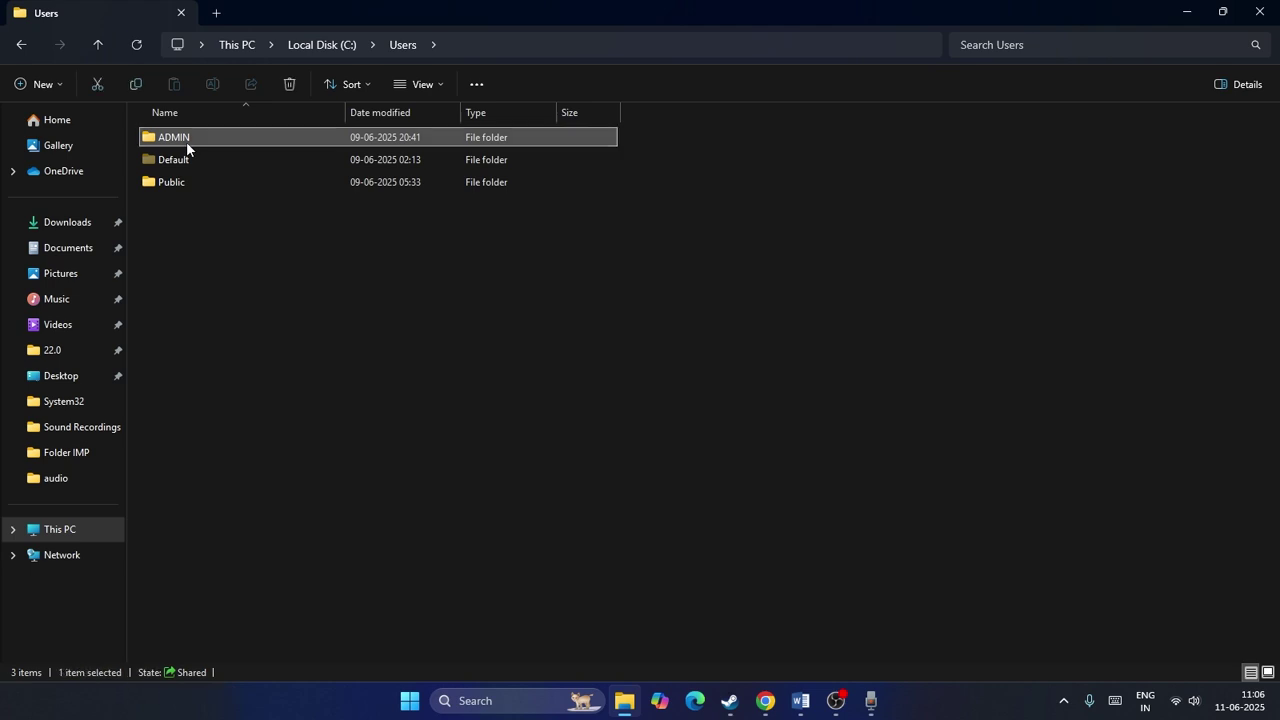
double_click(186, 141)
double_click(191, 381)
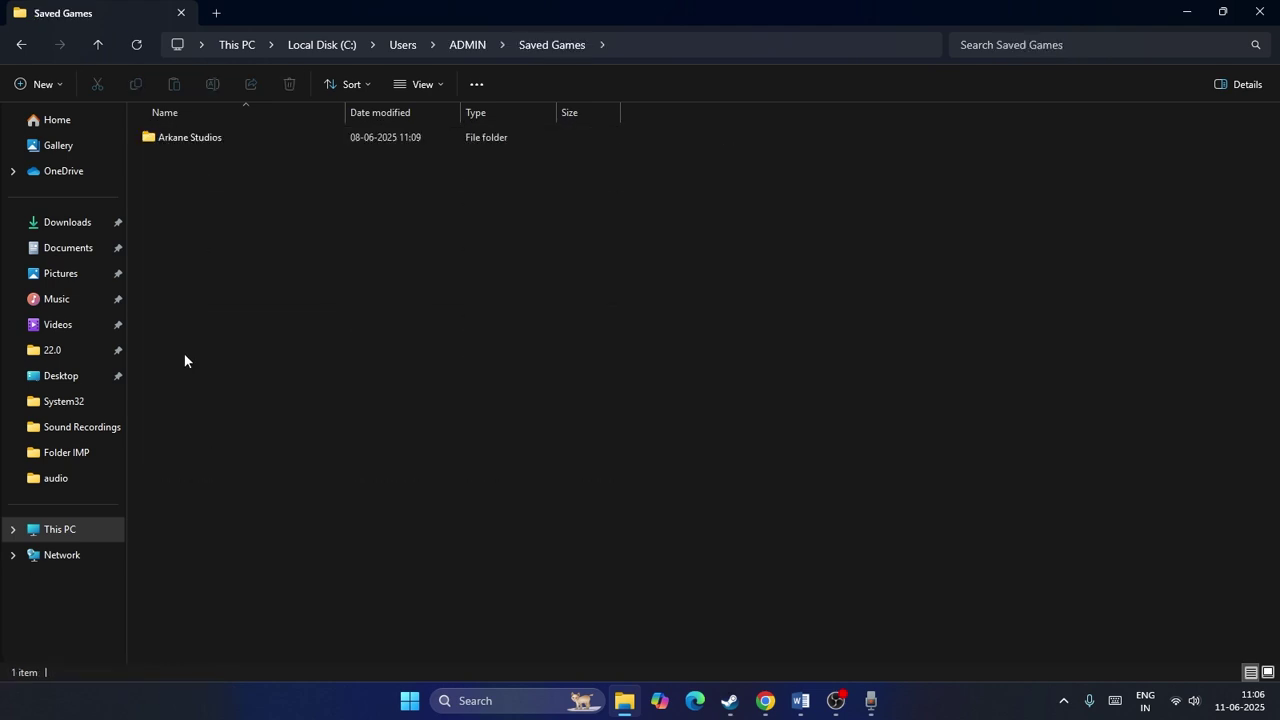
double_click(224, 141)
double_click(183, 140)
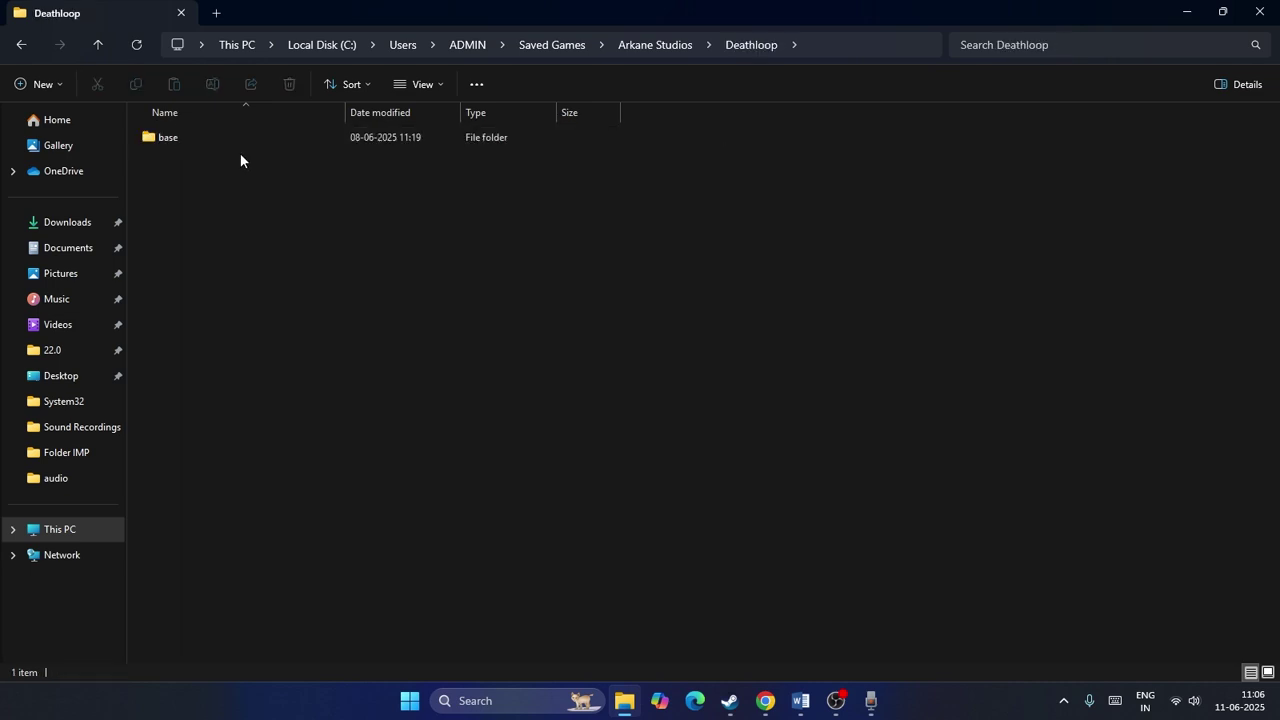
left_click(204, 139)
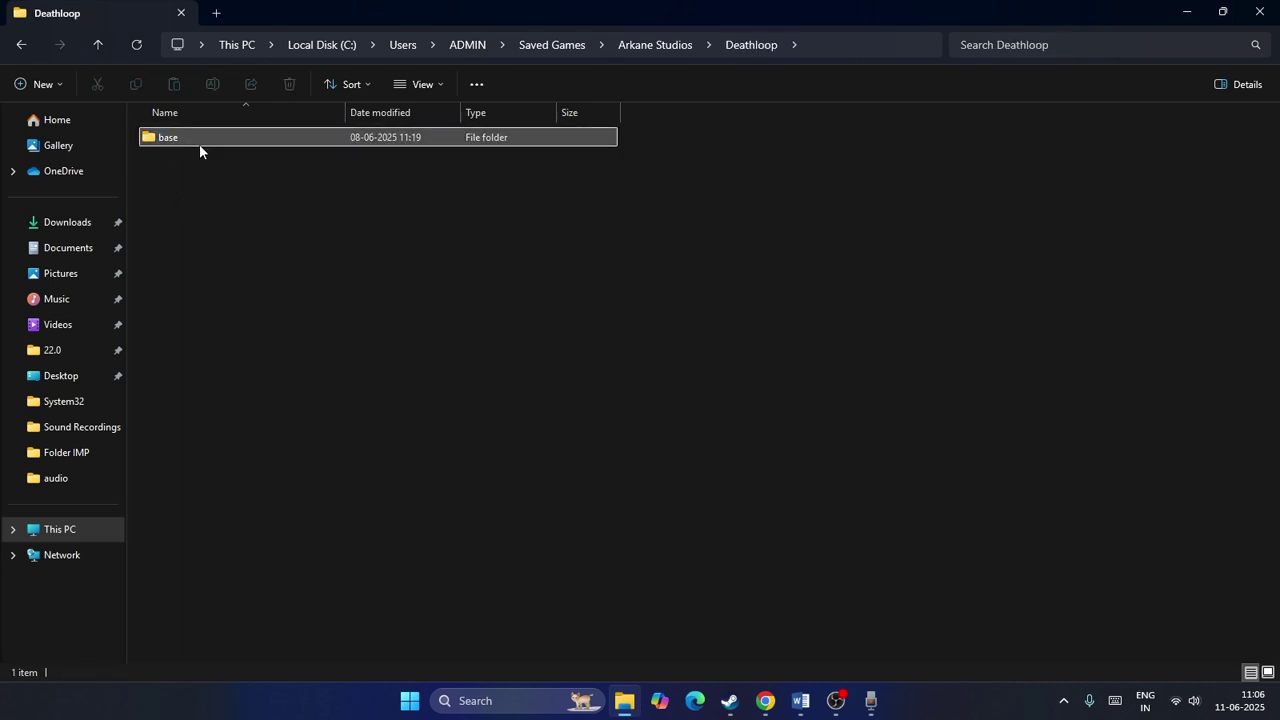
double_click(199, 144)
left_click(200, 167)
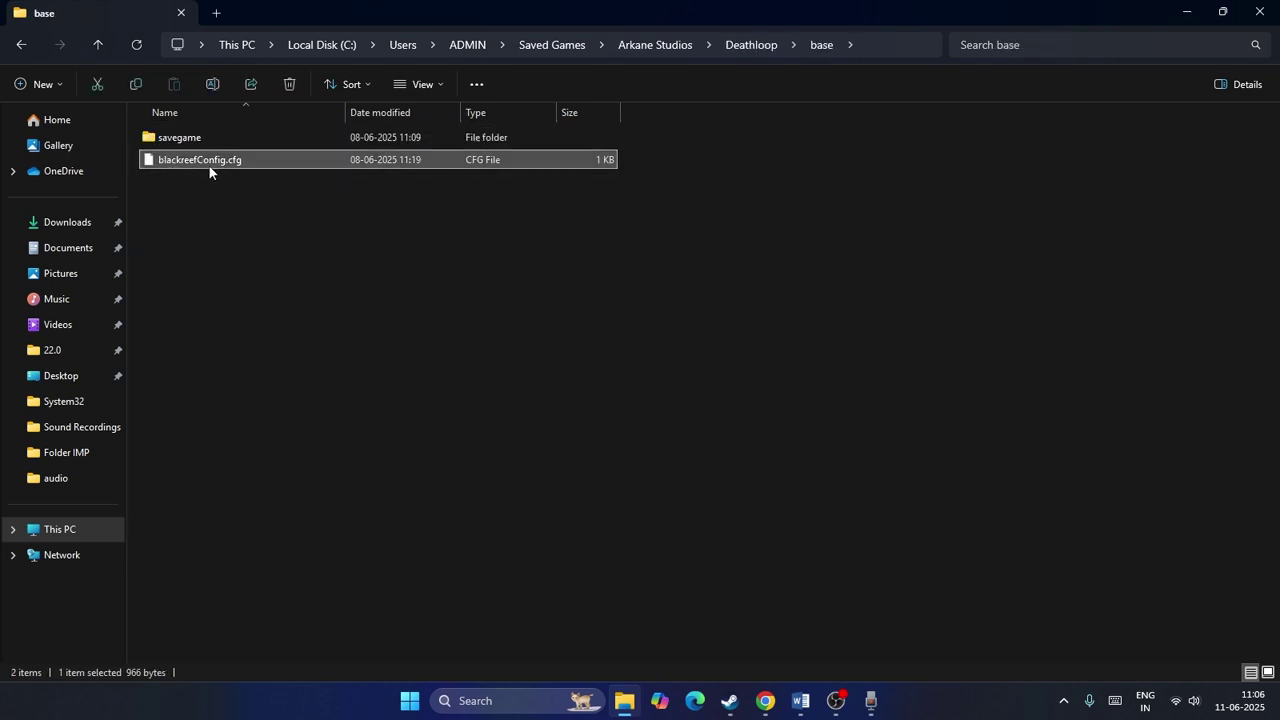
Copy blackreefConfig.cfg from the Deathloop base folder
right_click(324, 162)
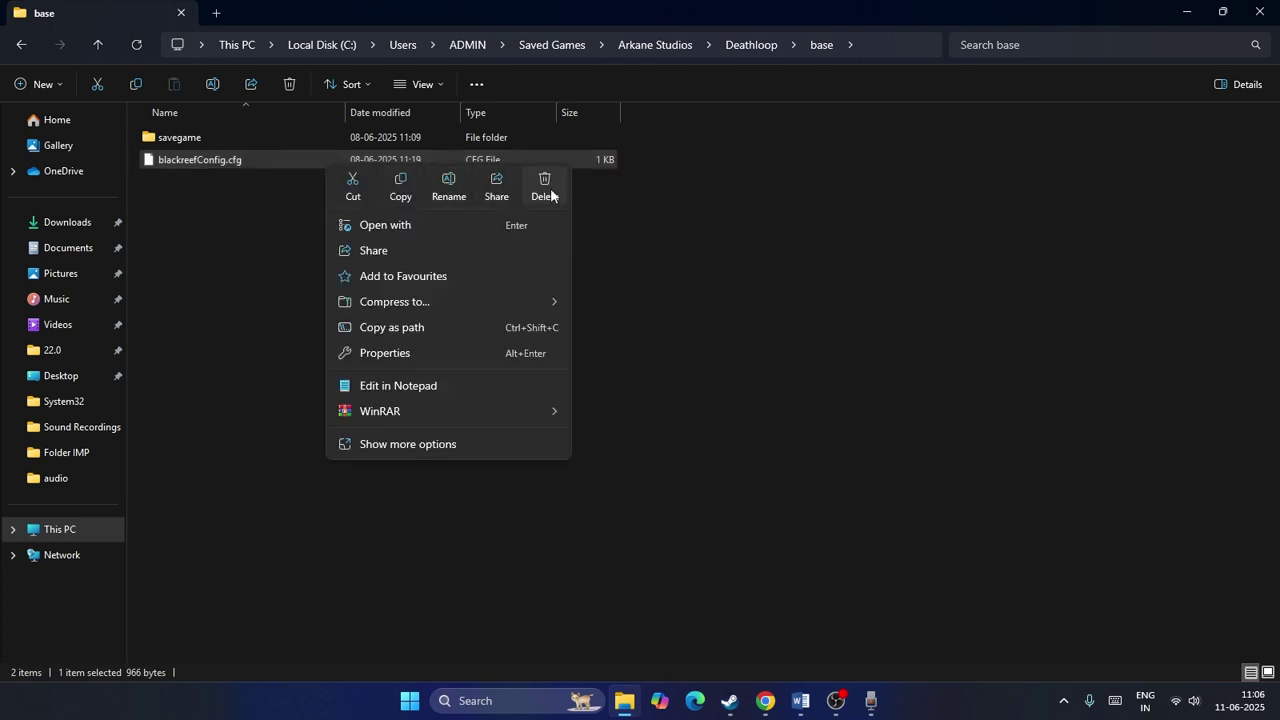
left_click(739, 233)
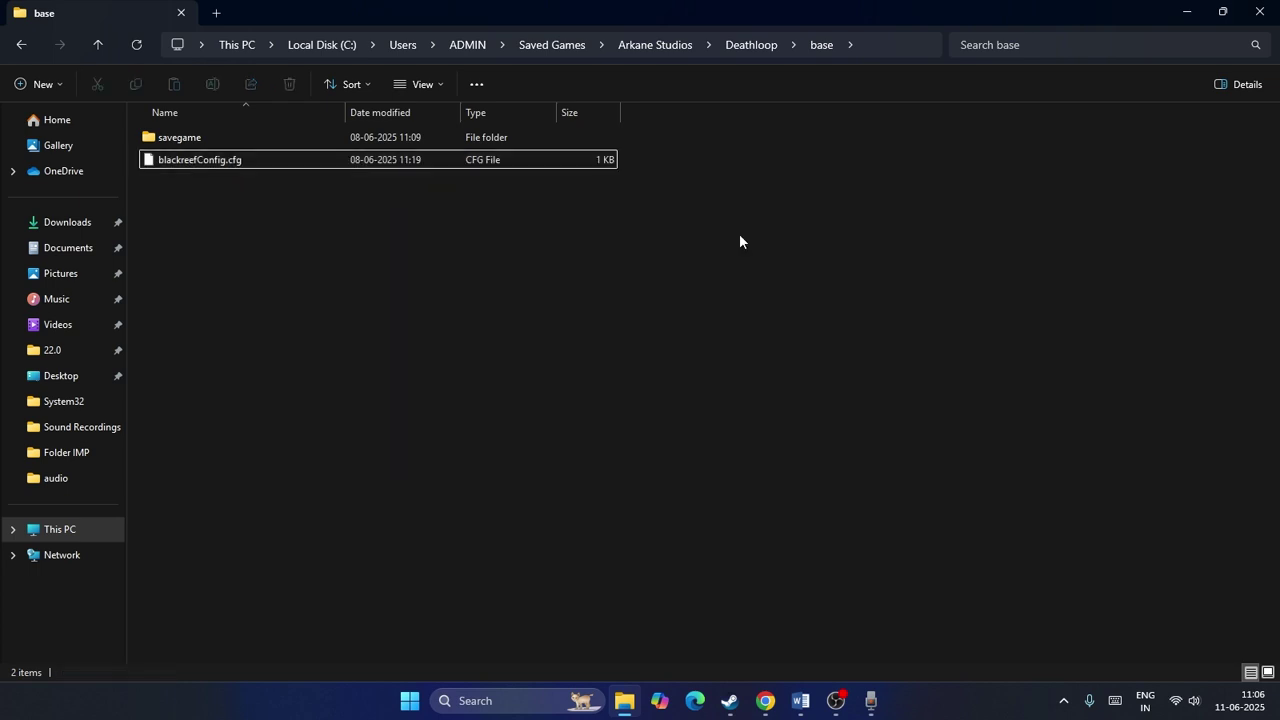
left_click(161, 160)
right_click(195, 164)
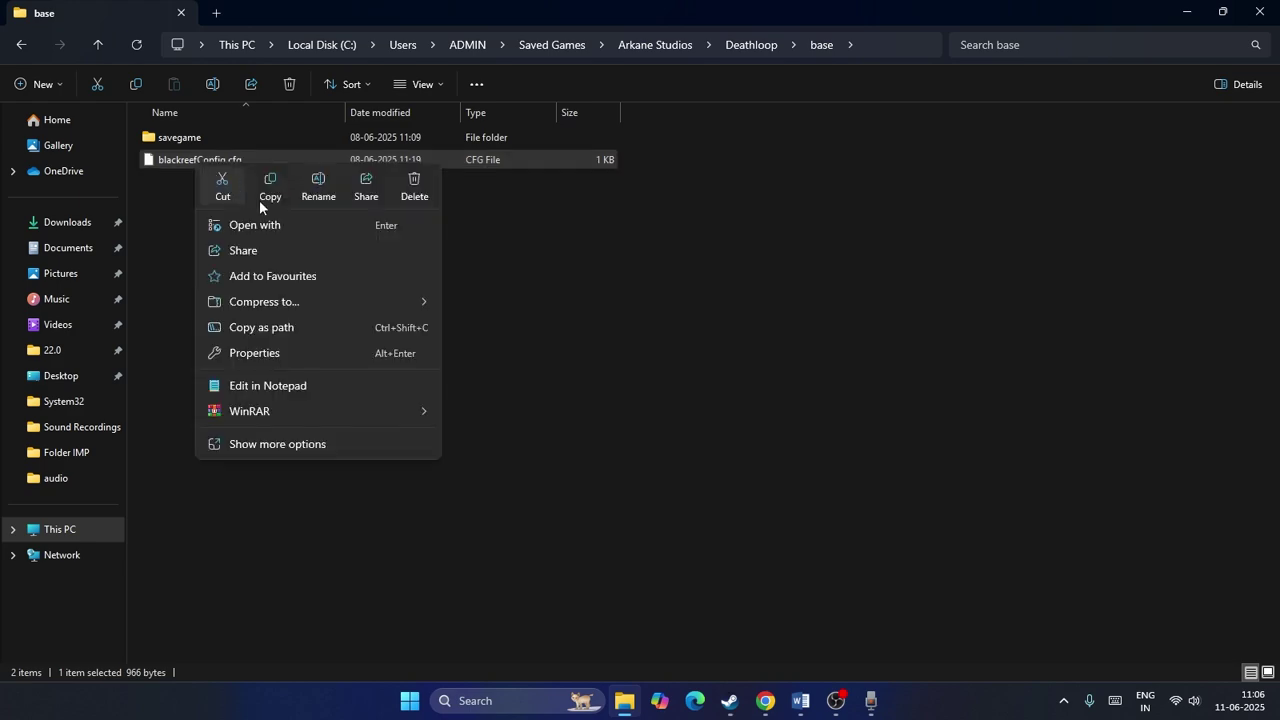
left_click(268, 186)
Paste the blackreefConfig.cfg backup onto the desktop
left_click(1186, 12)
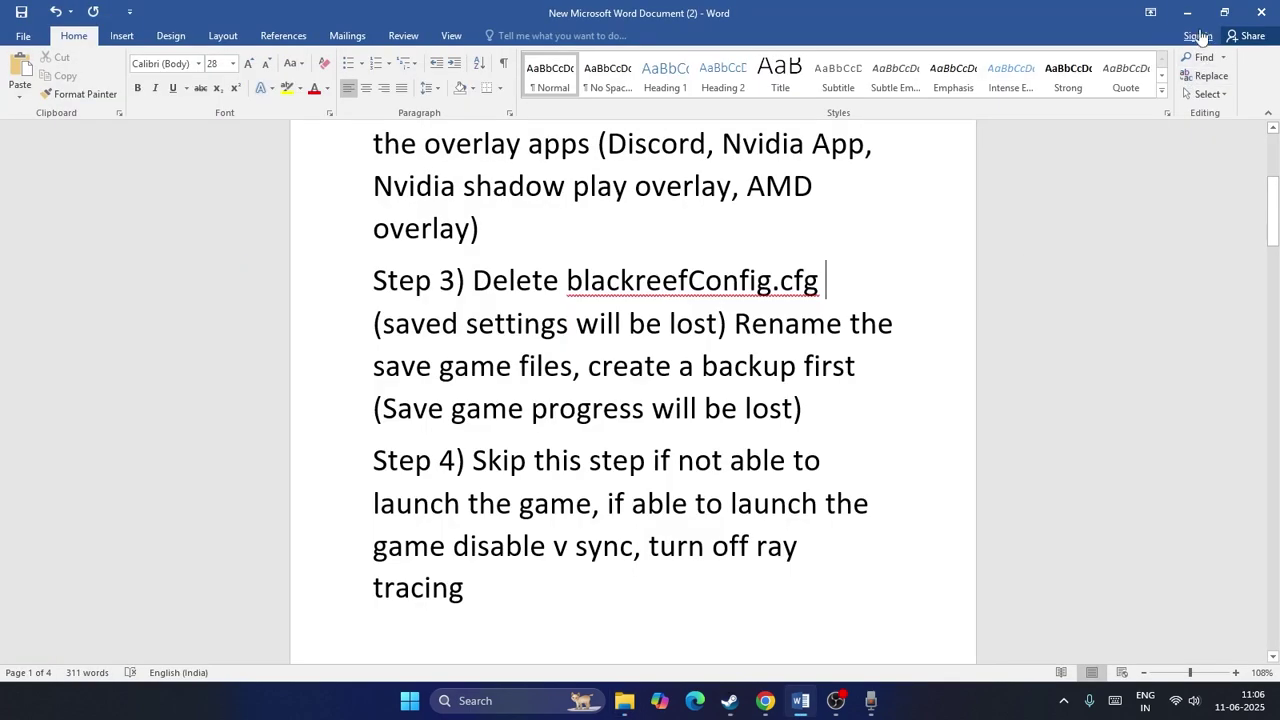
left_click(1186, 12)
left_click(1216, 14)
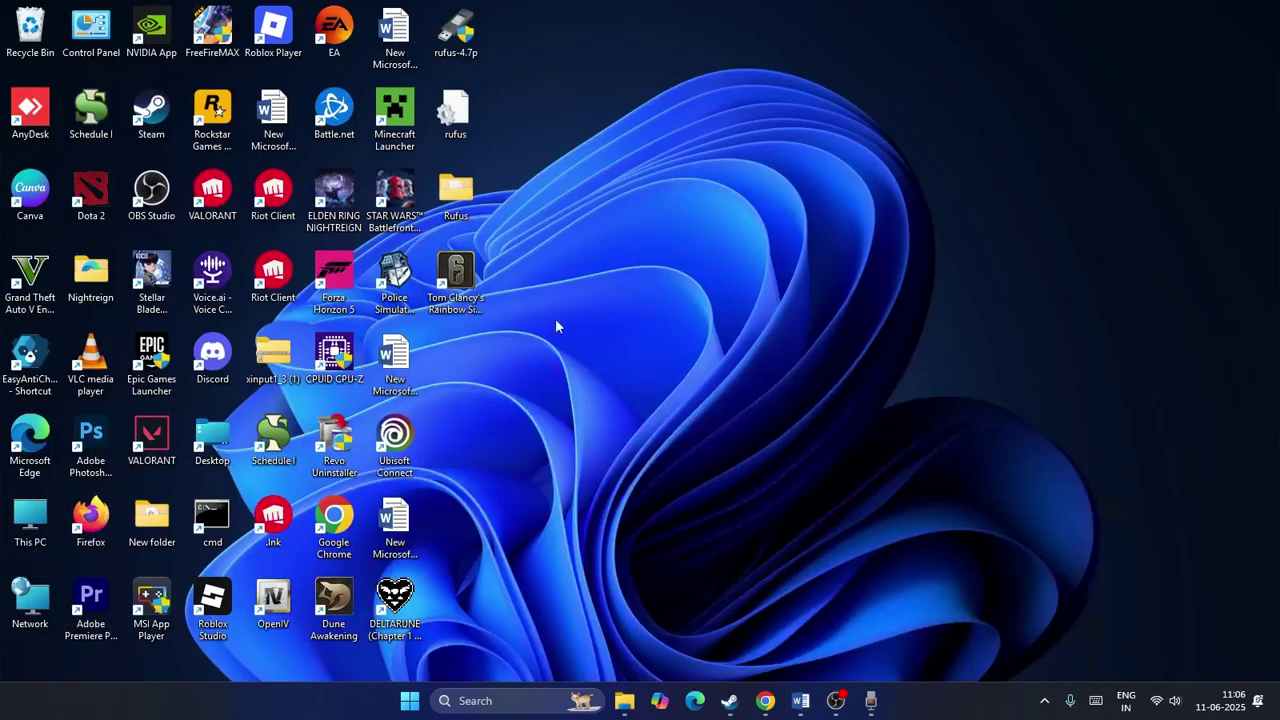
right_click(485, 345)
left_click(519, 307)
Return to the base folder in File Explorer and check the next step in the Word notes
left_click(624, 700)
right_click(429, 160)
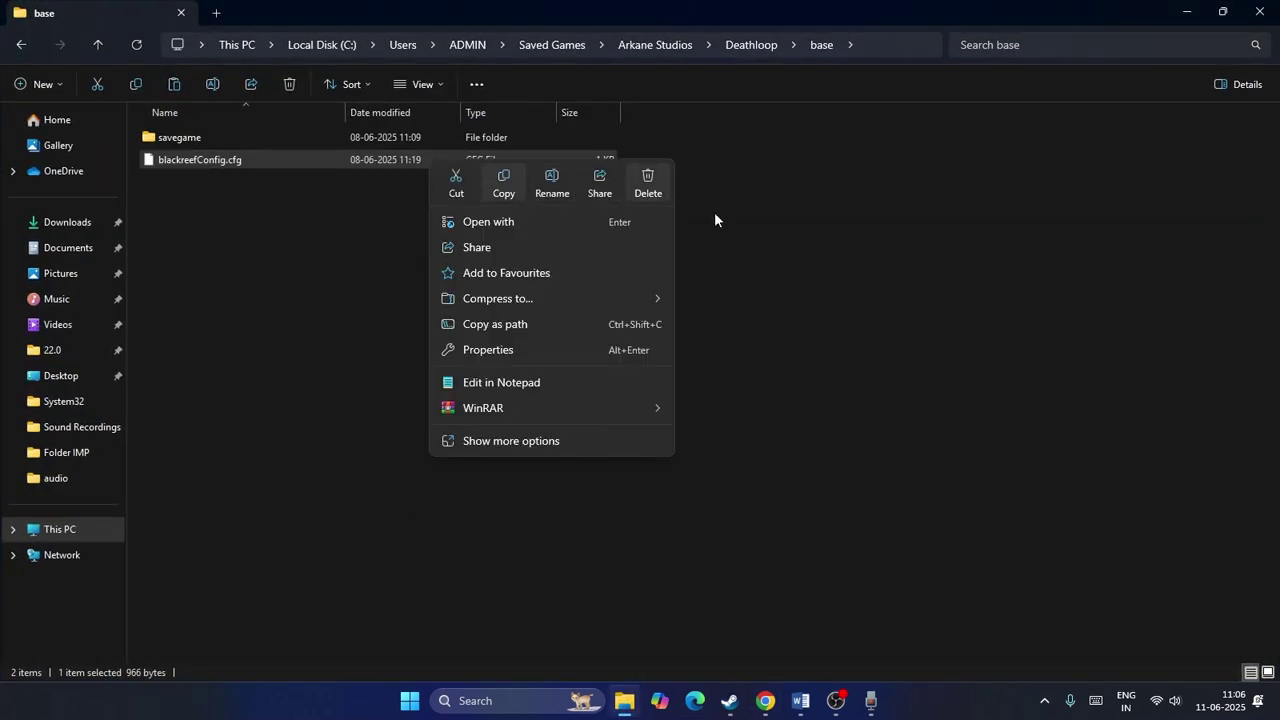
left_click(764, 226)
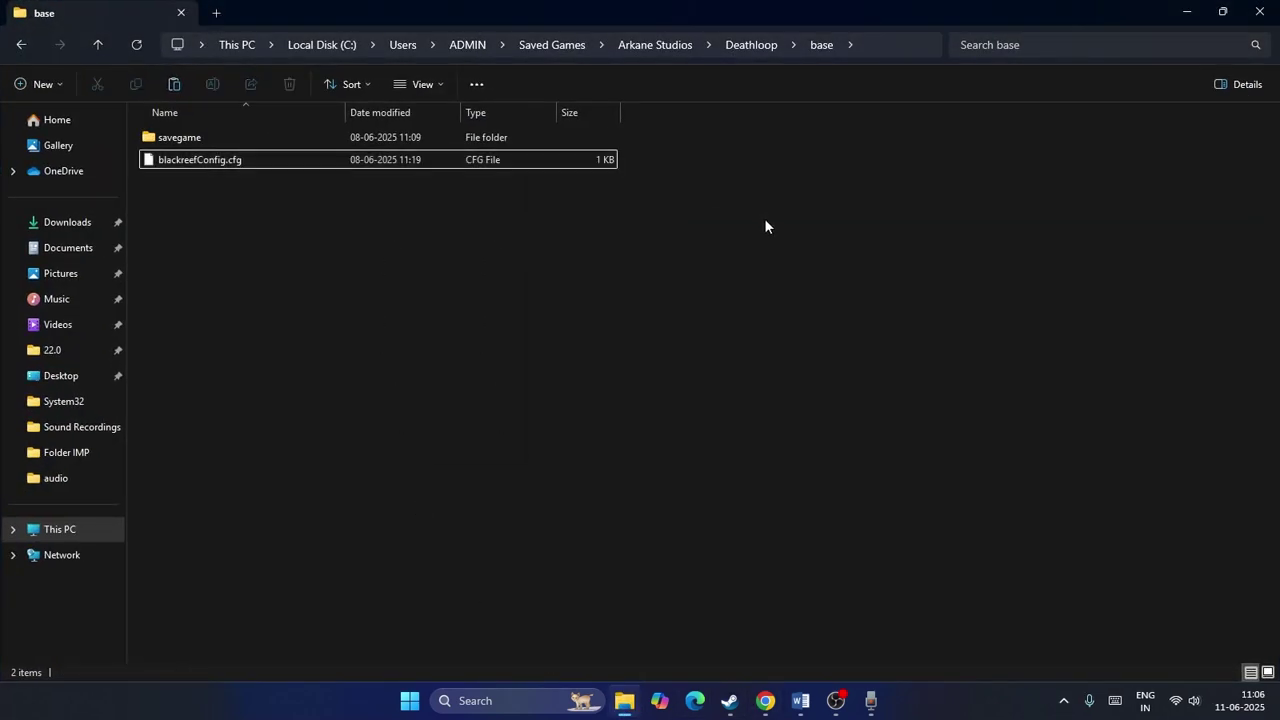
left_click(800, 700)
scroll(816, 295, "down", 1)
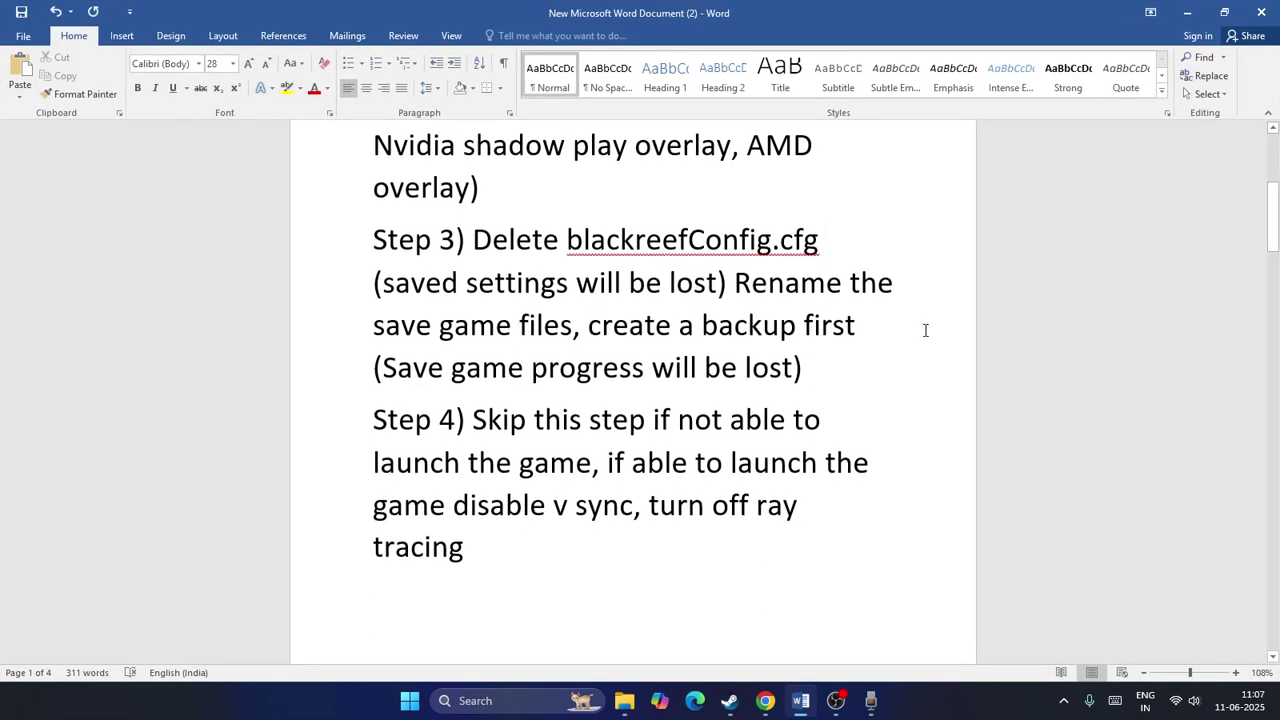
left_click(1187, 12)
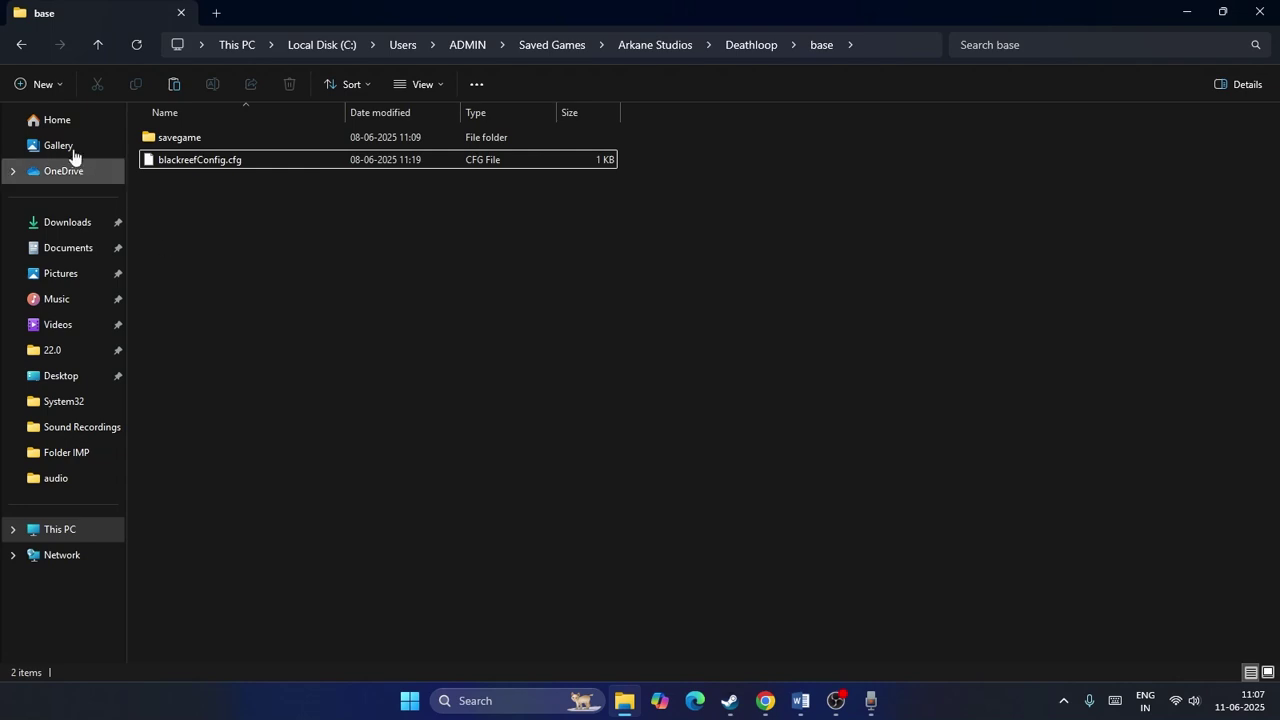
Rename the Arkane Studios folder in Saved Games to _Arkane Studios
left_click(97, 45)
left_click(97, 45)
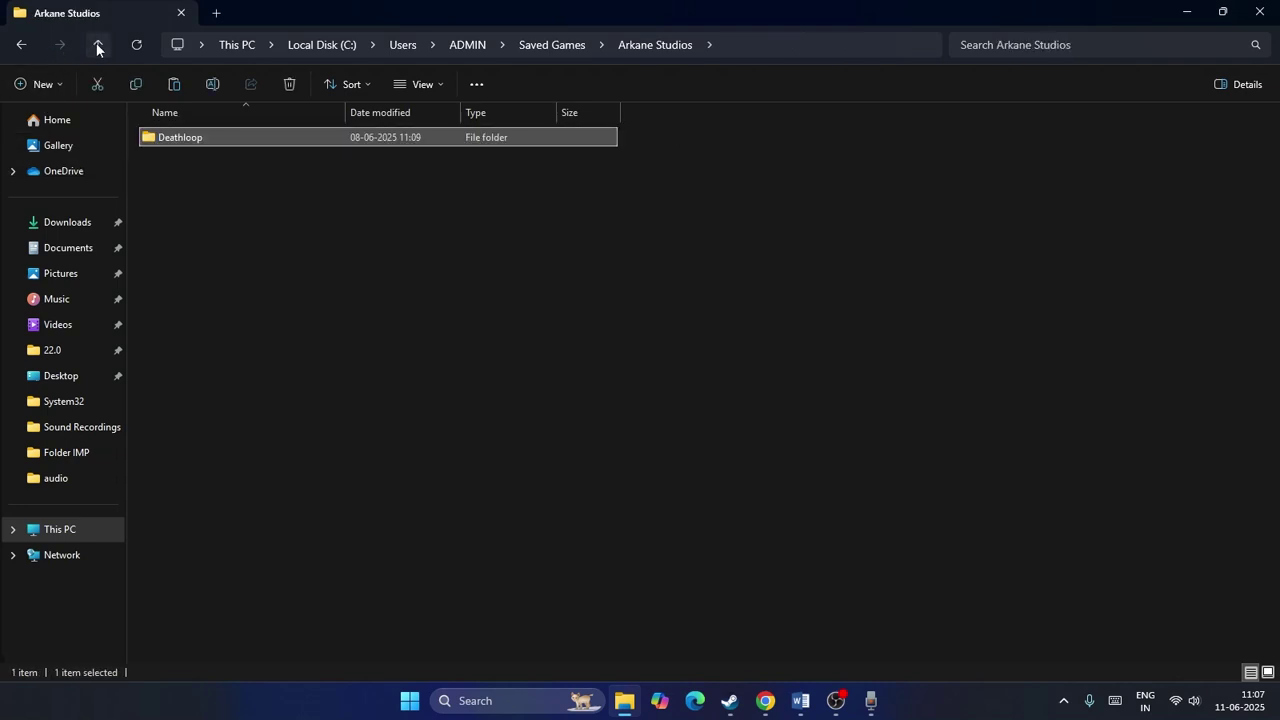
left_click(97, 45)
right_click(212, 147)
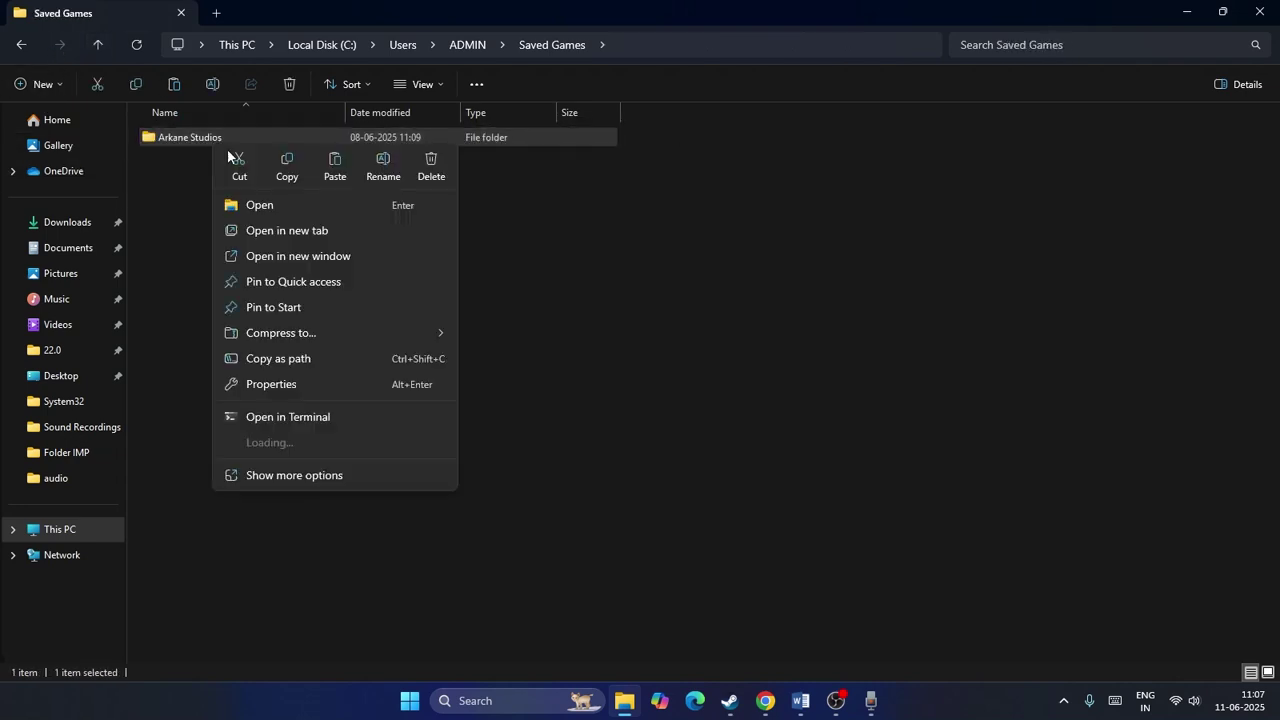
left_click(265, 482)
left_click(259, 528)
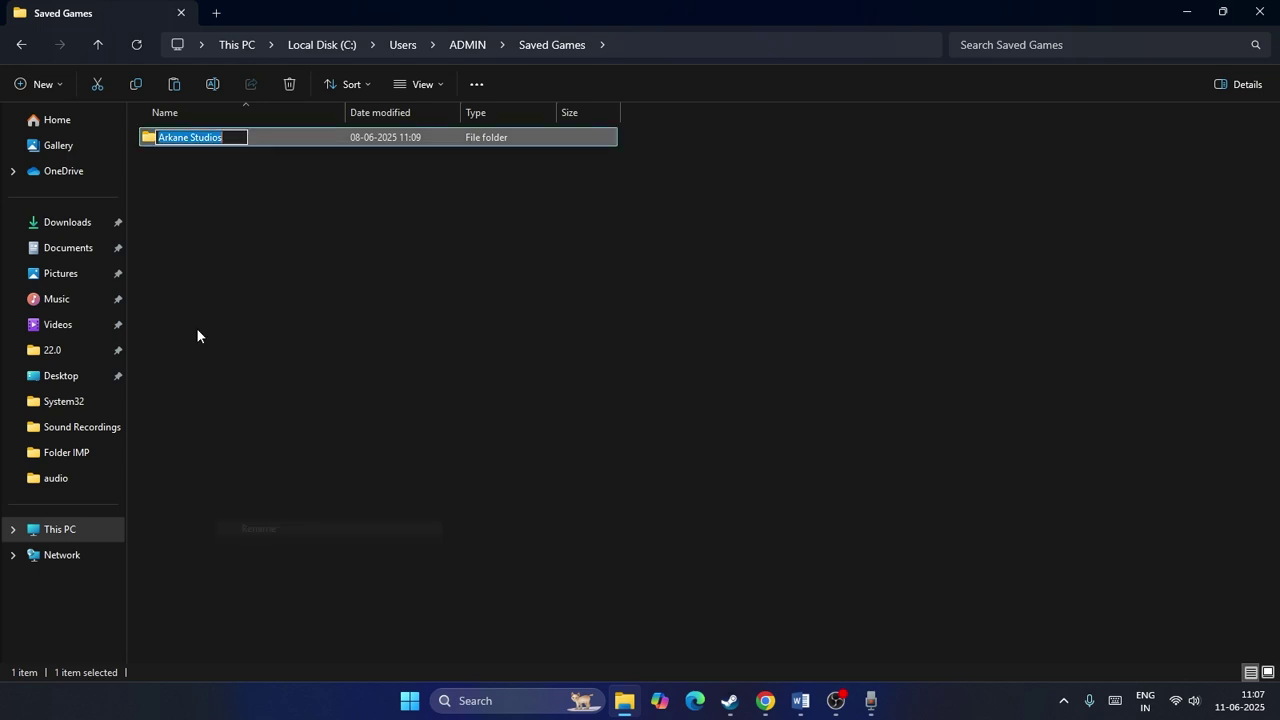
left_click(160, 138)
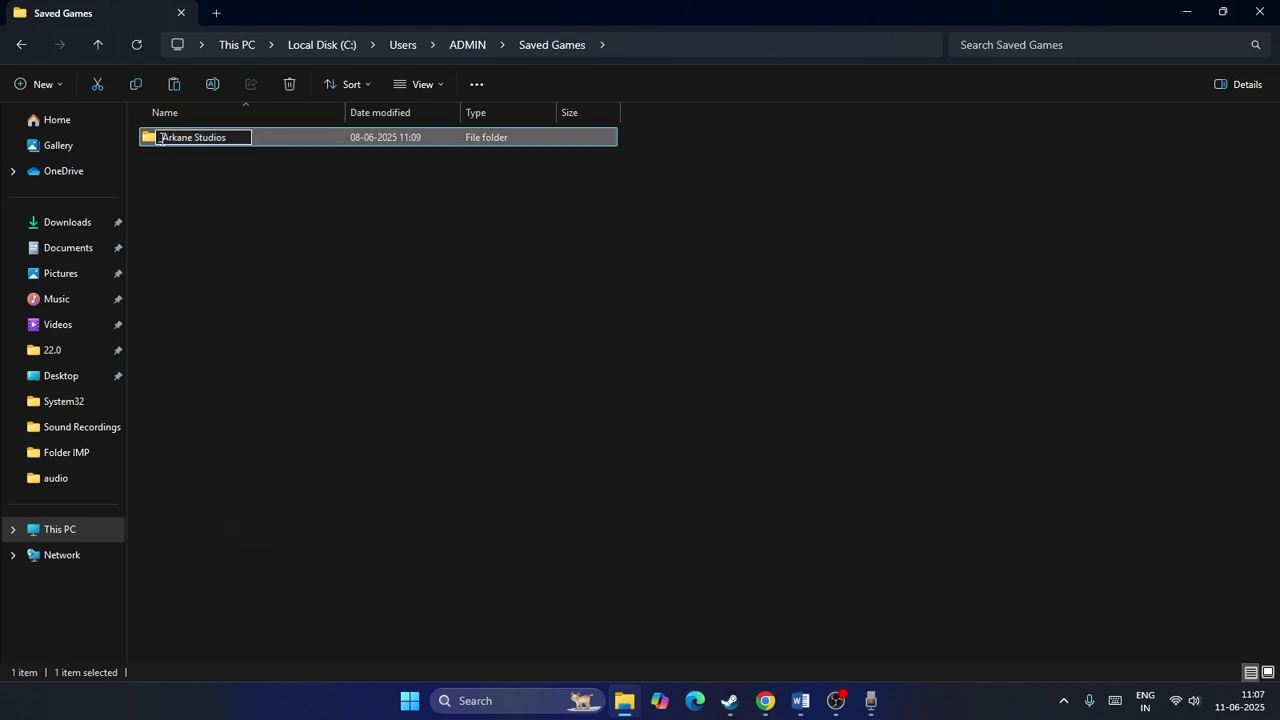
left_click(199, 181)
Check the _Arkane Studios\Deathloop\base folder, then close File Explorer
double_click(216, 137)
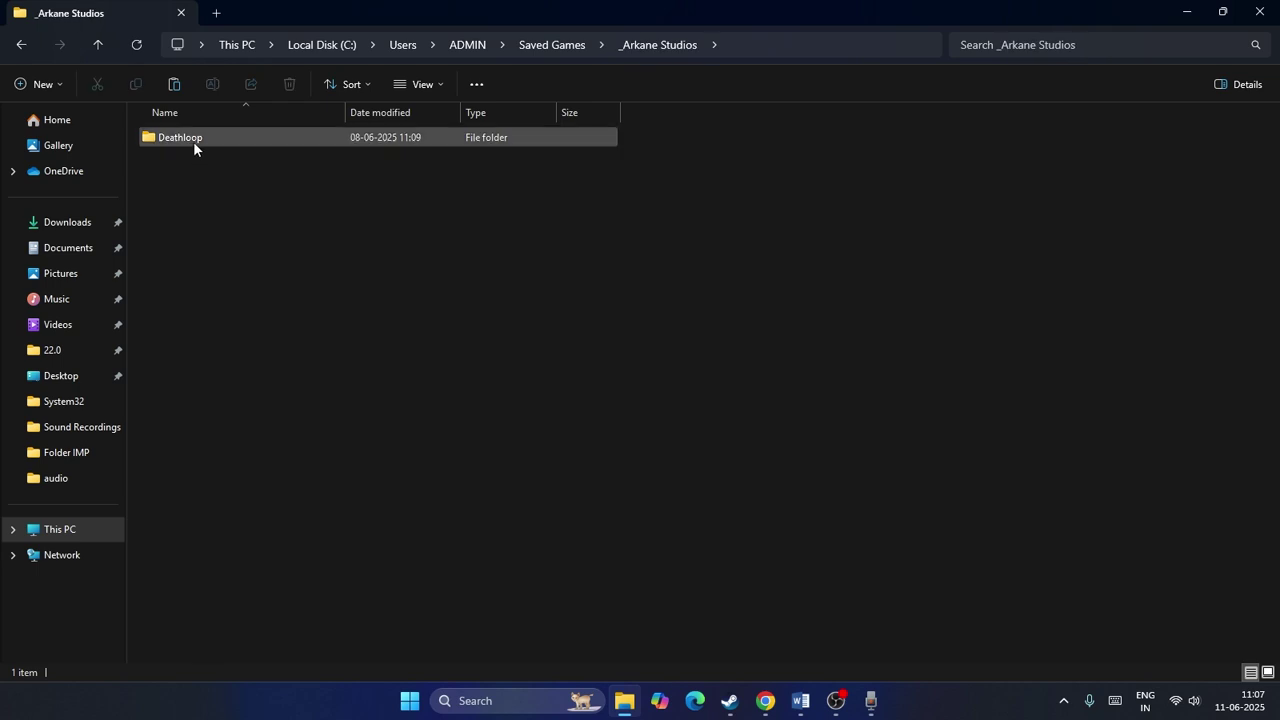
double_click(193, 141)
double_click(195, 138)
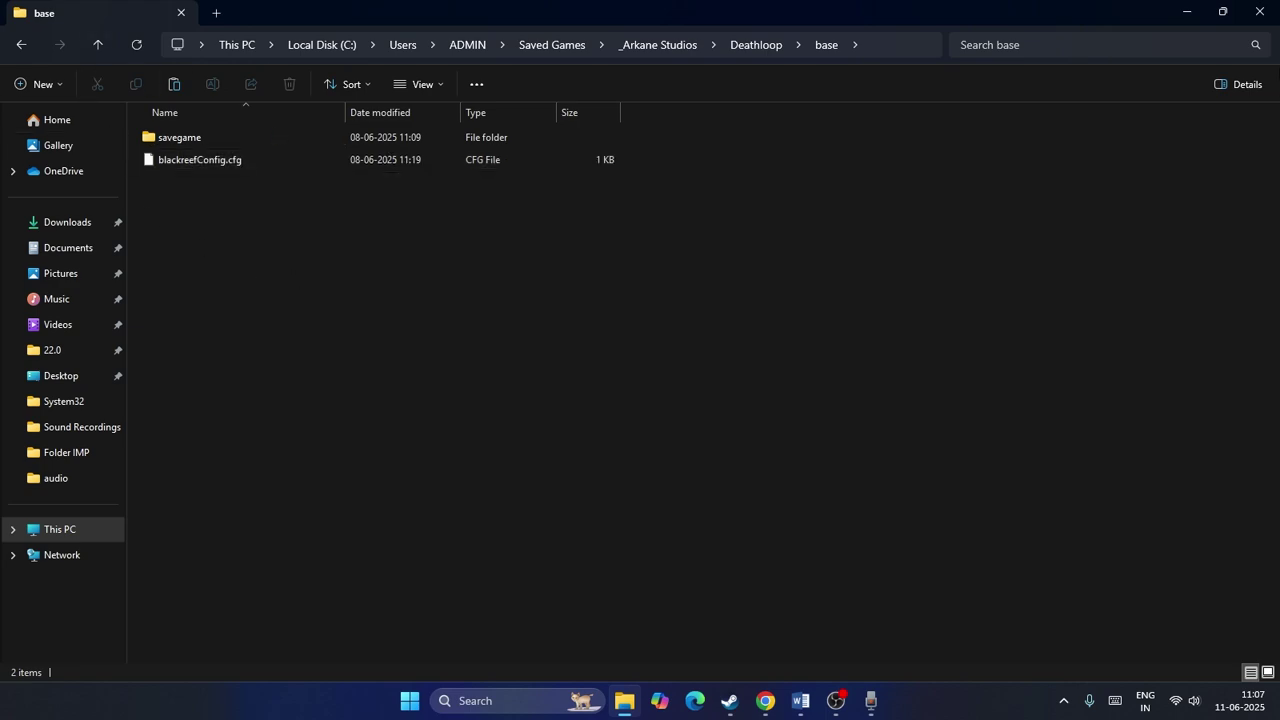
left_click(1259, 12)
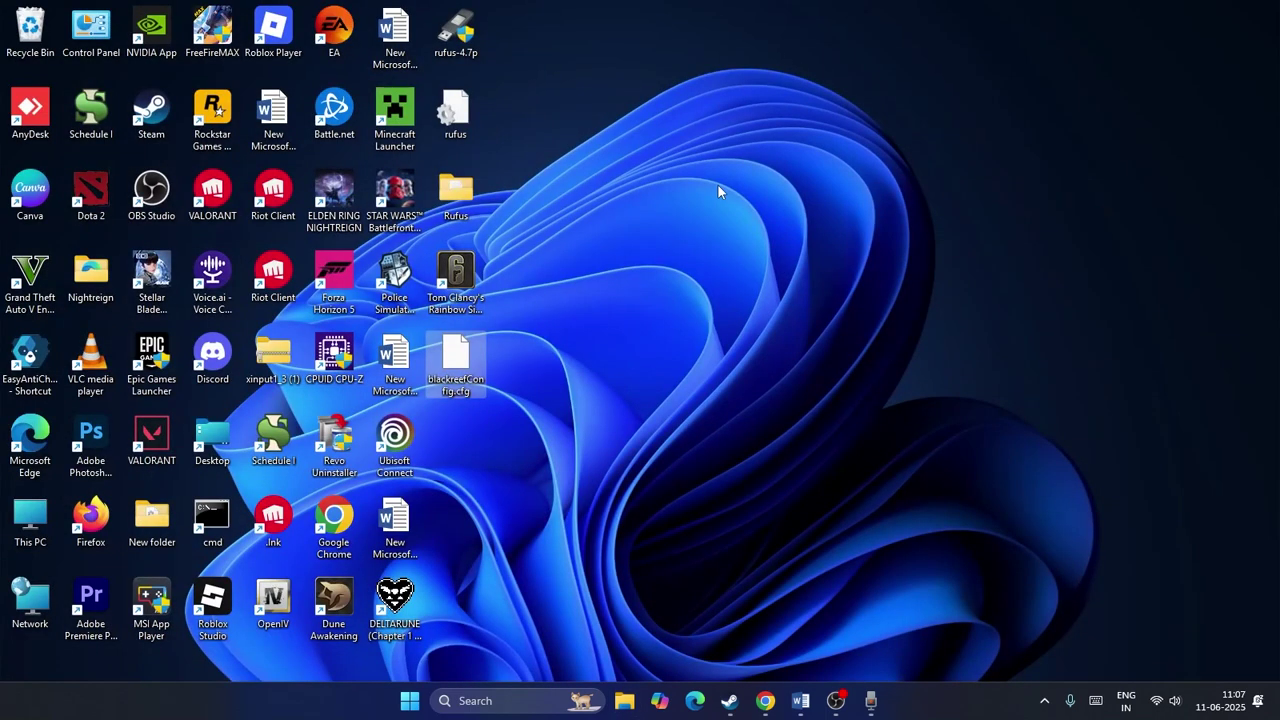
Color the whole Step 4 paragraph red in the Word notes
left_click(800, 700)
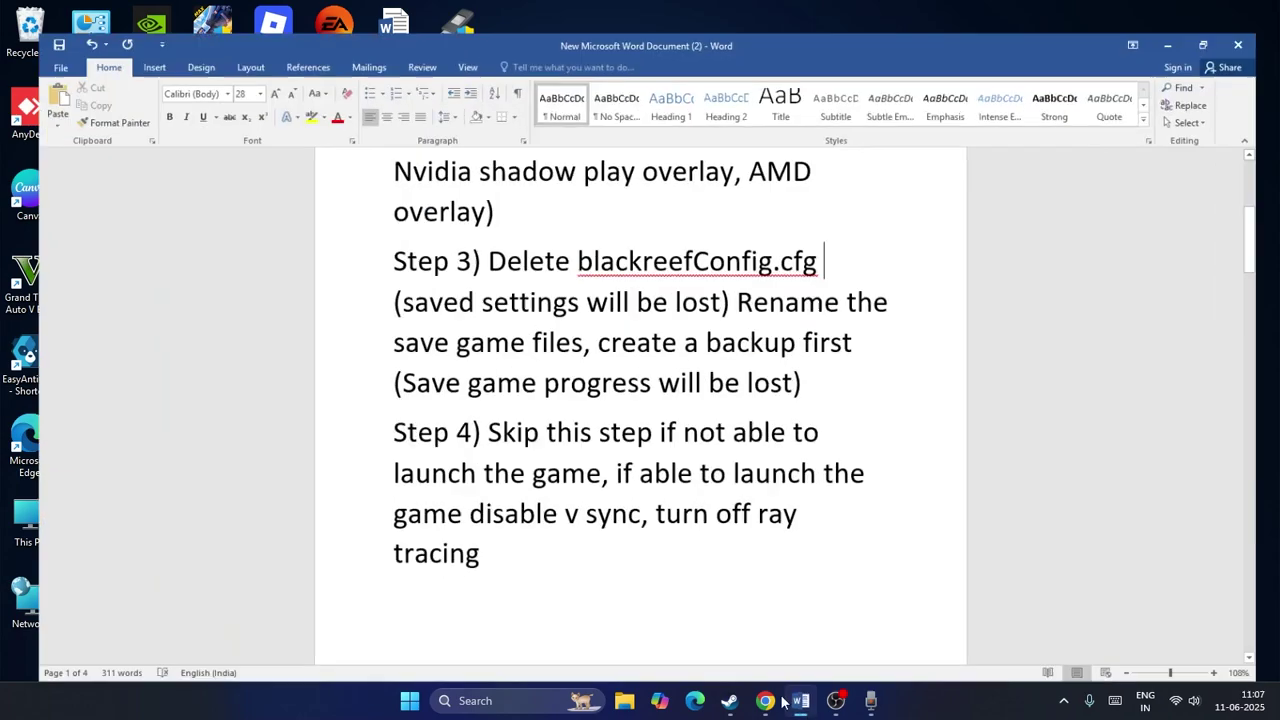
scroll(638, 175, "down", 1)
scroll(609, 364, "down", 1)
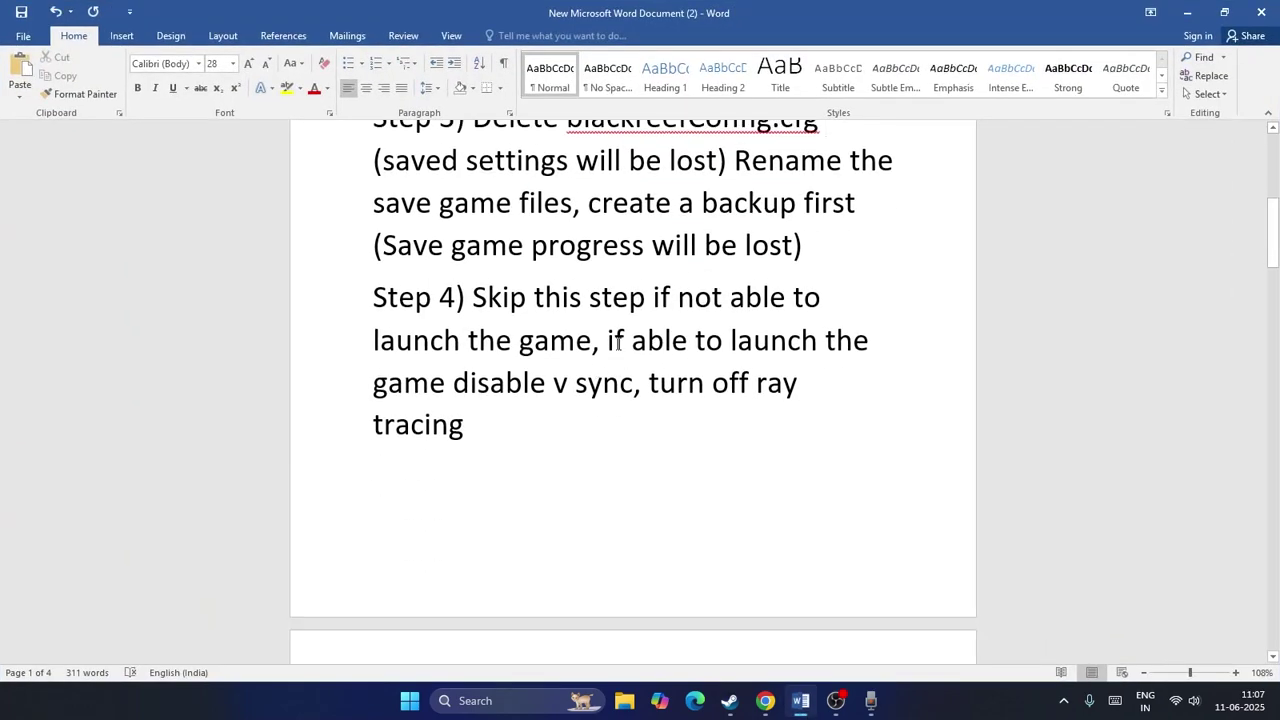
mouse_move(609, 341)
left_mouse_down()
mouse_move(870, 345)
mouse_move(531, 386)
mouse_move(595, 388)
mouse_move(632, 420)
left_mouse_up()
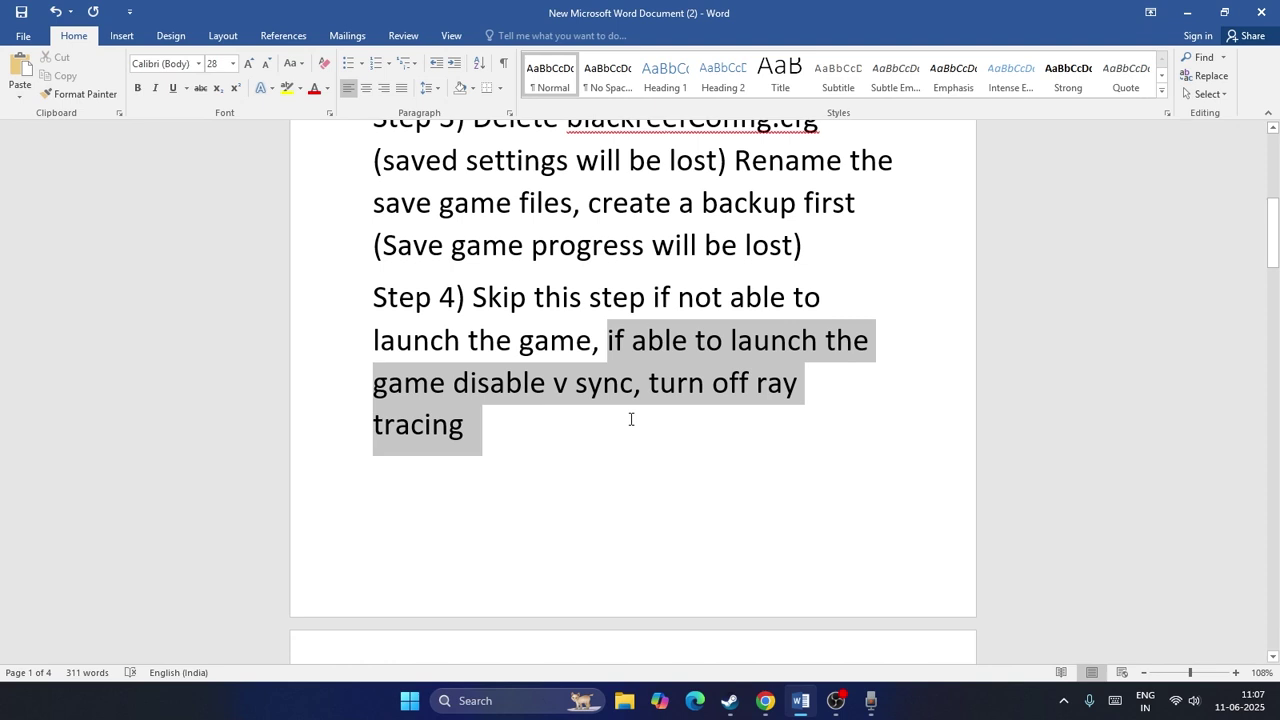
left_click(563, 443)
mouse_move(480, 433)
left_mouse_down()
mouse_move(381, 381)
mouse_move(610, 341)
left_mouse_up()
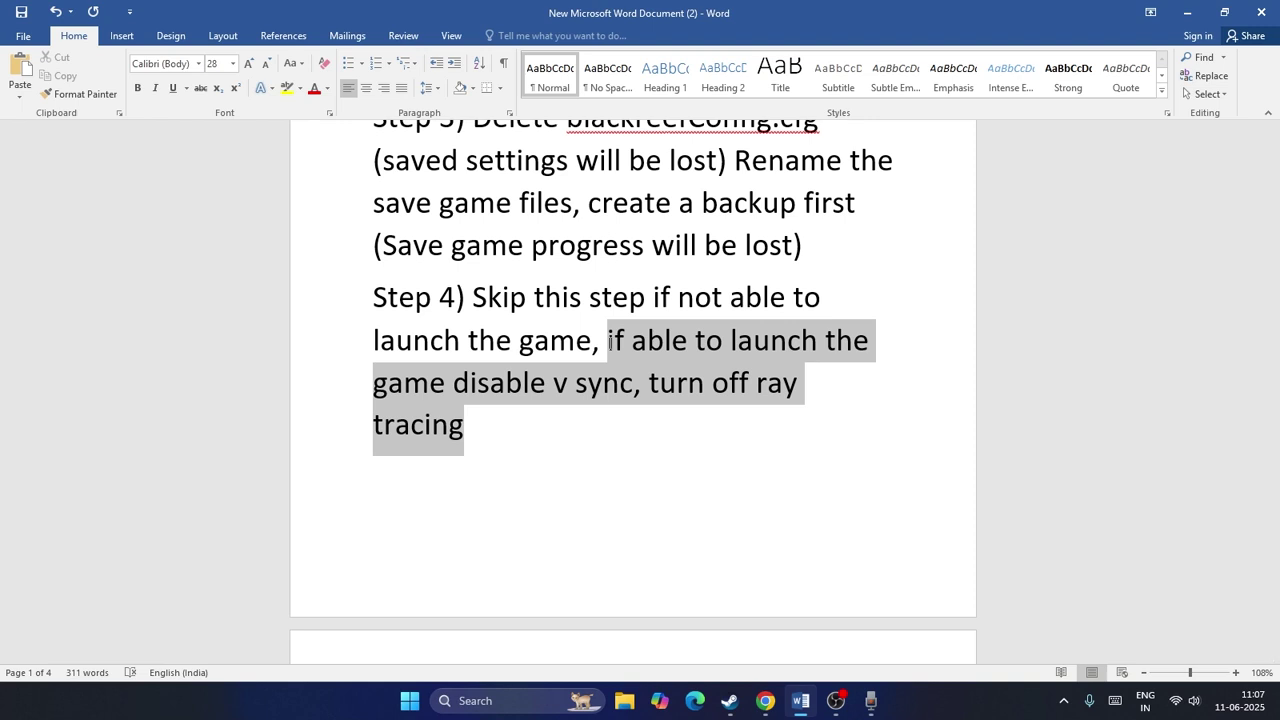
mouse_move(610, 341)
left_mouse_down()
mouse_move(520, 340)
mouse_move(372, 296)
mouse_move(520, 340)
mouse_move(495, 443)
mouse_move(372, 340)
mouse_move(354, 297)
left_mouse_up()
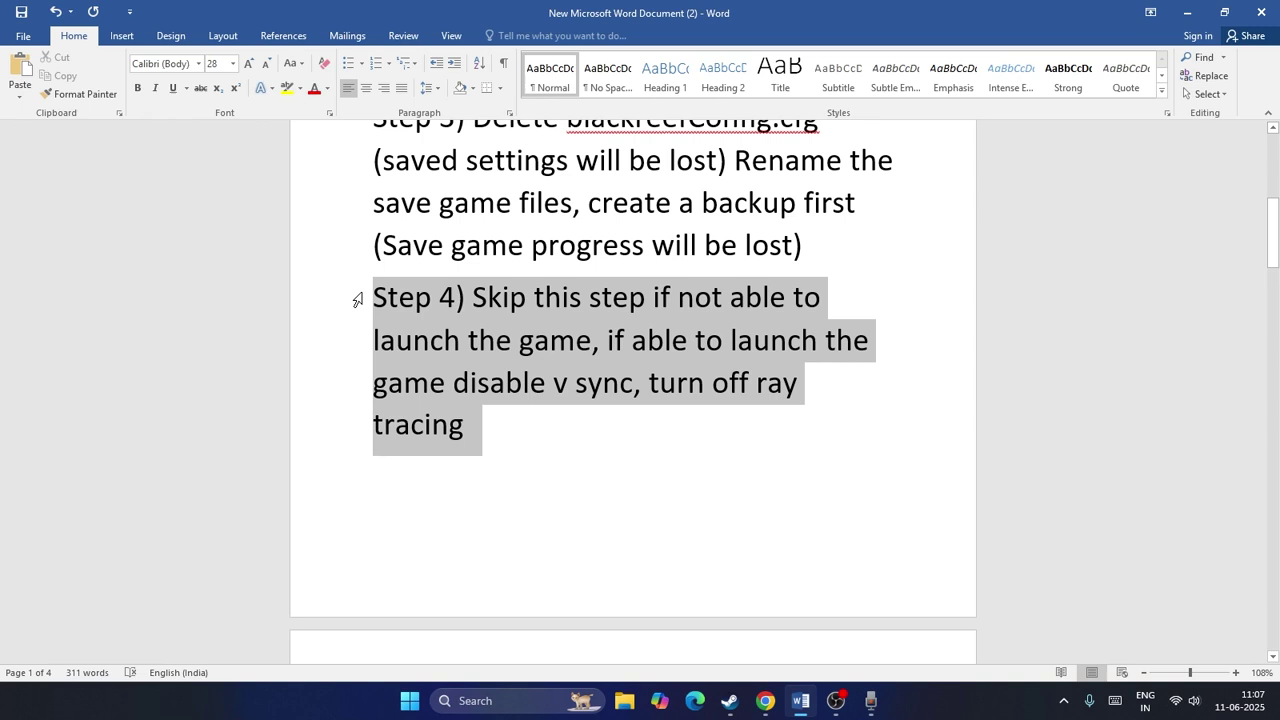
left_click(500, 423)
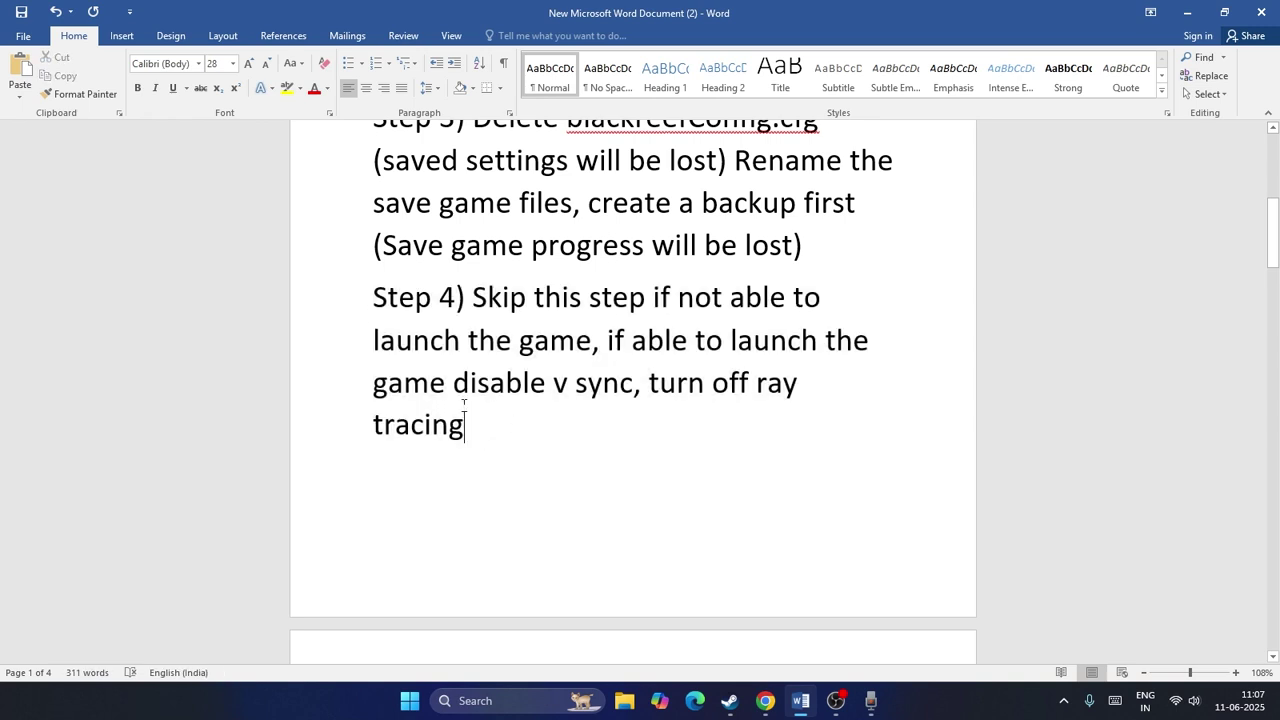
triple_click(464, 402)
left_click(529, 457)
left_click_drag(377, 284, 537, 451)
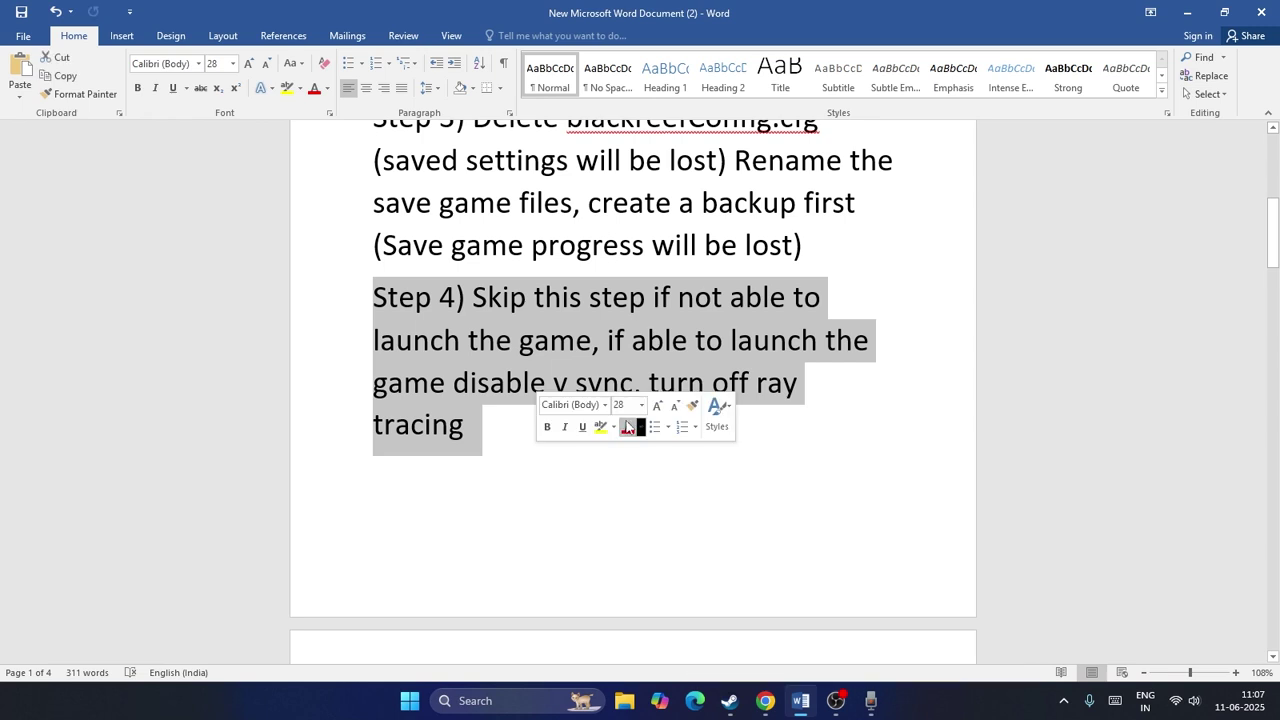
left_click(616, 427)
left_click(676, 474)
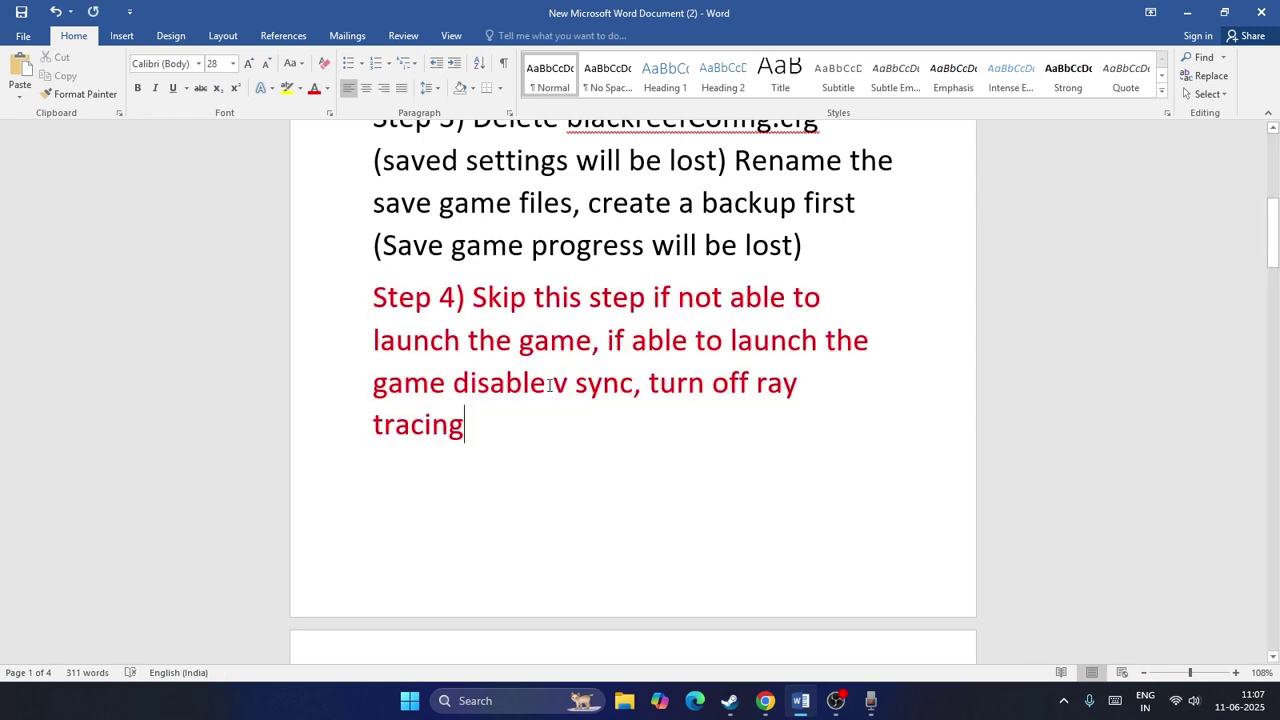
Highlight the Step 4 advice about V sync and turning off ray tracing
left_click_drag(556, 386, 607, 386)
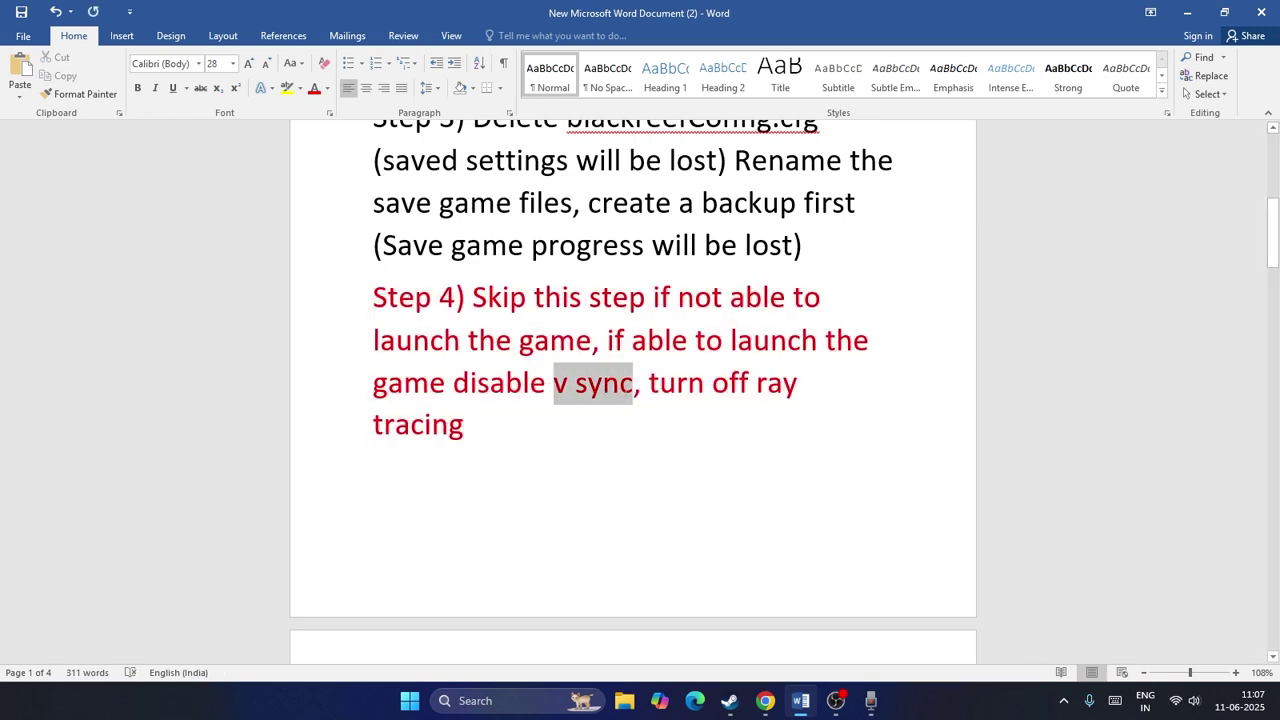
left_click(697, 451)
mouse_move(712, 384)
left_mouse_down()
mouse_move(750, 384)
mouse_move(402, 425)
mouse_move(455, 428)
left_mouse_up()
left_click(534, 440)
Review the Step 5 instruction and minimize Word to the desktop
scroll(614, 326, "down", 5)
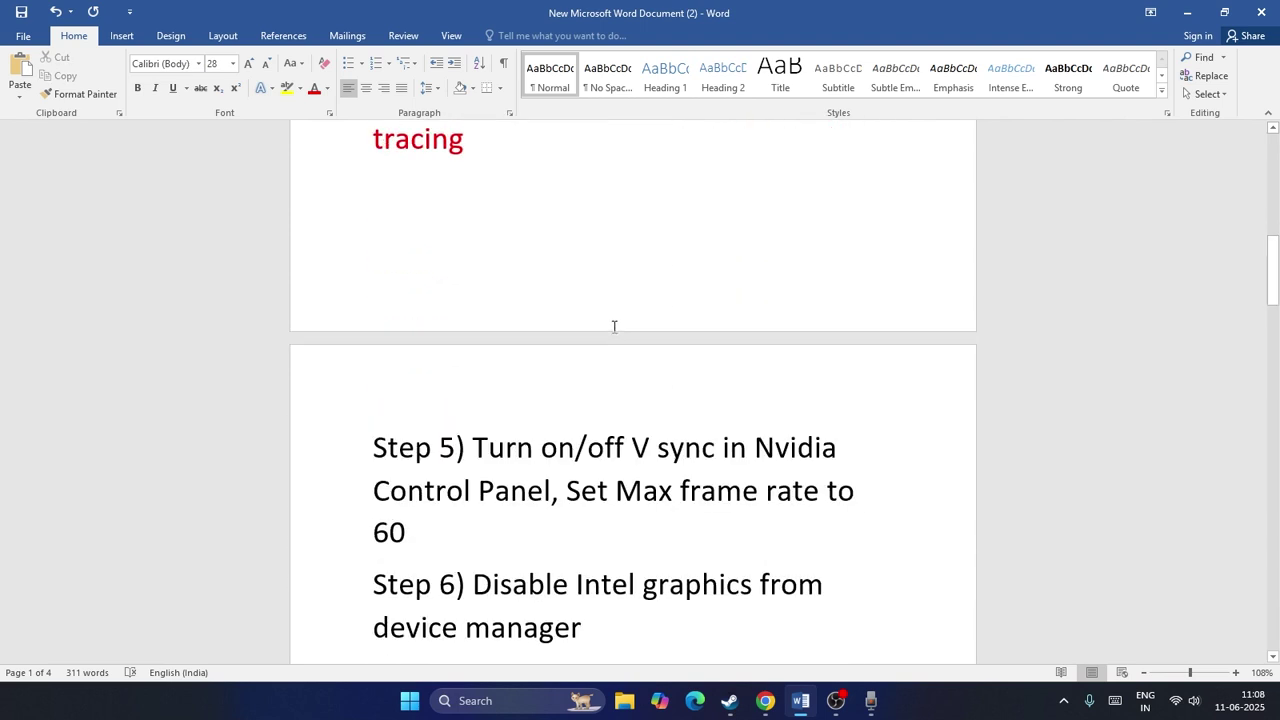
scroll(614, 326, "down", 2)
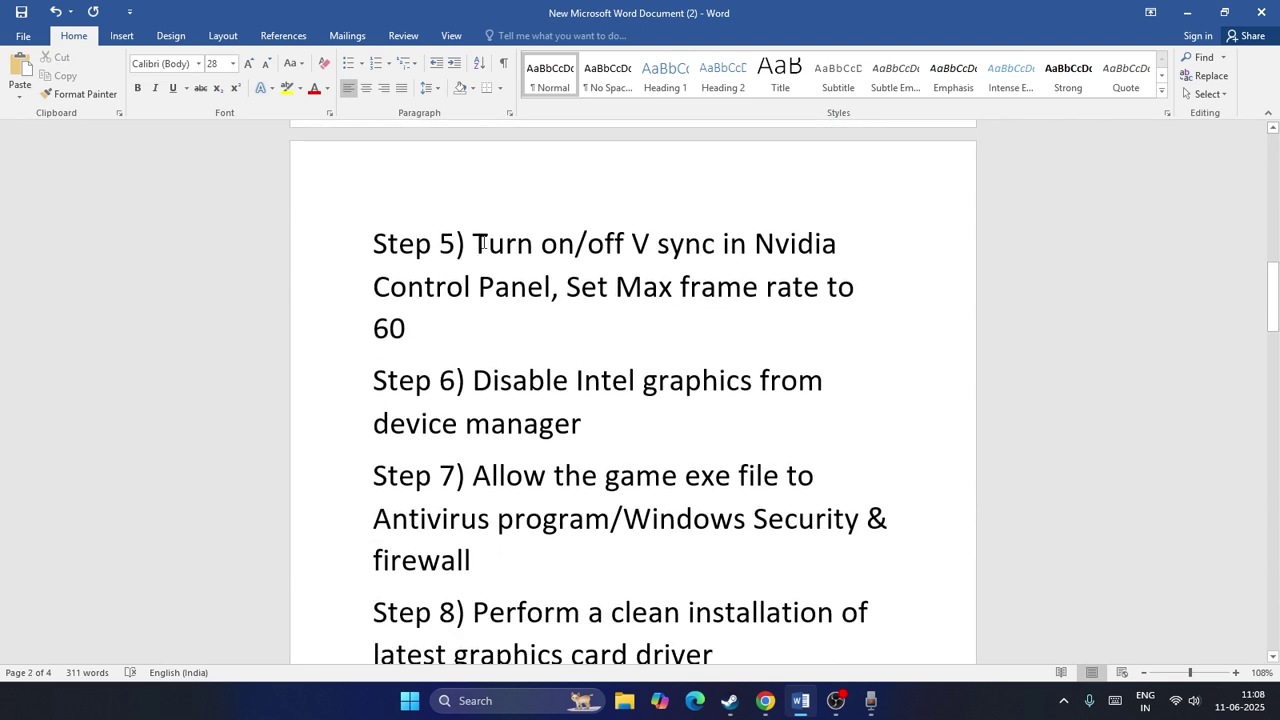
left_click_drag(472, 243, 871, 320)
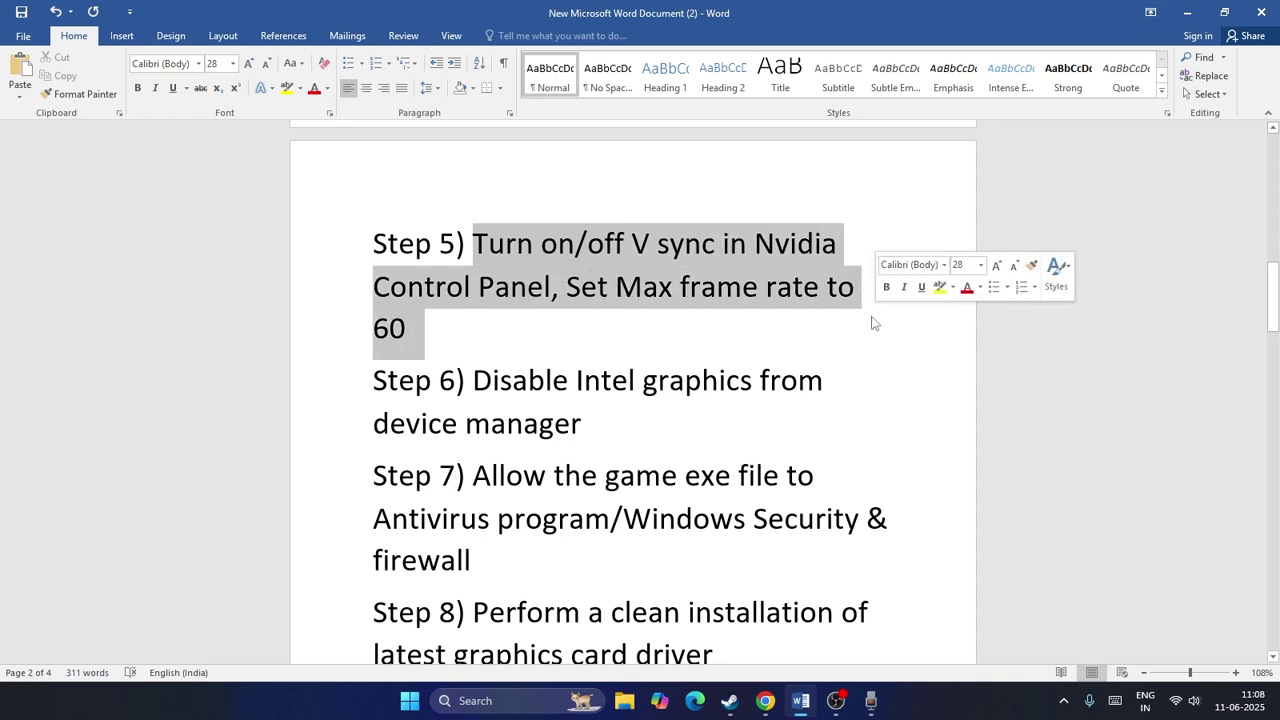
left_click(751, 326)
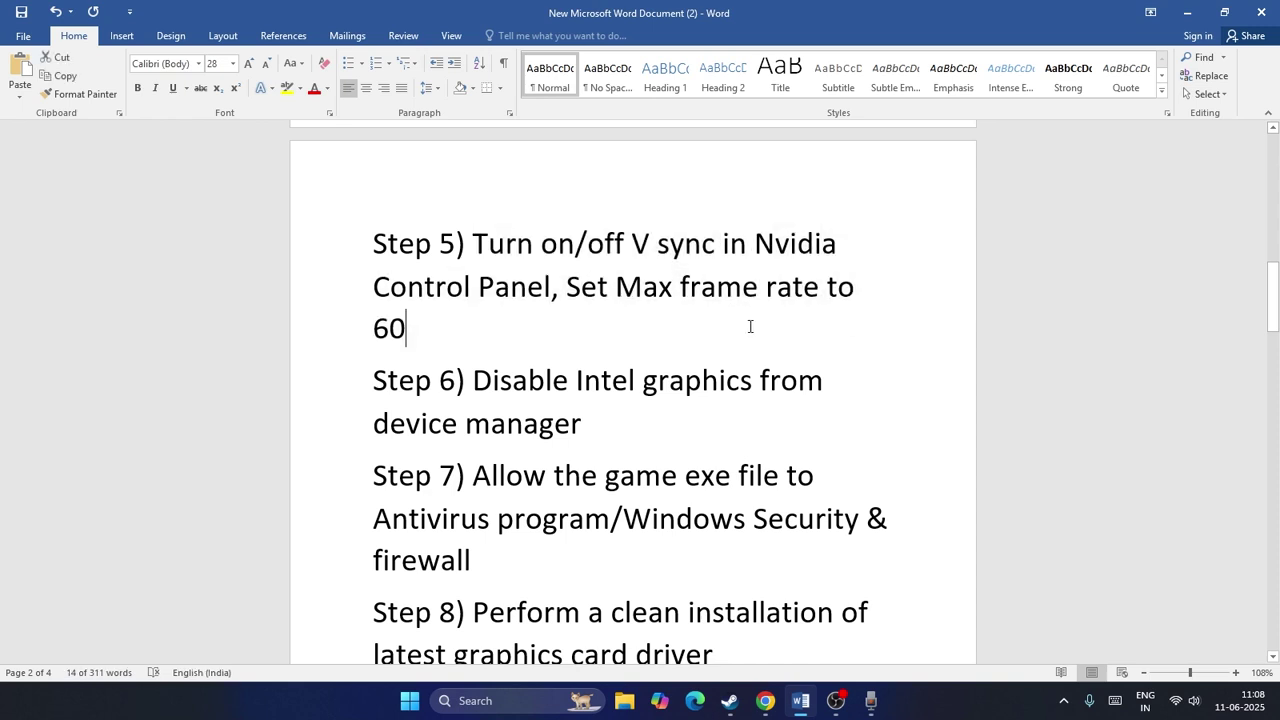
left_click(1187, 12)
Launch NVIDIA Control Panel and open Deathloop's Max Frame Rate option under Program Settings
right_click(755, 259)
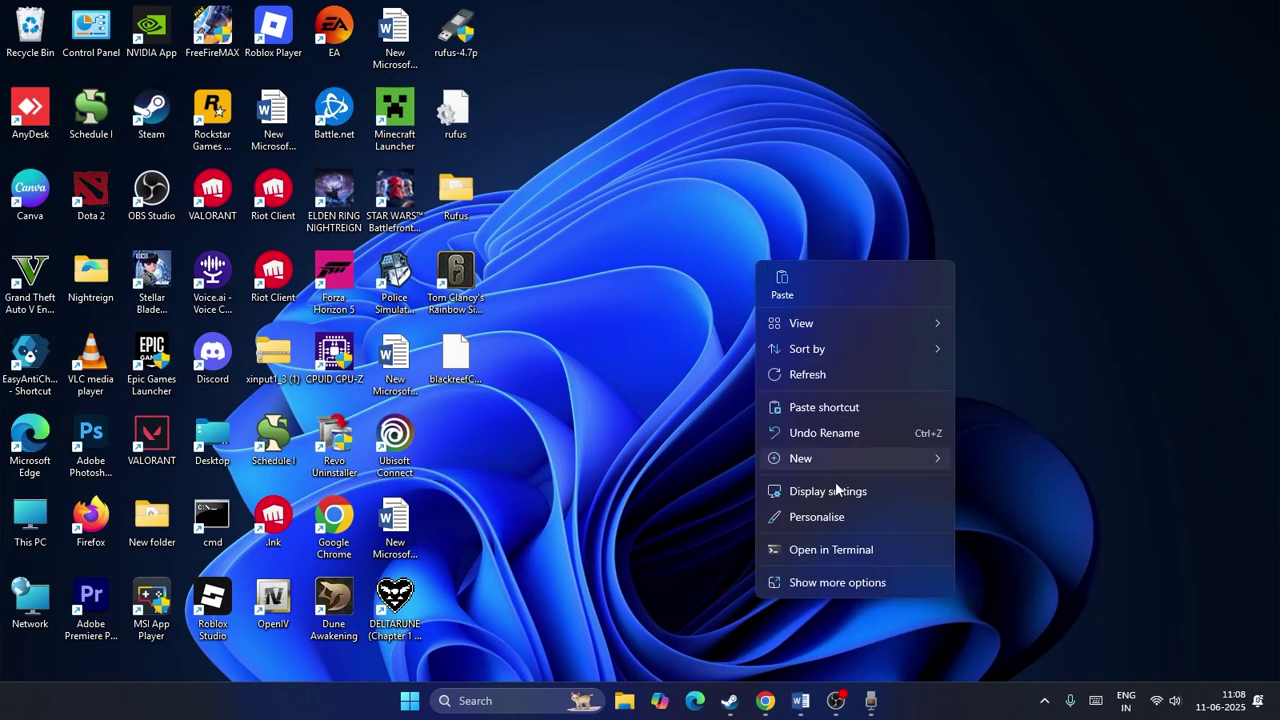
left_click(893, 589)
left_click(837, 406)
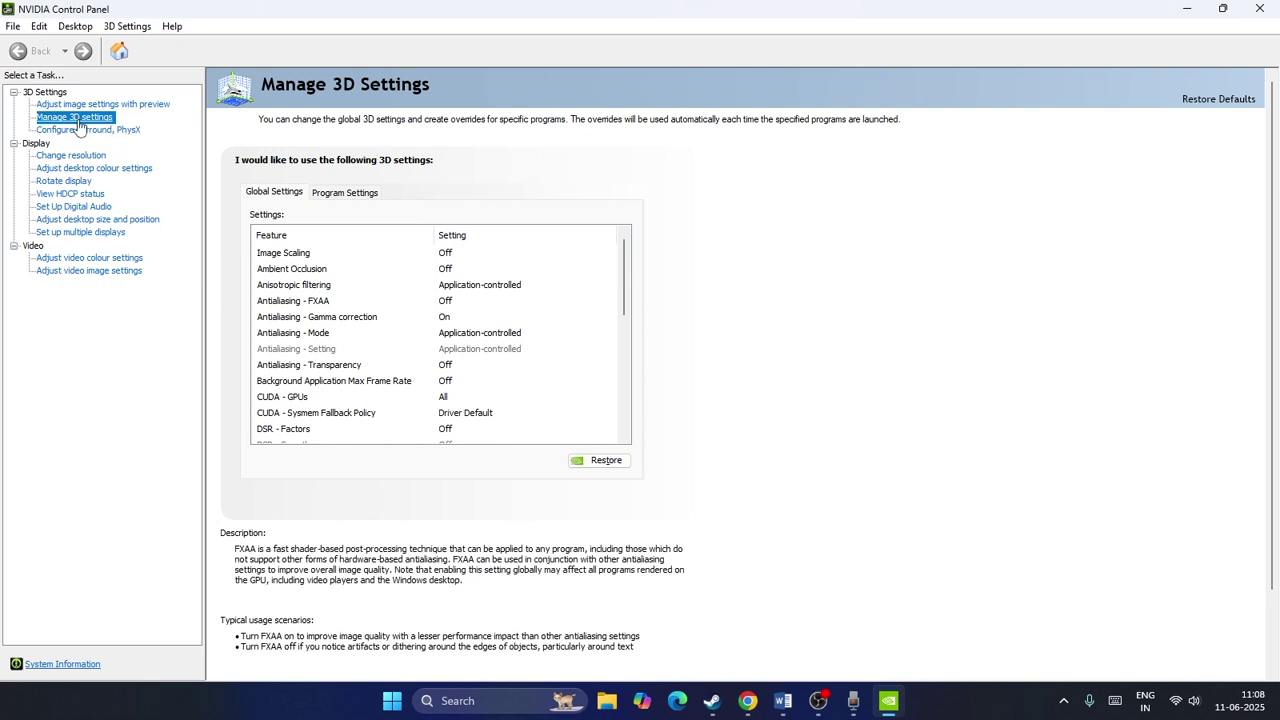
left_click(356, 191)
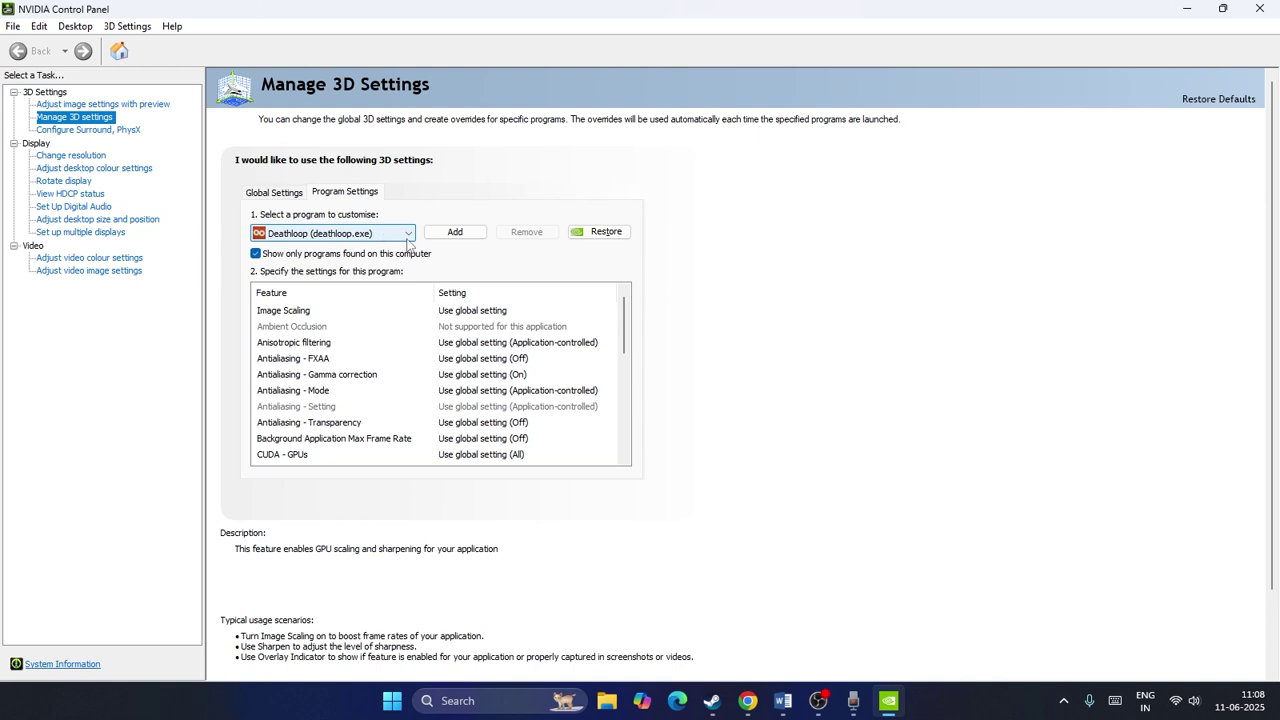
scroll(408, 358, "down", 3)
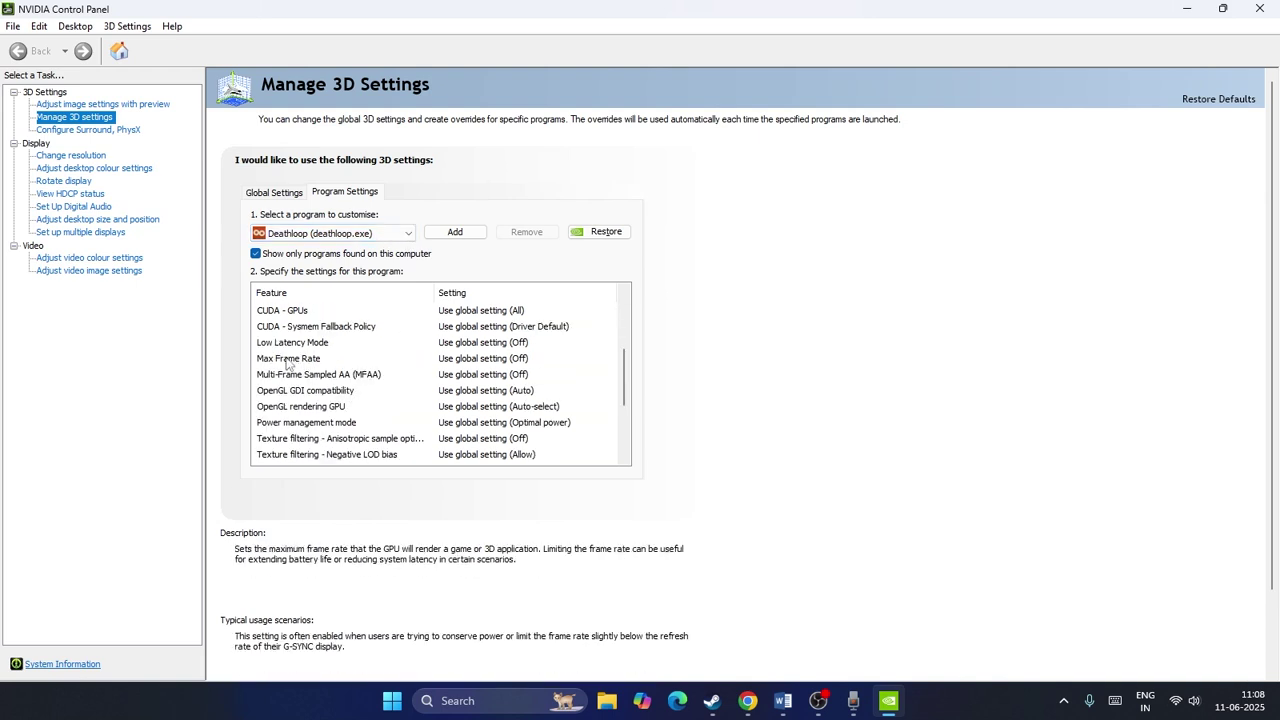
left_click(500, 358)
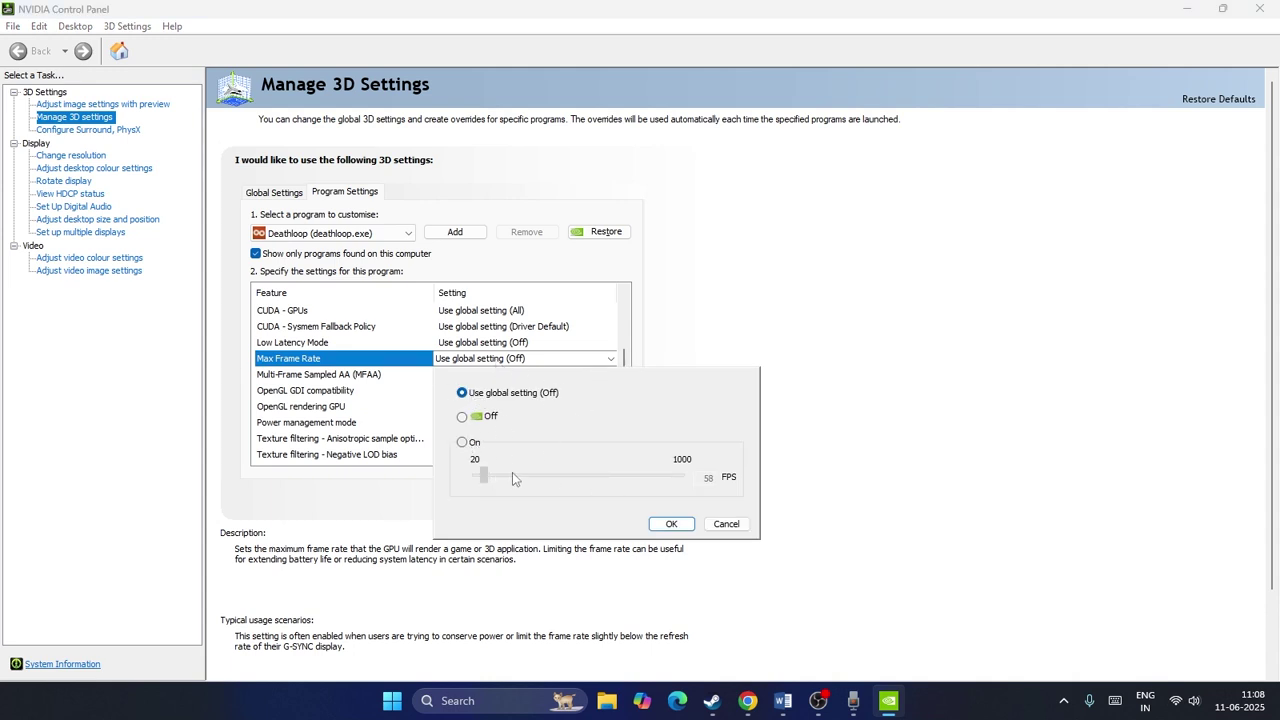
Try a 93 FPS Max Frame Rate cap for Deathloop, then cancel the change
left_click(462, 442)
left_click_drag(489, 481, 482, 484)
left_click(721, 524)
left_click(783, 700)
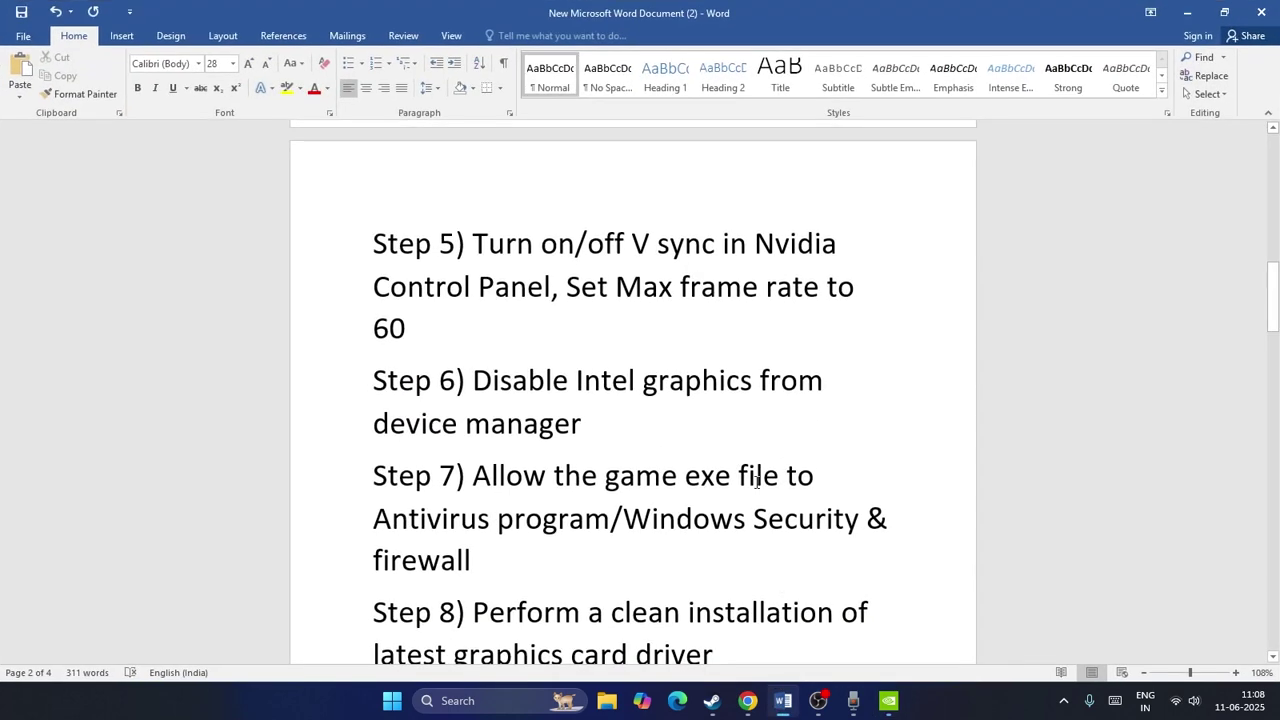
left_click(888, 700)
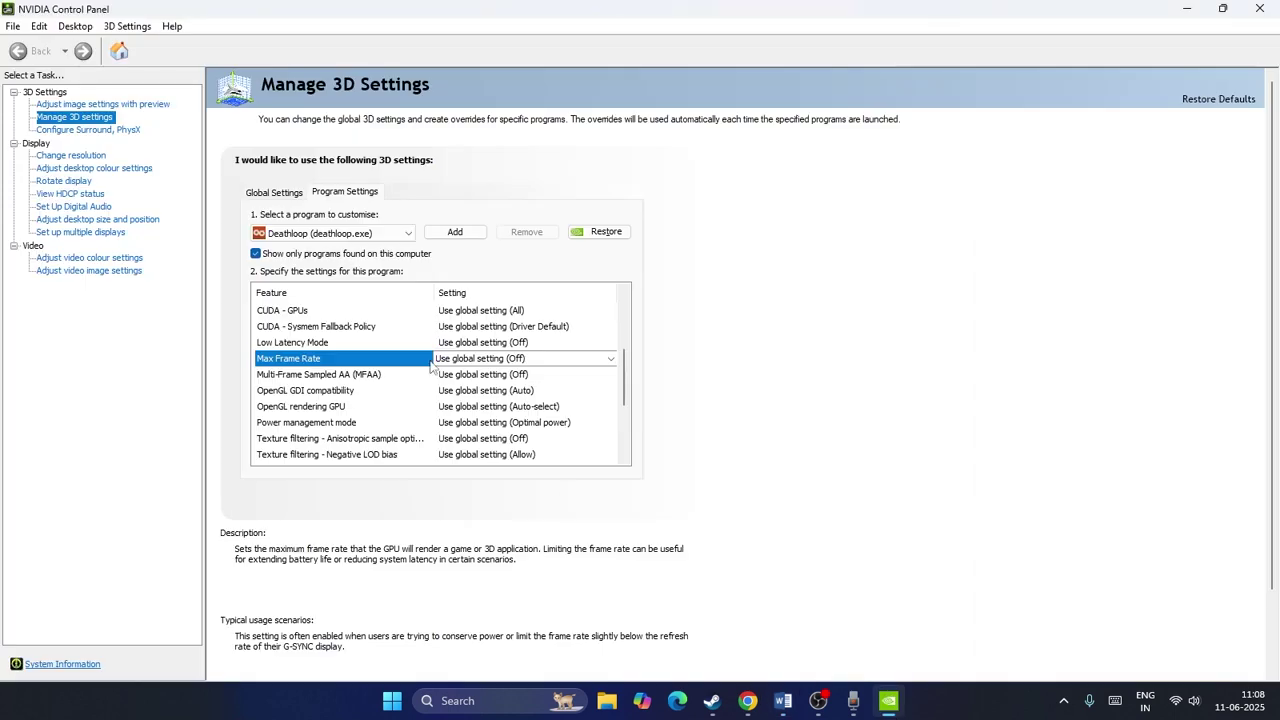
Check the Vertical sync choices without changing them, then close NVIDIA Control Panel
scroll(350, 370, "down", 3)
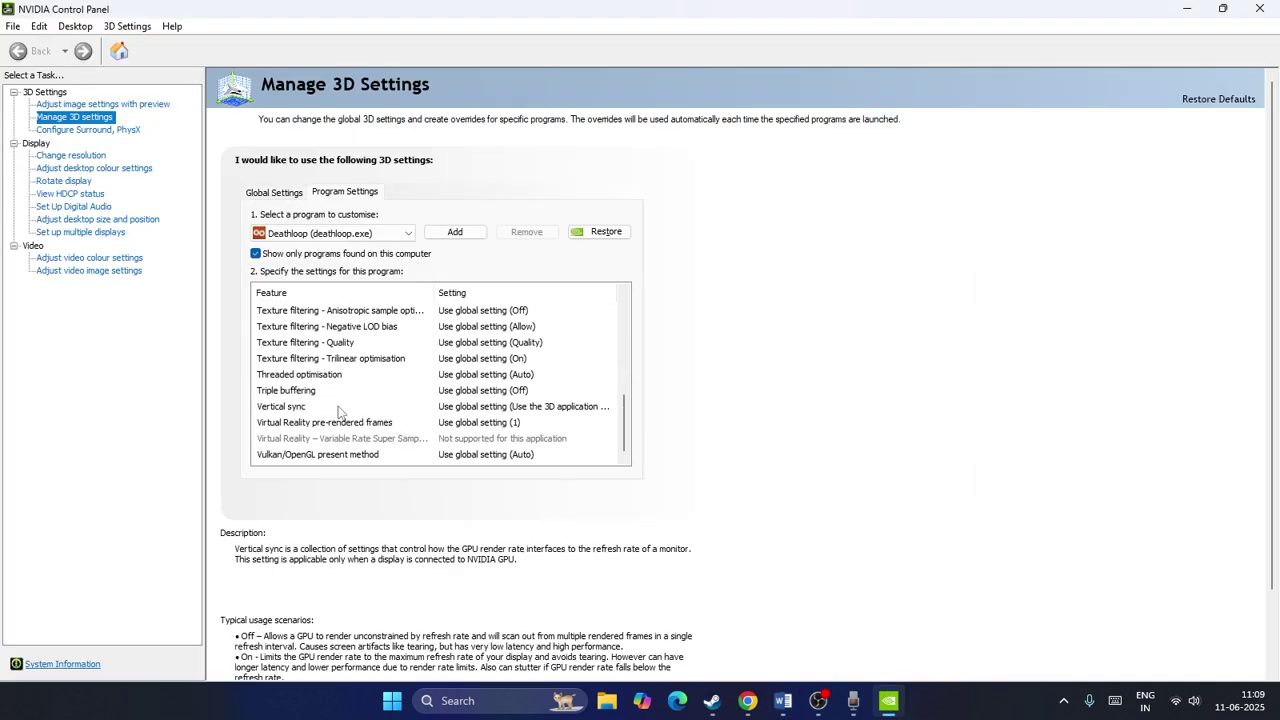
left_click(345, 406)
left_click(543, 408)
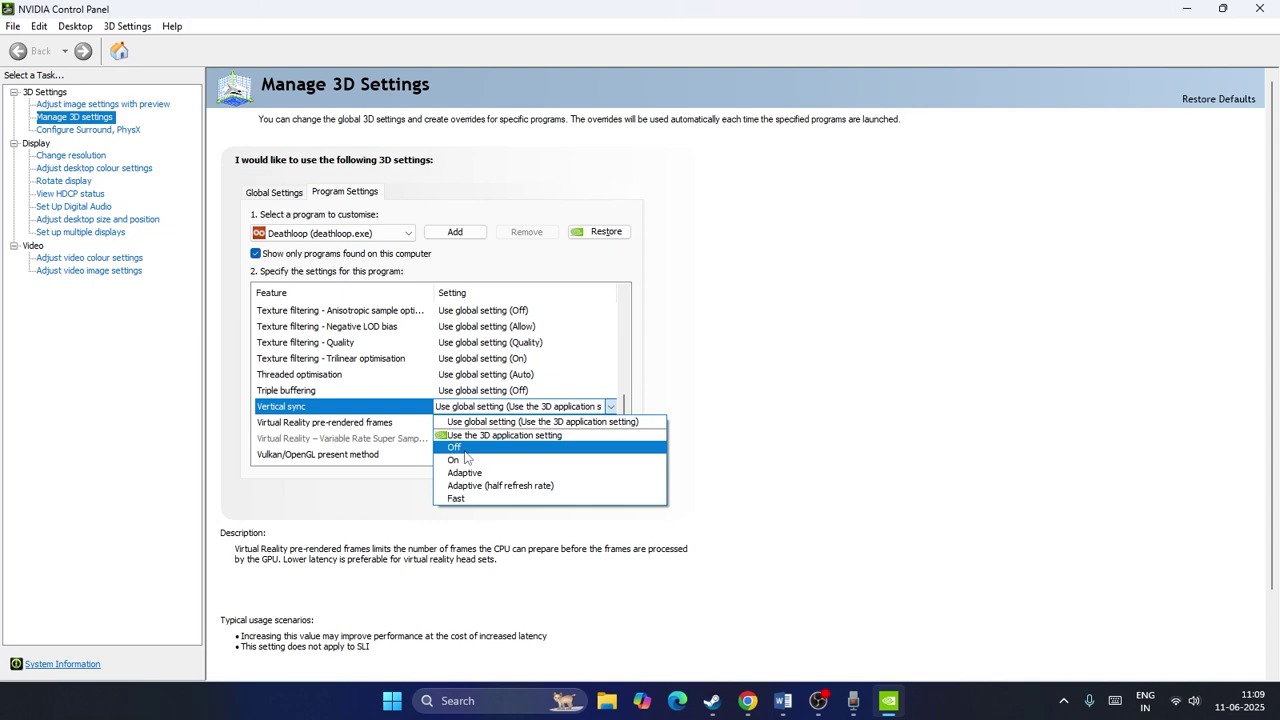
left_click(971, 409)
scroll(505, 400, "up", 3)
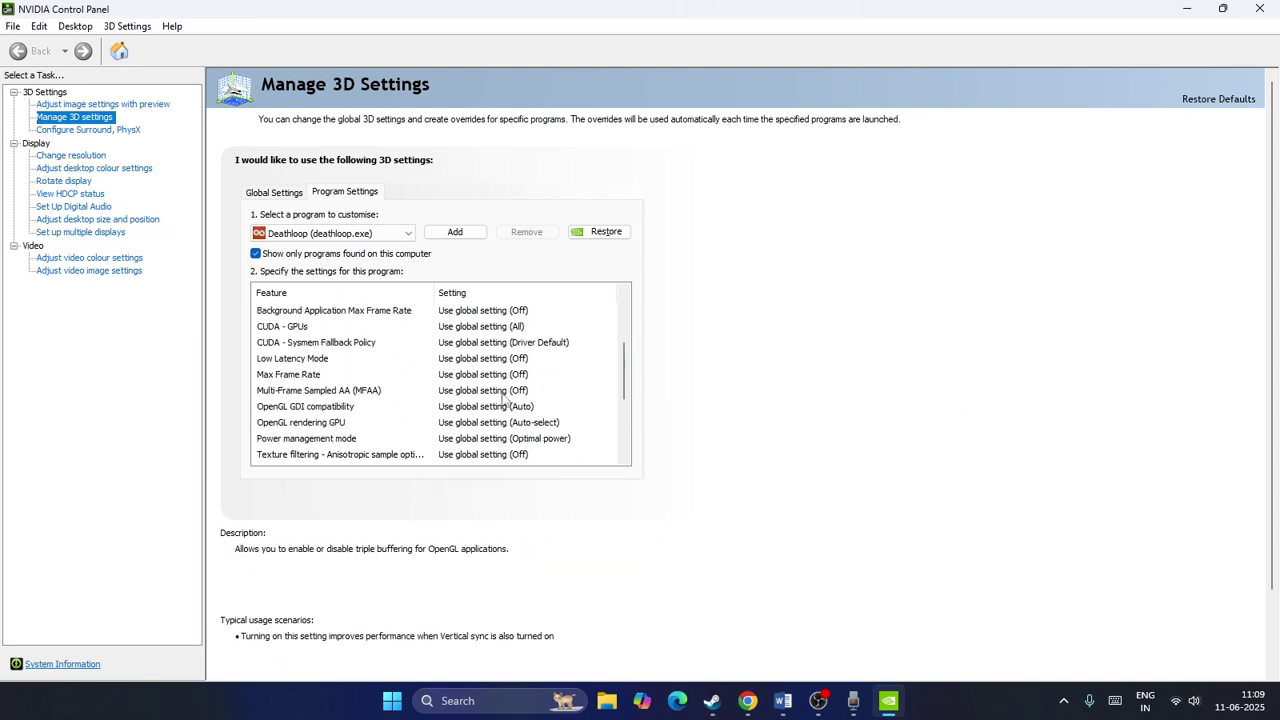
scroll(503, 397, "up", 3)
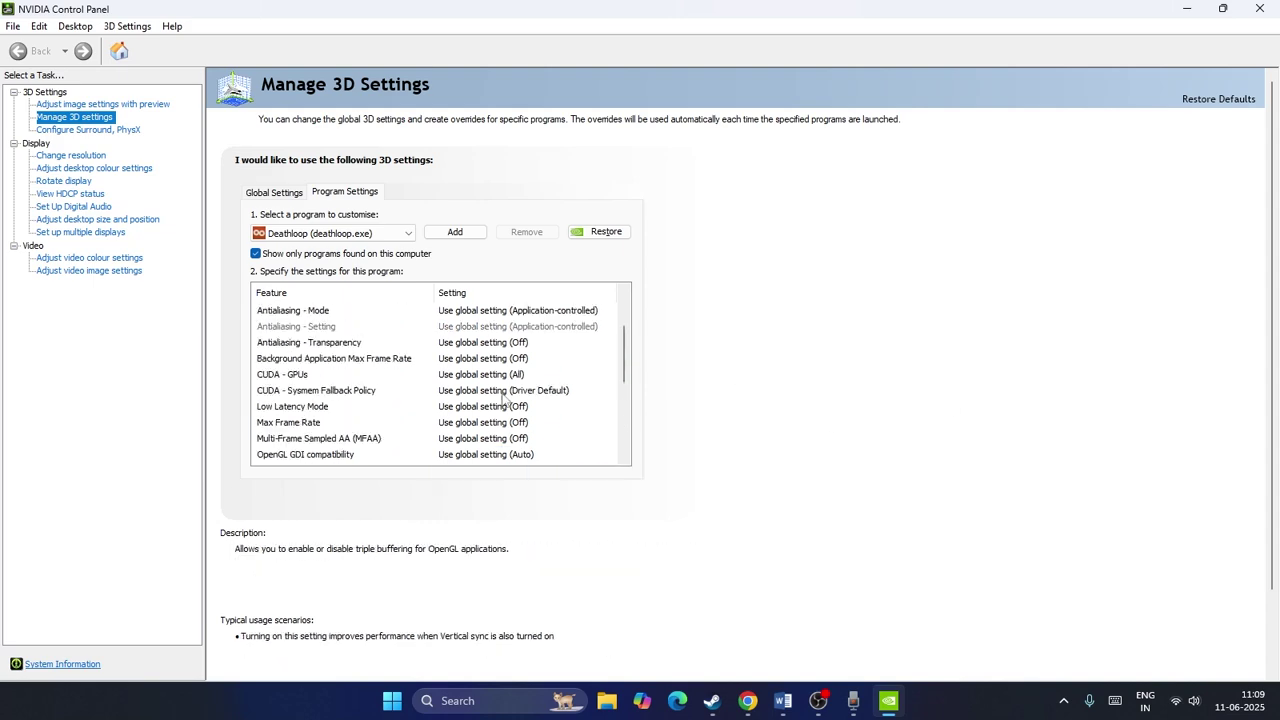
left_click(1262, 10)
scroll(645, 370, "down", 2)
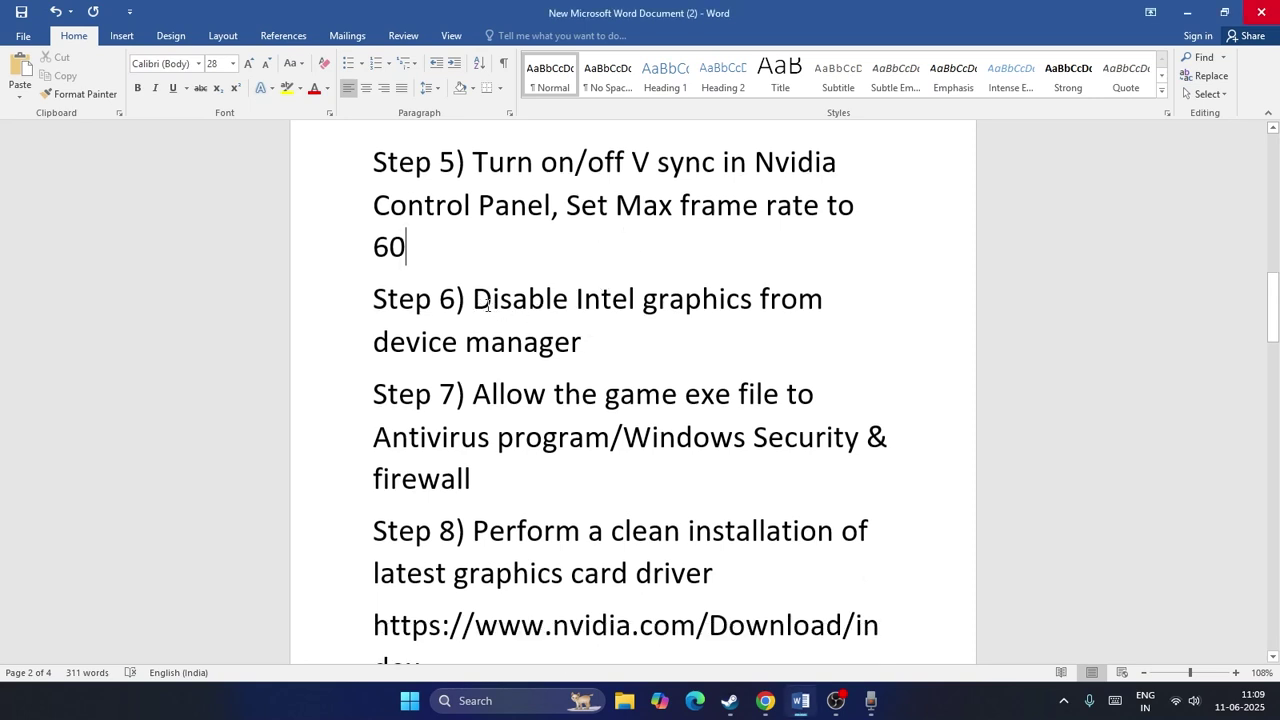
Highlight the Step 6 note about Intel graphics, then minimize Word
left_click_drag(476, 298, 580, 342)
left_click(580, 342)
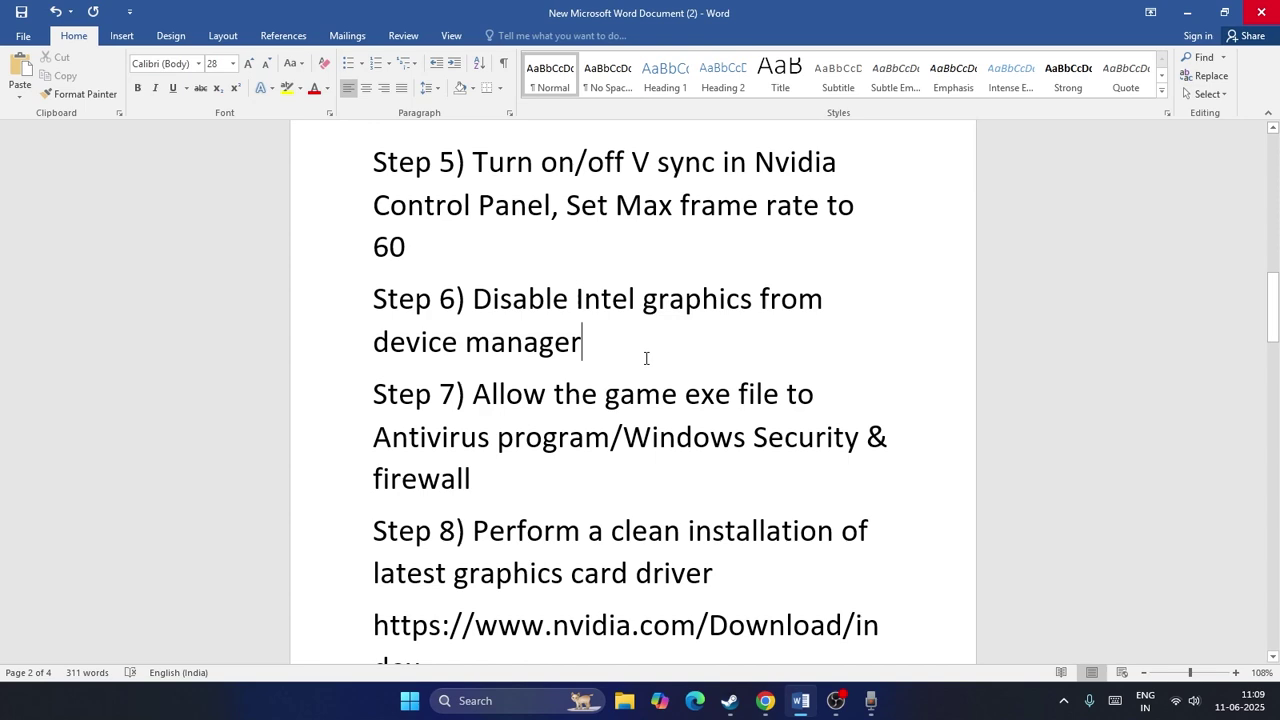
left_click(1185, 14)
Find Device Manager with 'dev' and confirm the GTX 1650 SUPER is the only display adapter
left_click(487, 698)
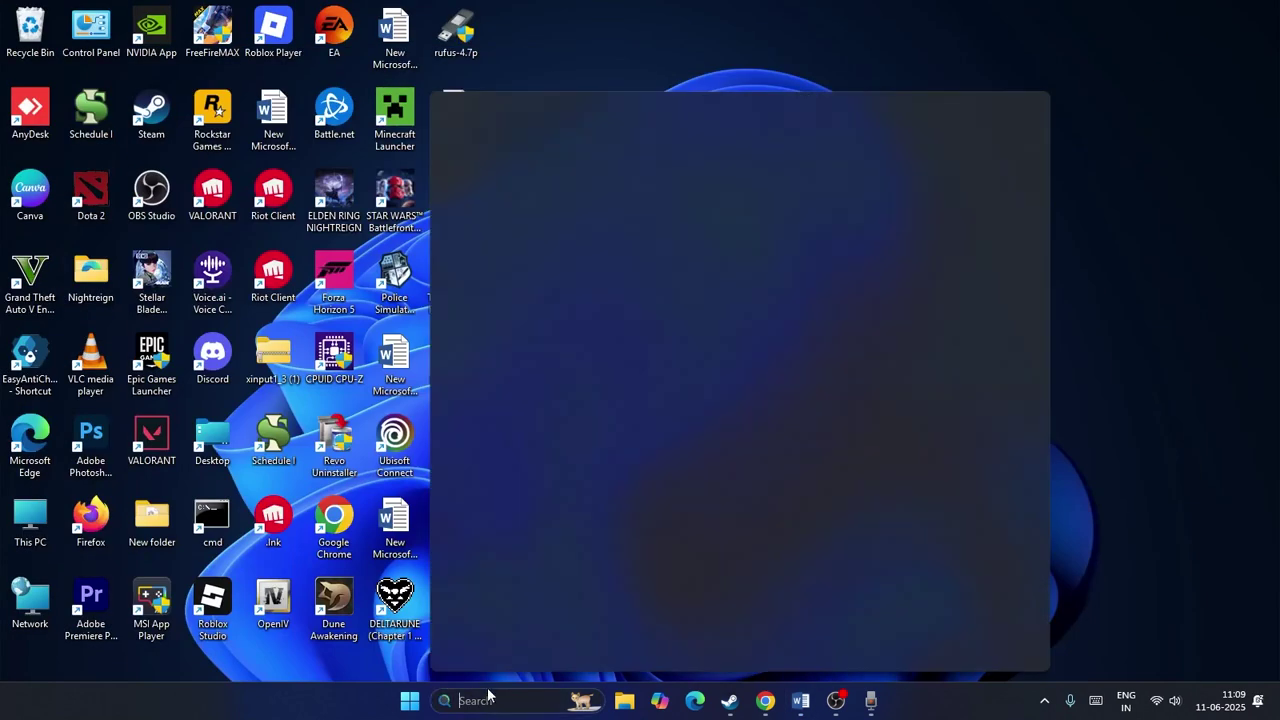
type("dev")
left_click(574, 198)
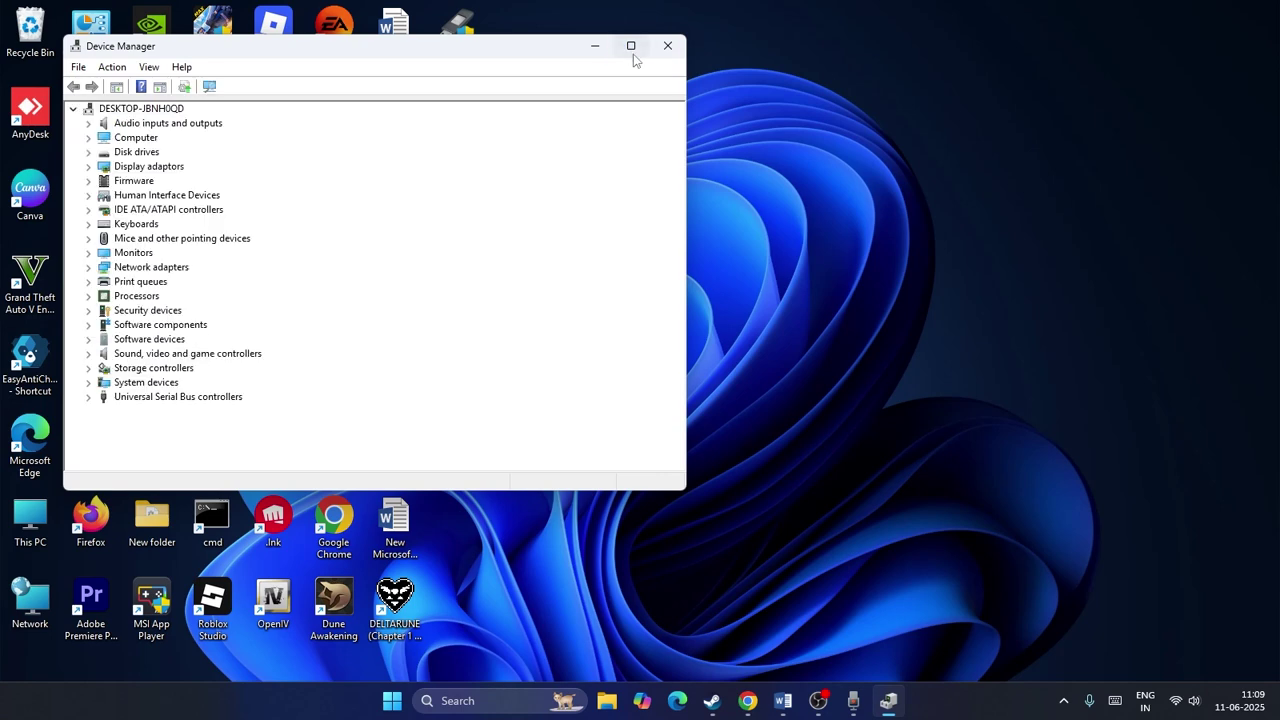
left_click(631, 46)
left_click(25, 127)
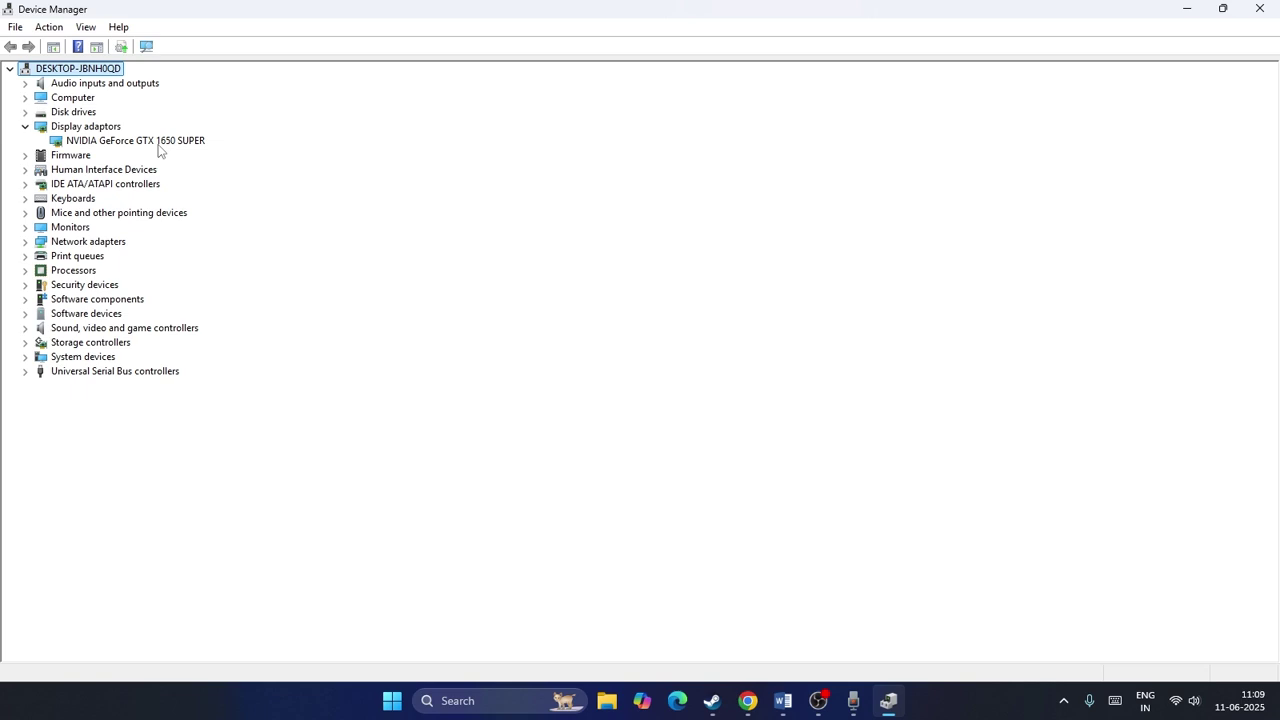
left_click(1259, 9)
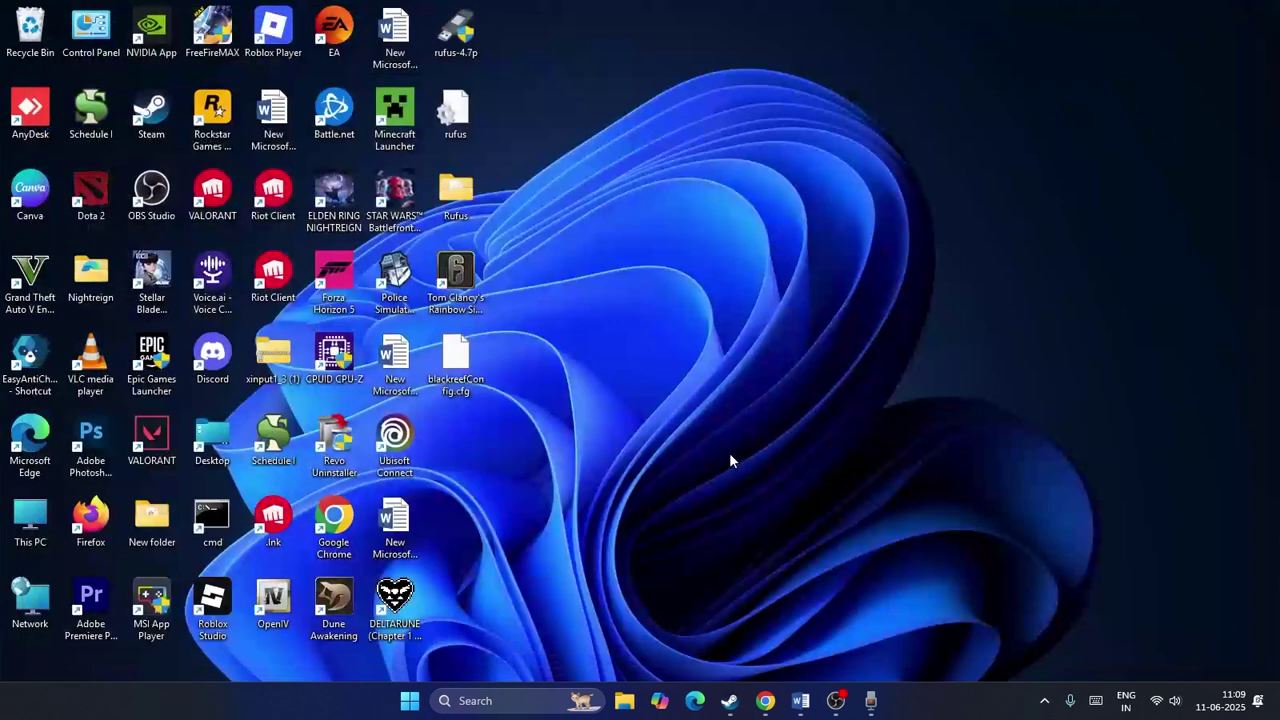
Glance at the next Word note, then minimize Word again
left_click(800, 700)
scroll(538, 204, "down", 1)
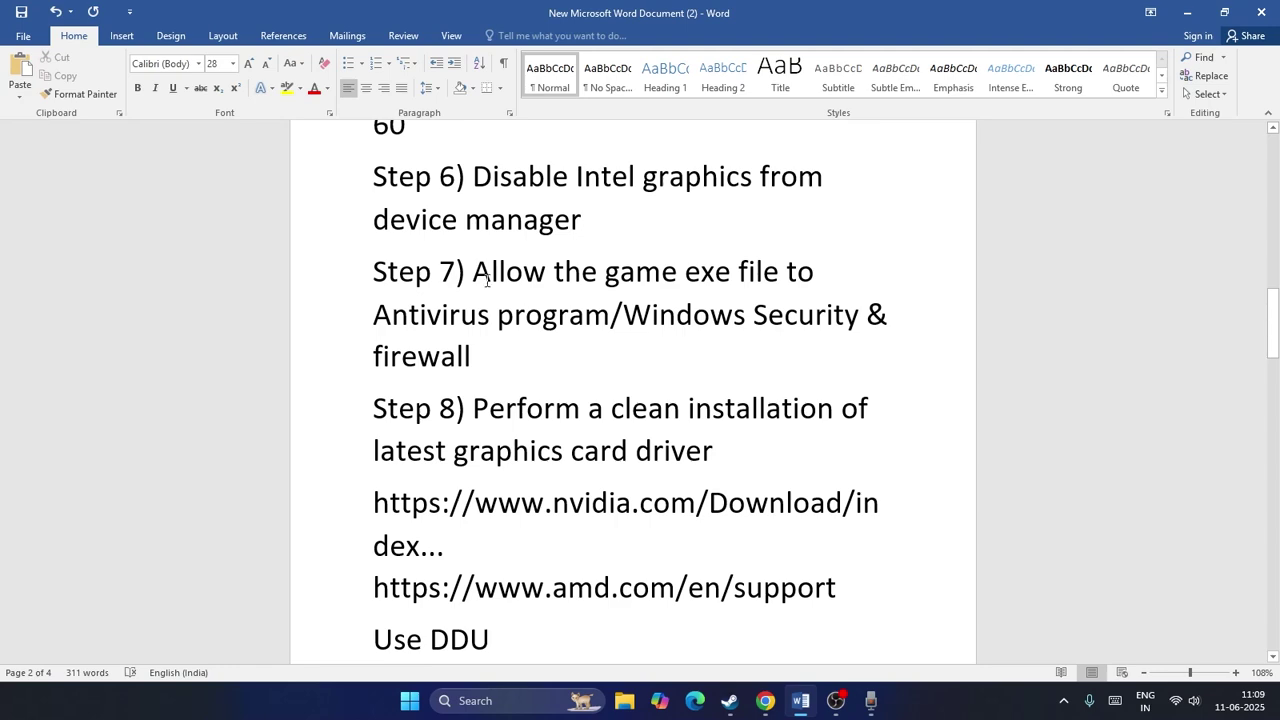
left_click(1187, 12)
Confirm DEATHLOOP is allowed through Windows Defender Firewall on private and public networks
left_click(489, 704)
type("c")
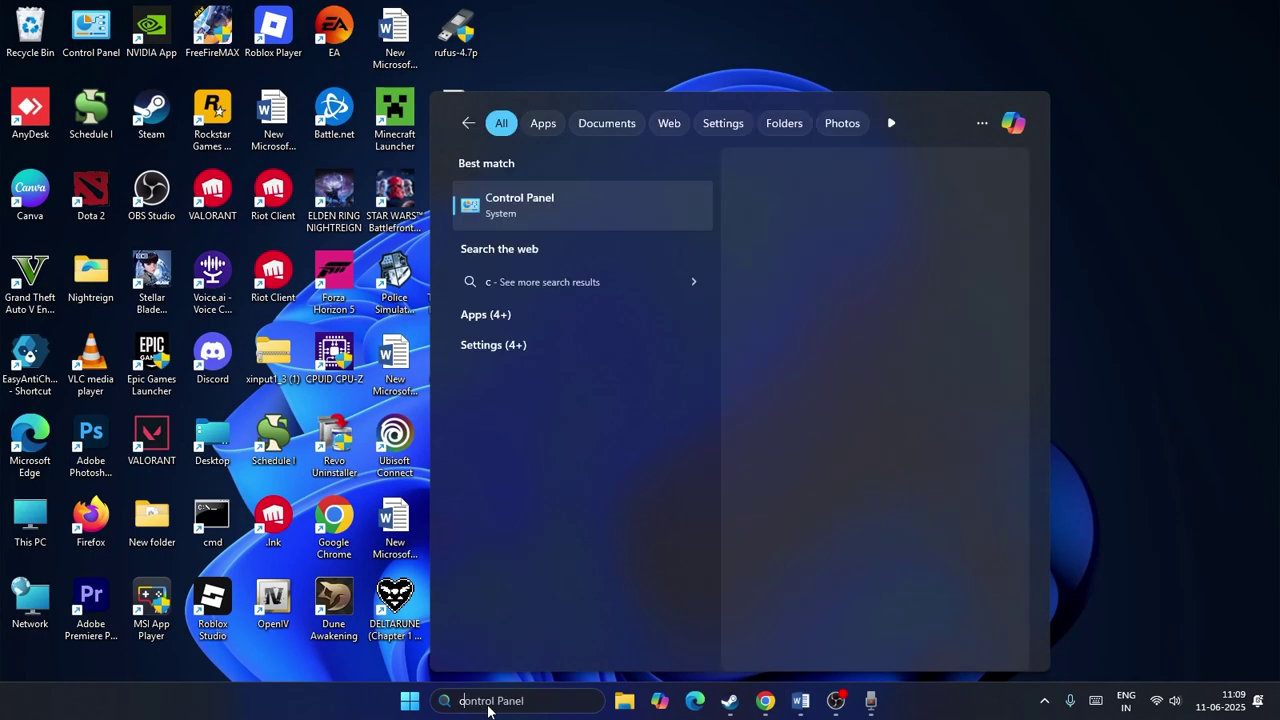
type("ontrol")
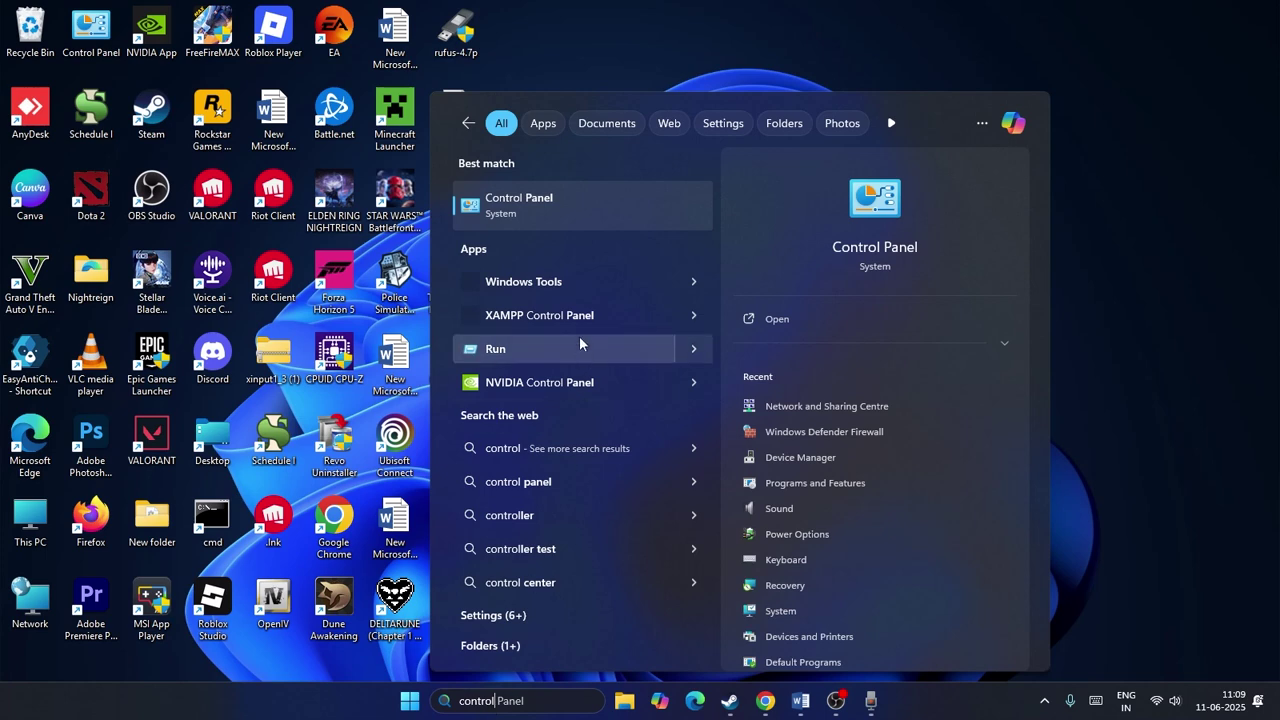
left_click(593, 206)
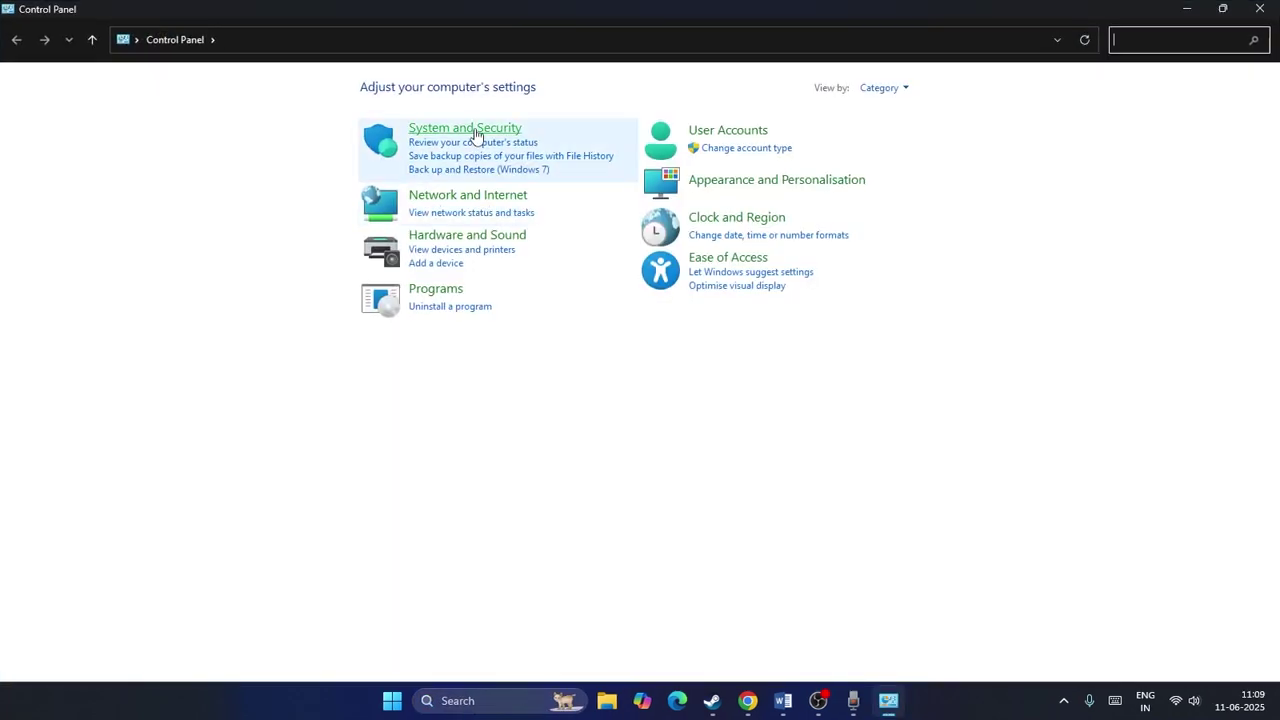
left_click(474, 132)
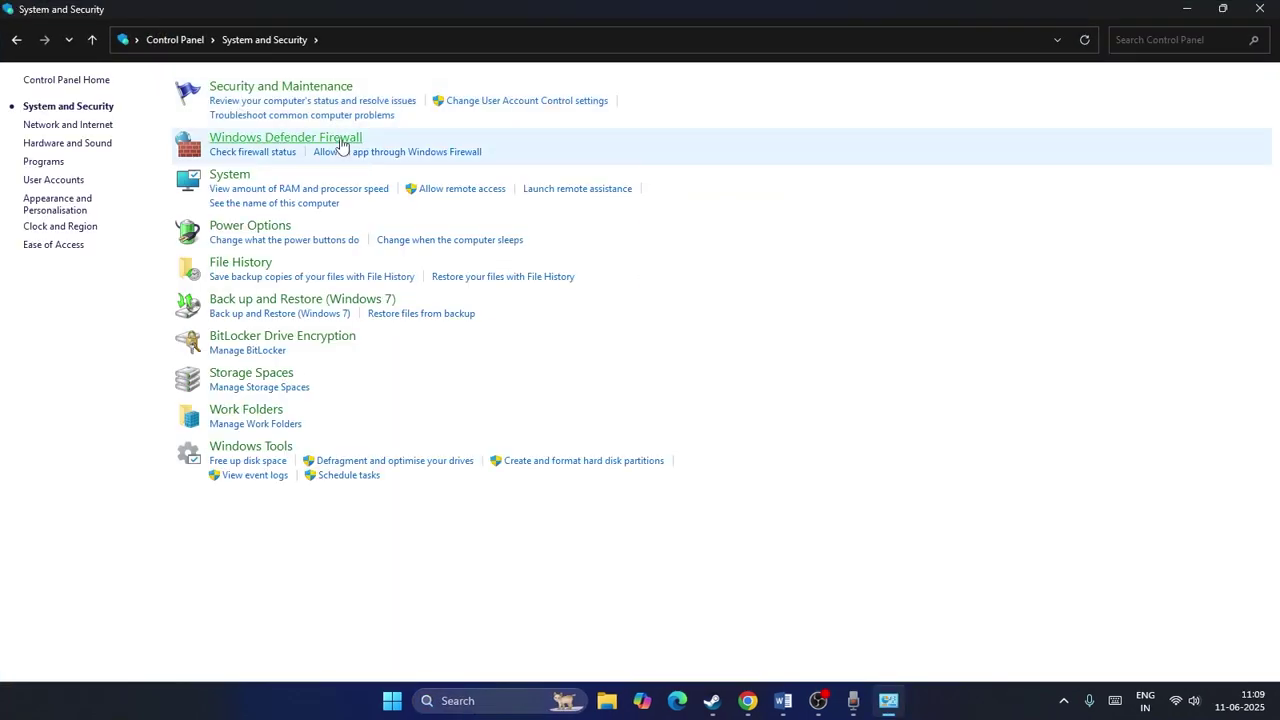
left_click(240, 140)
left_click(68, 126)
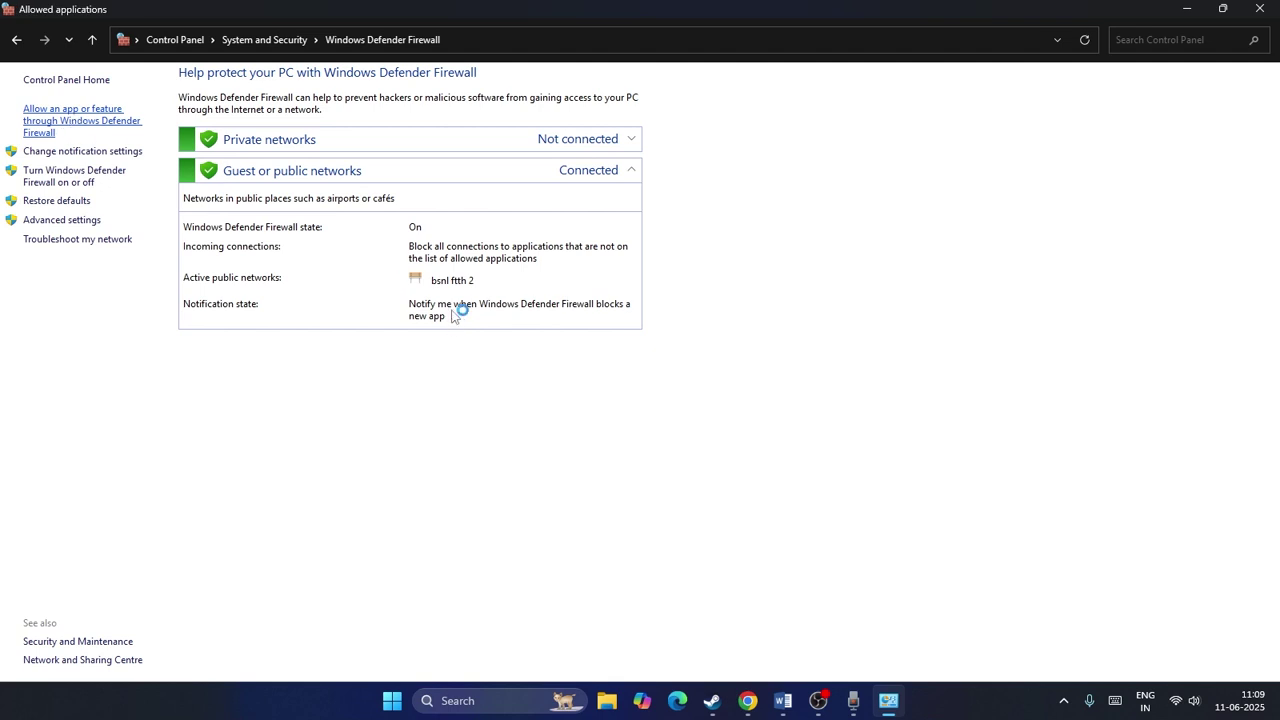
scroll(528, 297, "down", 10)
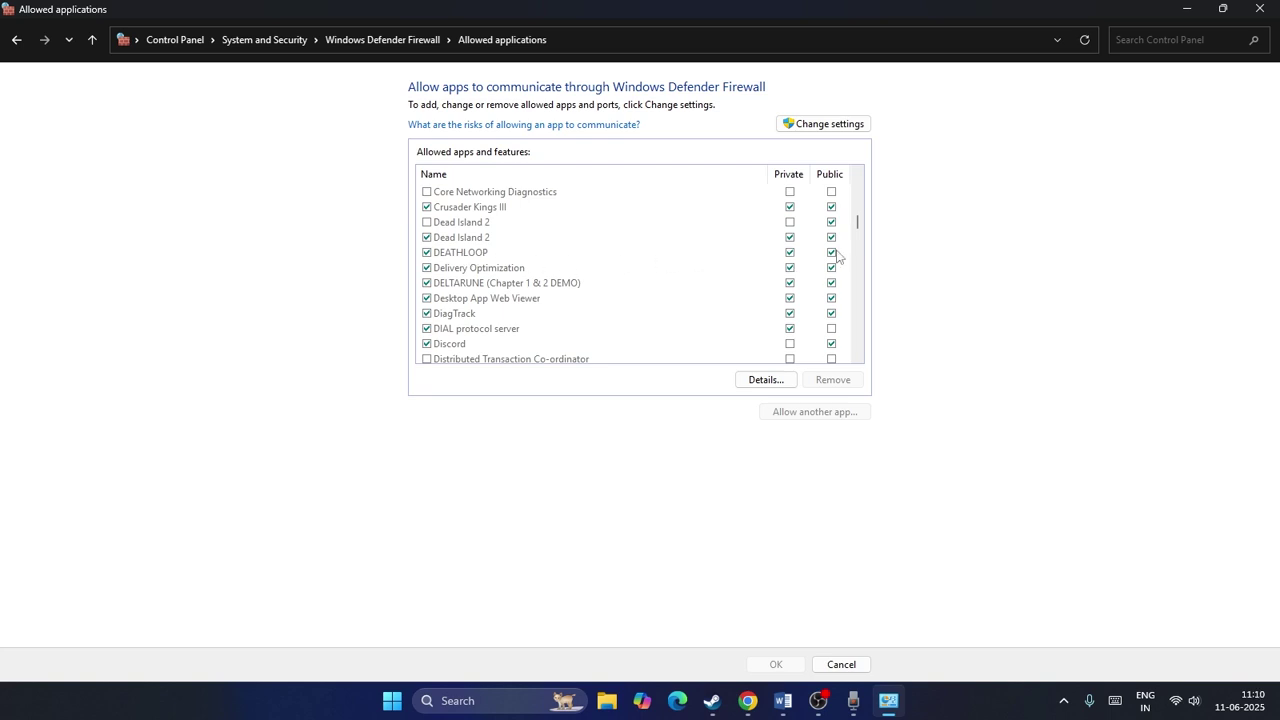
left_click(1259, 9)
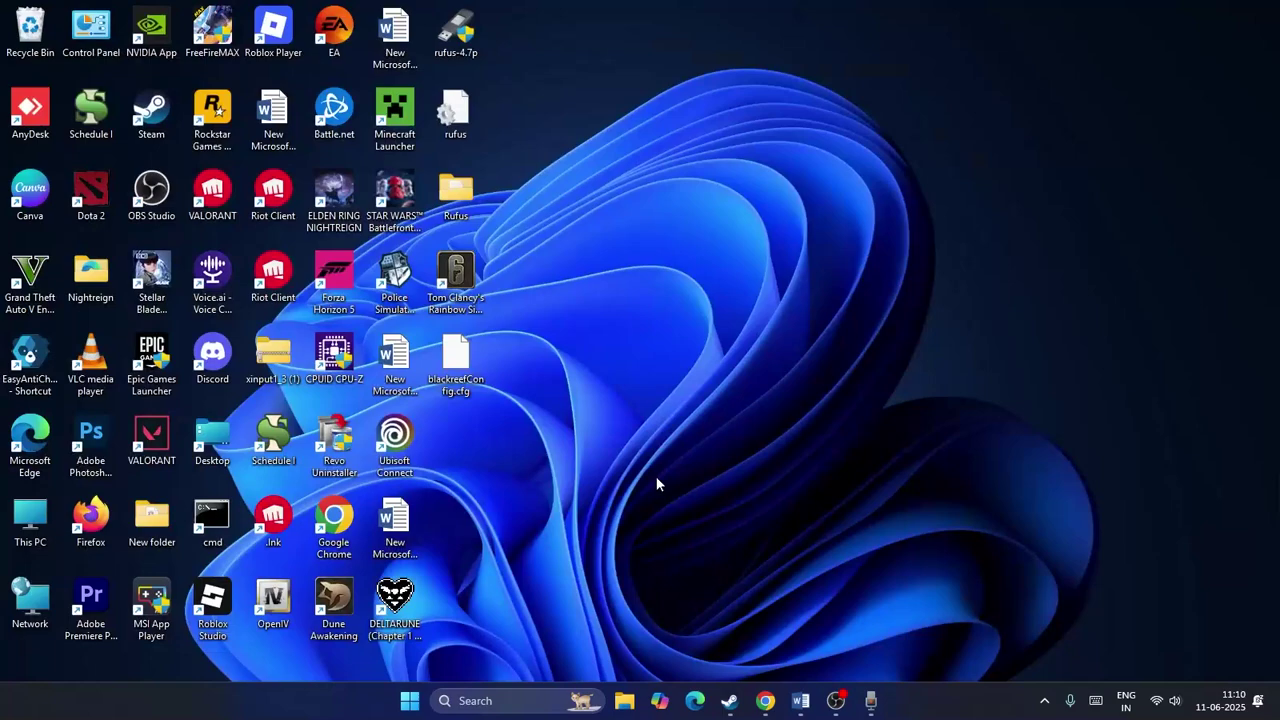
Highlight the Step 8 clean-installation note in Word, then minimize it
left_click(800, 703)
scroll(600, 286, "down", 4)
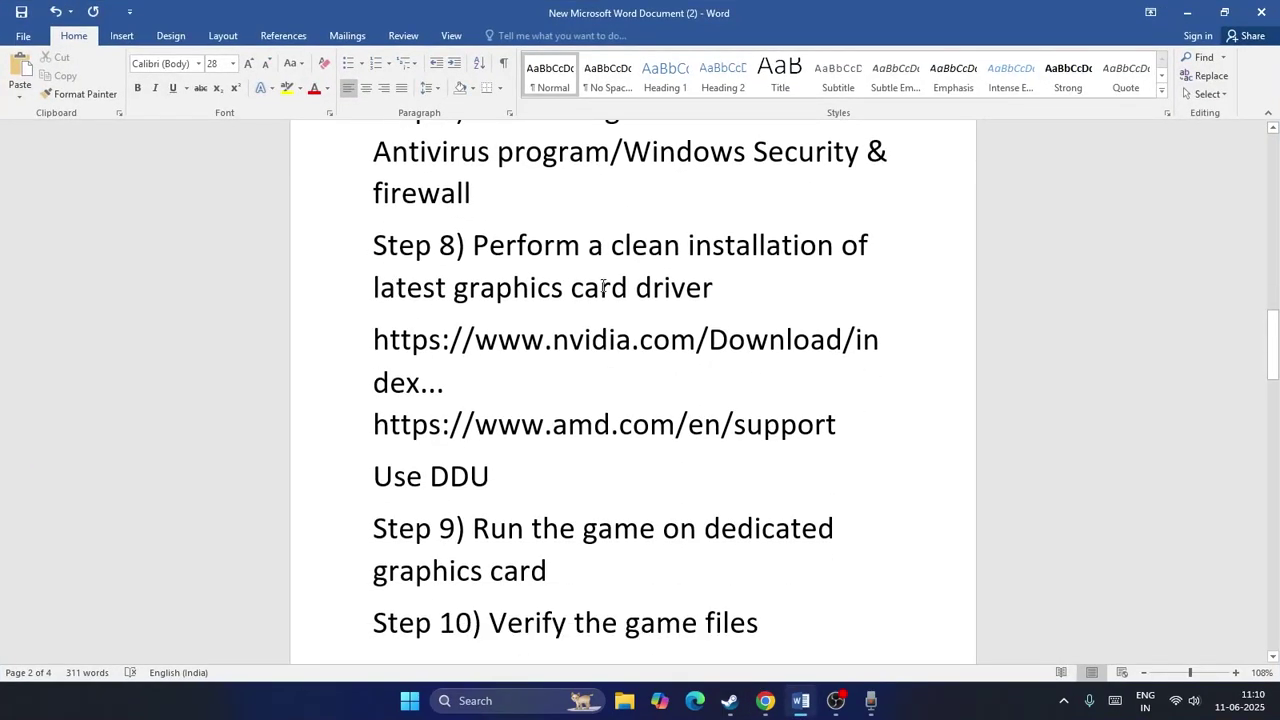
left_click_drag(478, 243, 751, 311)
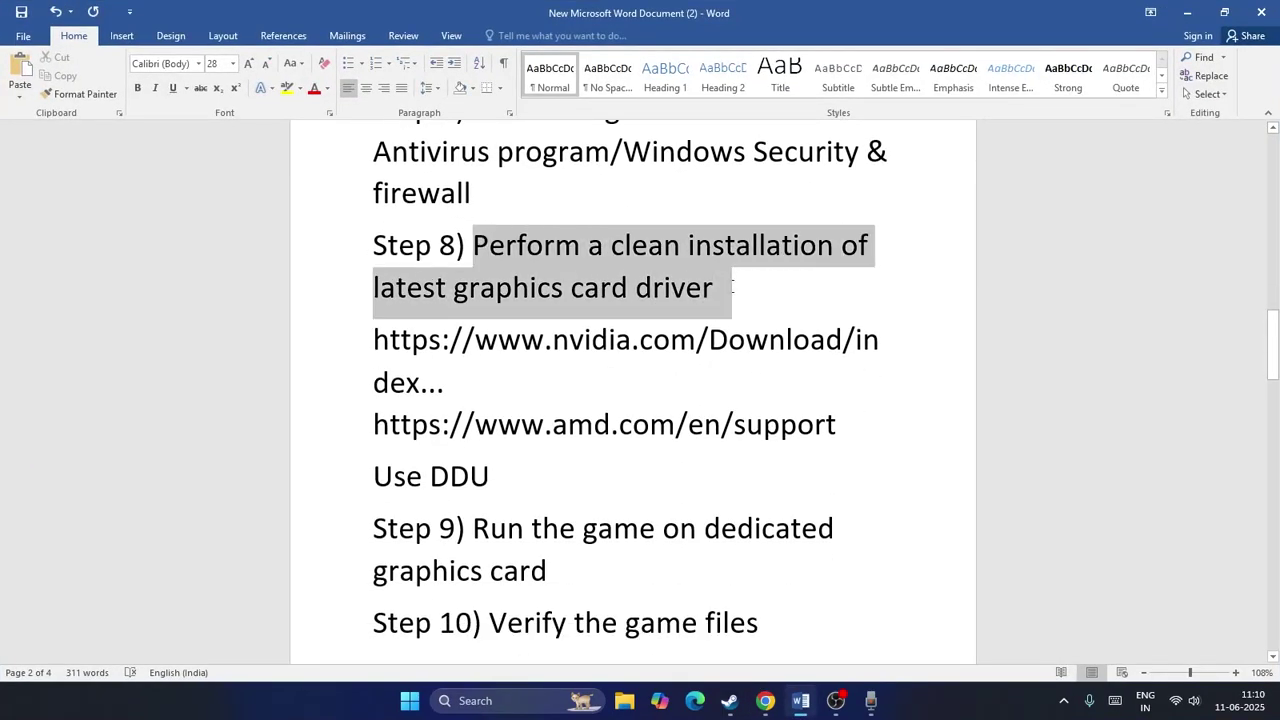
left_click(751, 311)
left_click(1187, 12)
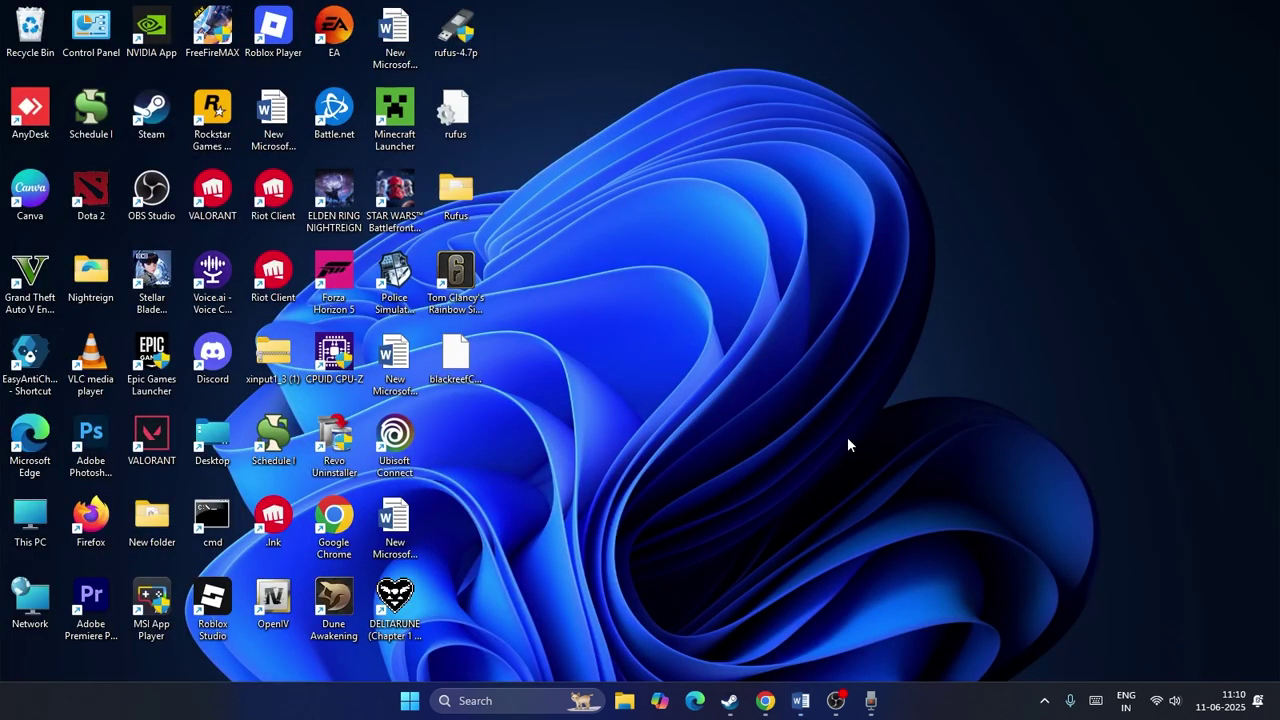
Go to the NVIDIA drivers page in Chrome and accept its cookie notice
left_click(765, 700)
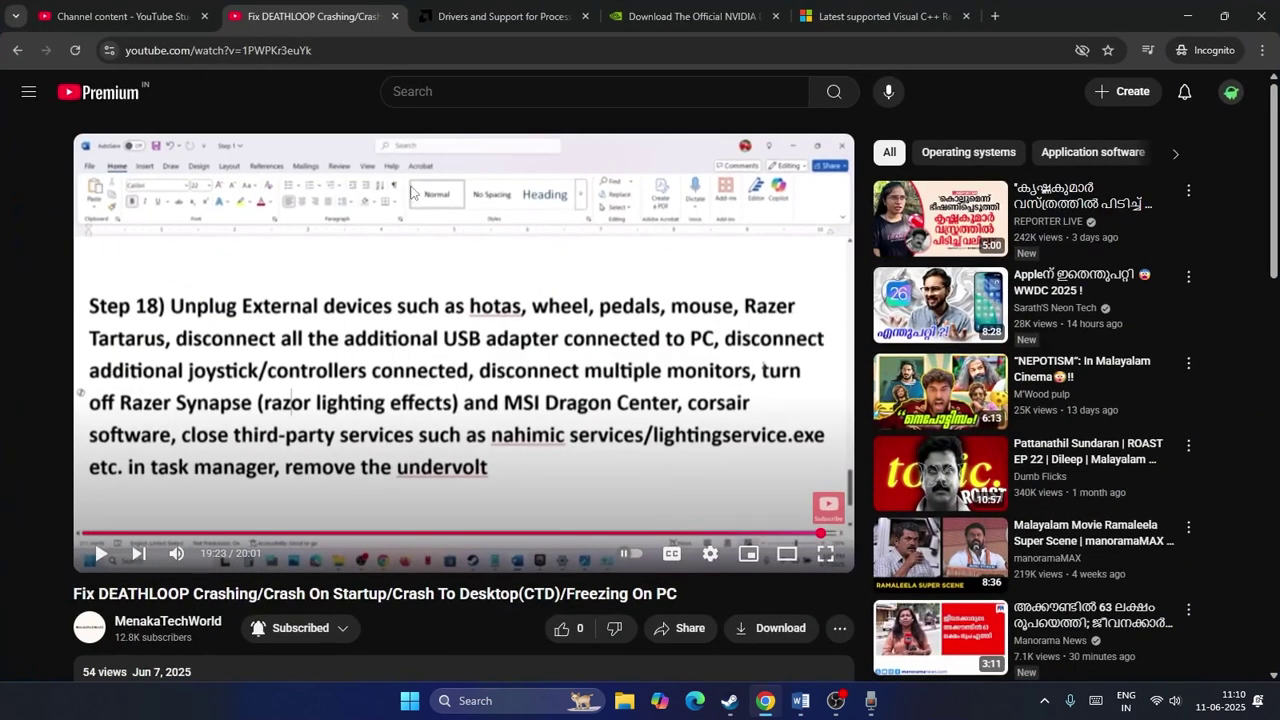
left_click(466, 14)
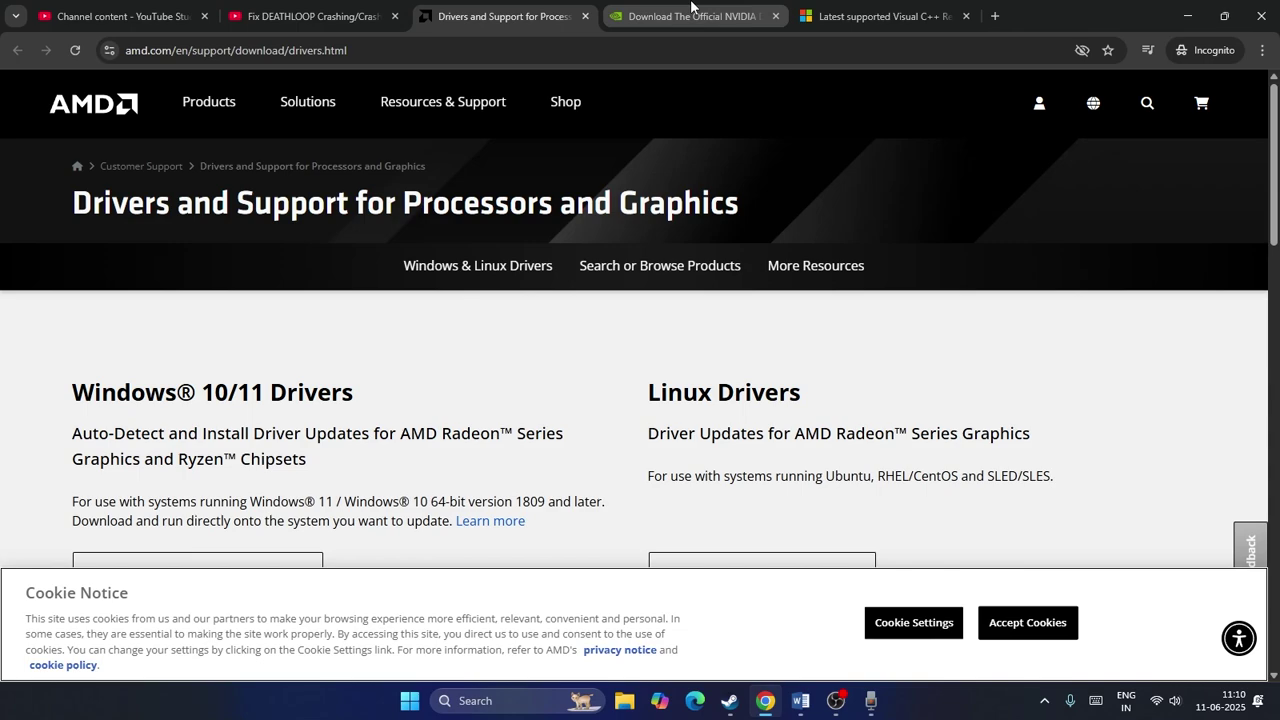
left_click(690, 14)
left_click(823, 335)
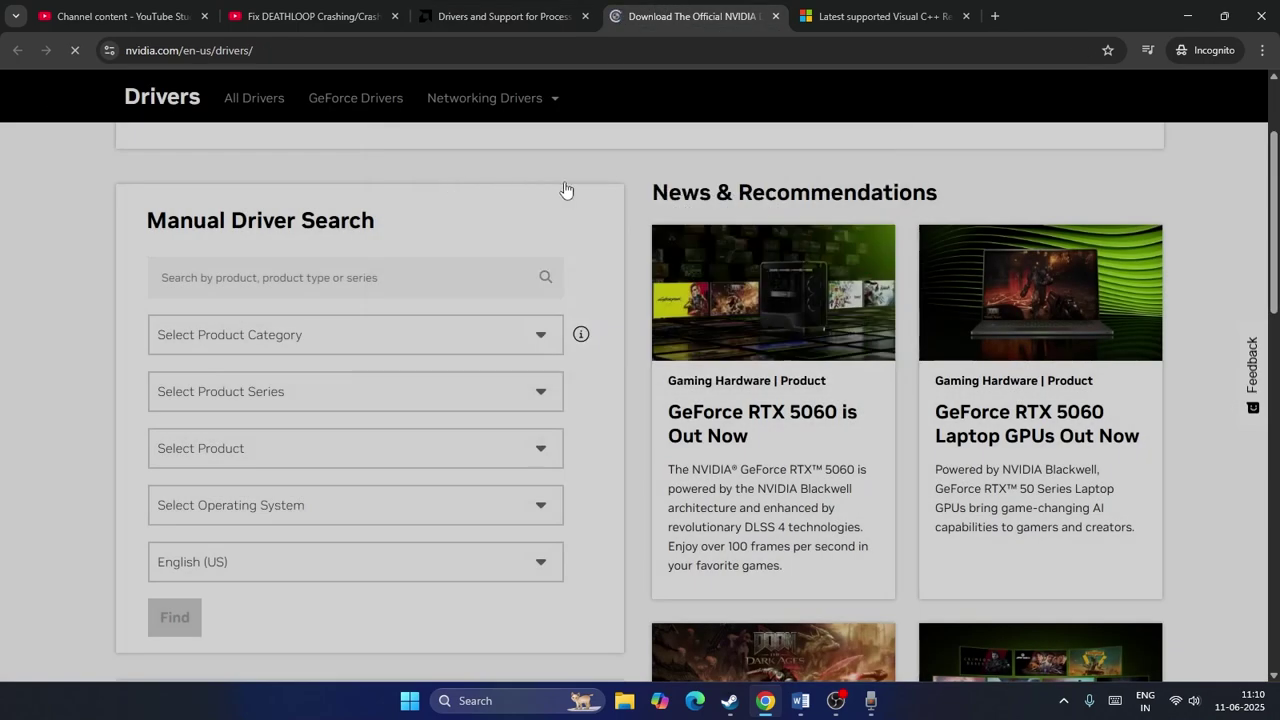
scroll(575, 135, "down", 3)
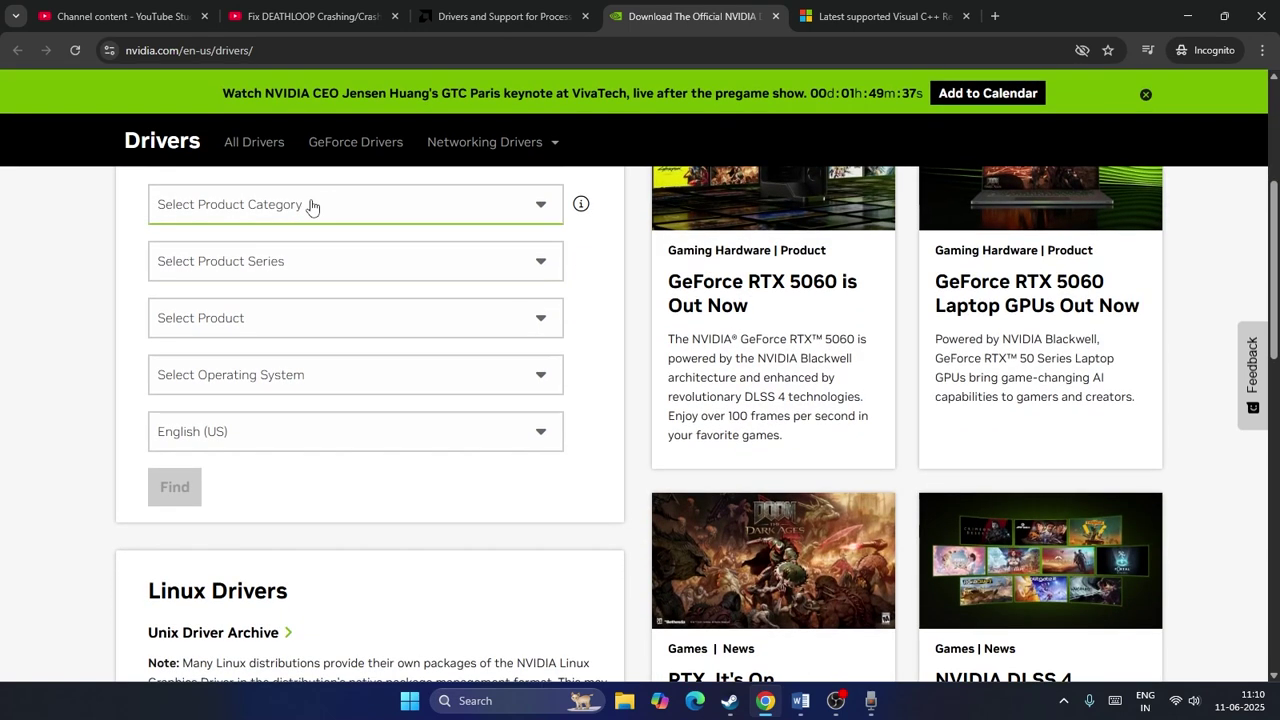
Search NVIDIA drivers for a GeForce product on Windows 11
left_click(311, 203)
left_click(314, 210)
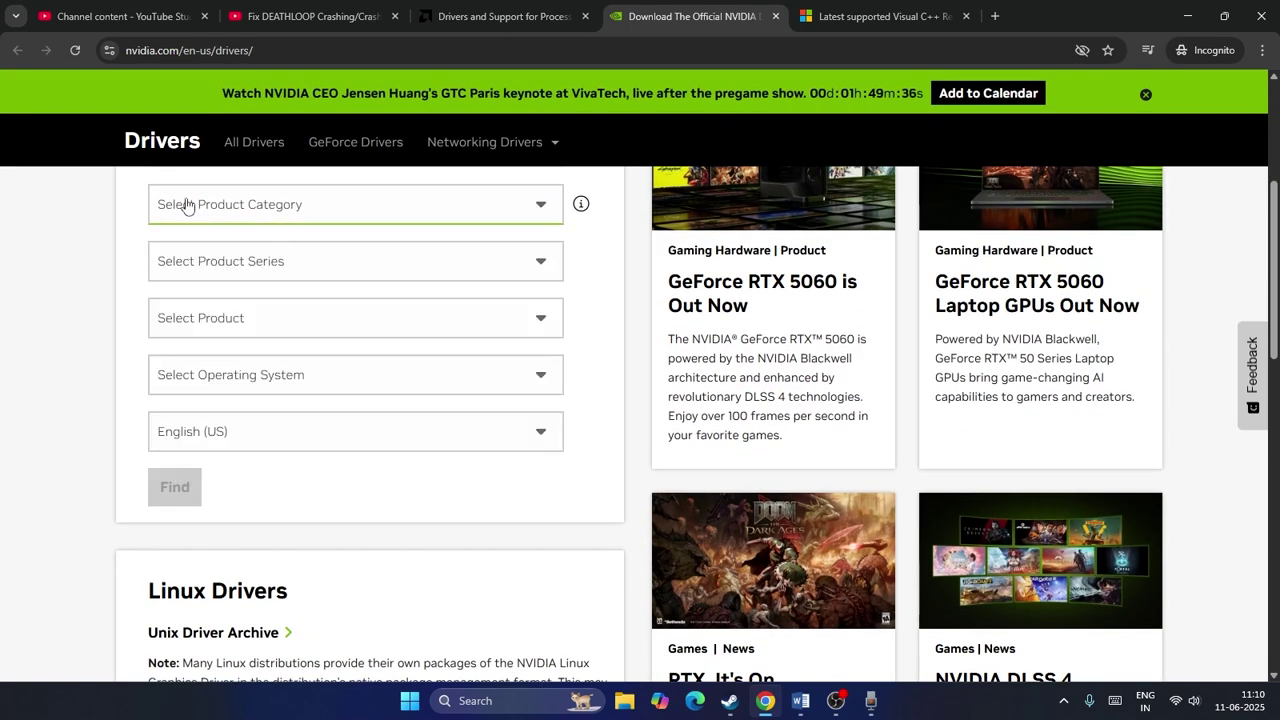
left_click(291, 204)
left_click(278, 258)
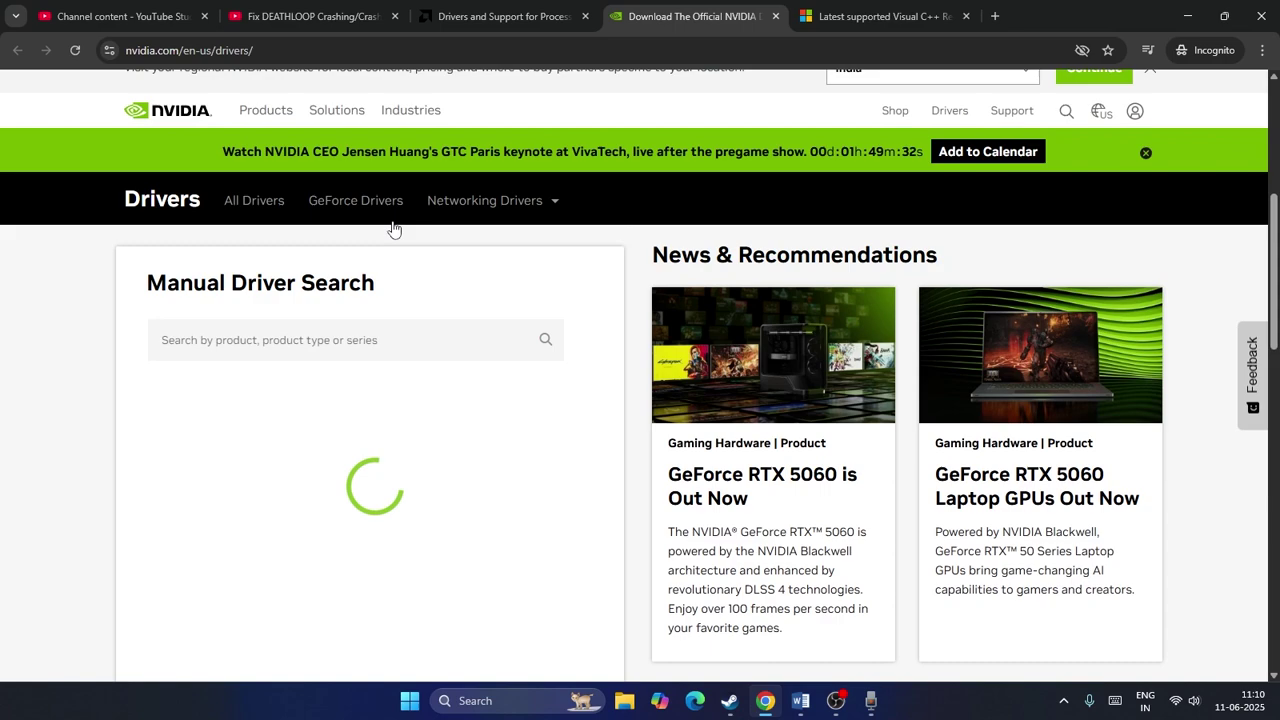
mouse_move(505, 232)
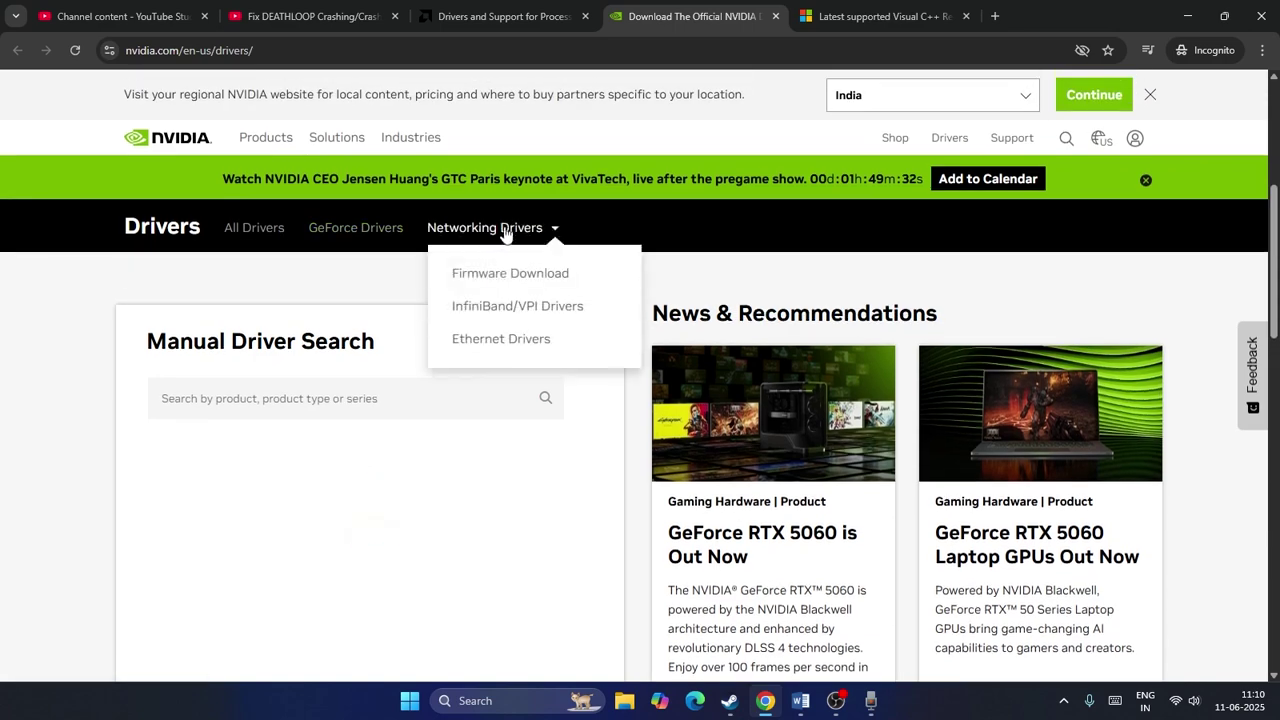
scroll(383, 240, "down", 3)
left_click(297, 329)
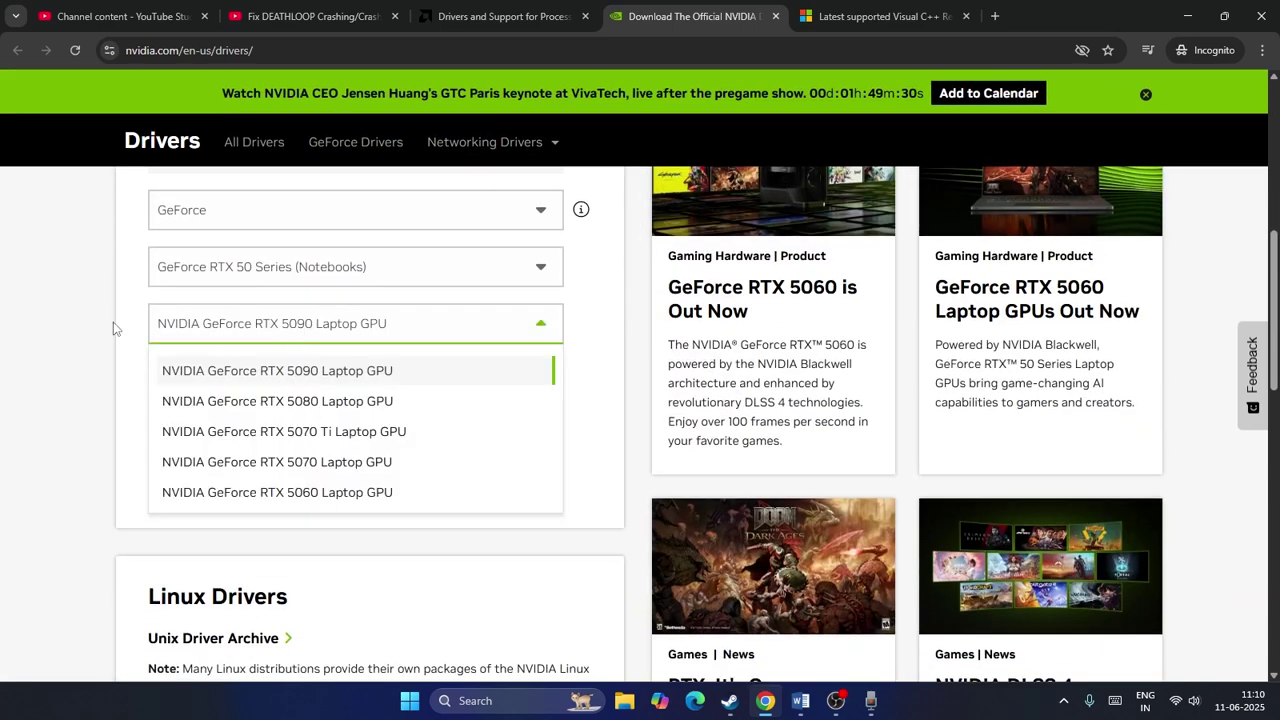
left_click(113, 329)
left_click(212, 380)
left_click(226, 459)
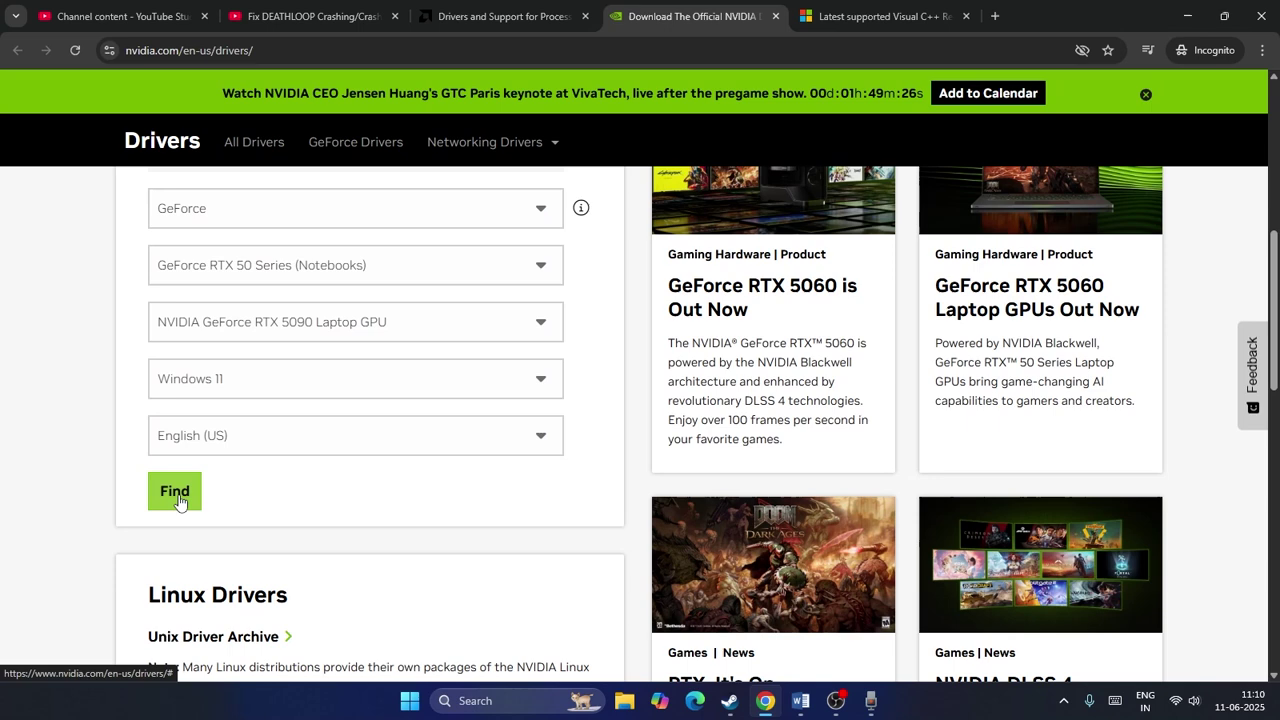
left_click(176, 500)
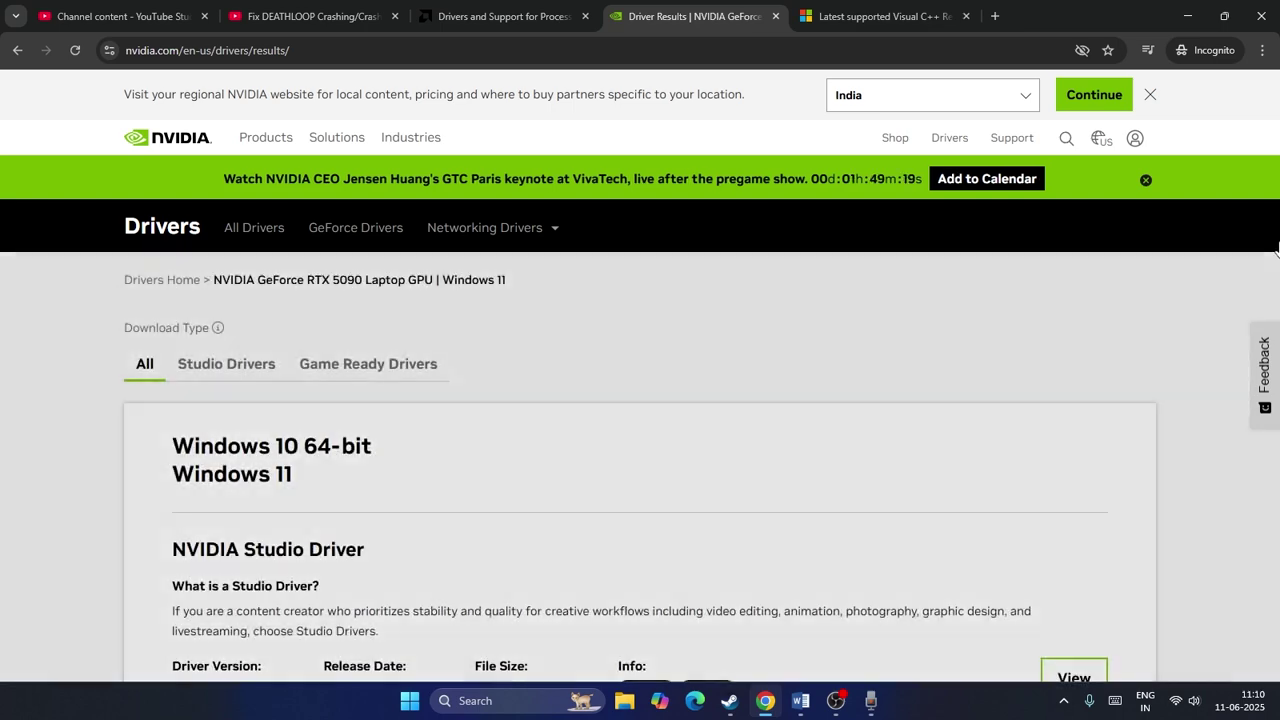
Note the 576.52 Studio driver's release date, then switch to the AMD drivers page
scroll(934, 314, "down", 4)
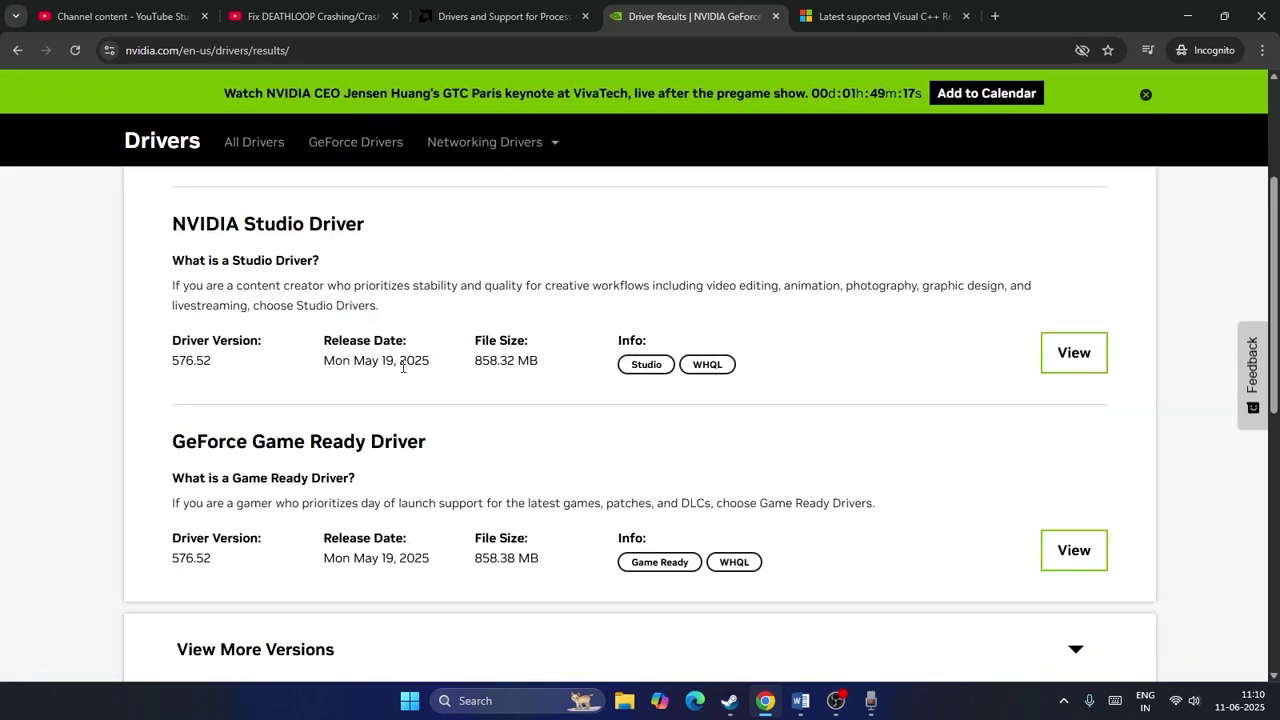
left_click_drag(383, 361, 396, 362)
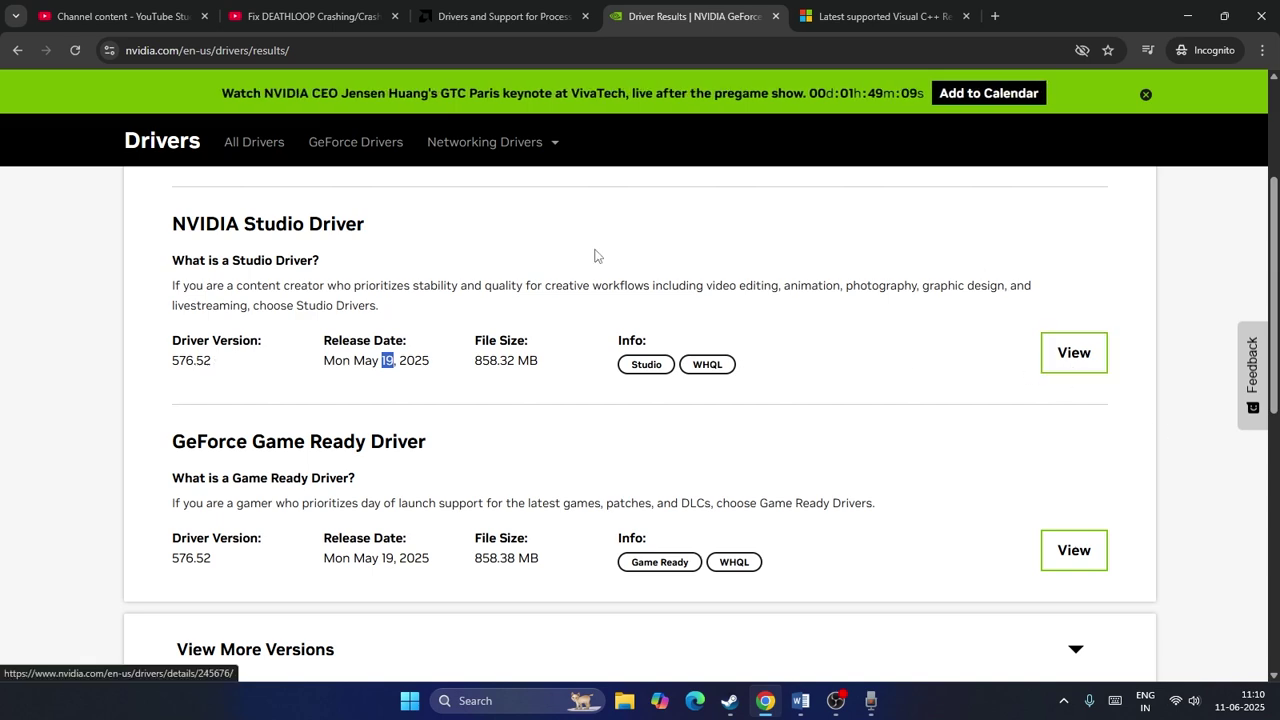
left_click(528, 20)
scroll(534, 371, "down", 3)
Open drivers for Graphics > Radeon RX > RX 5000 Series > AMD Radeon RX 5700, then return to Word
scroll(404, 305, "down", 3)
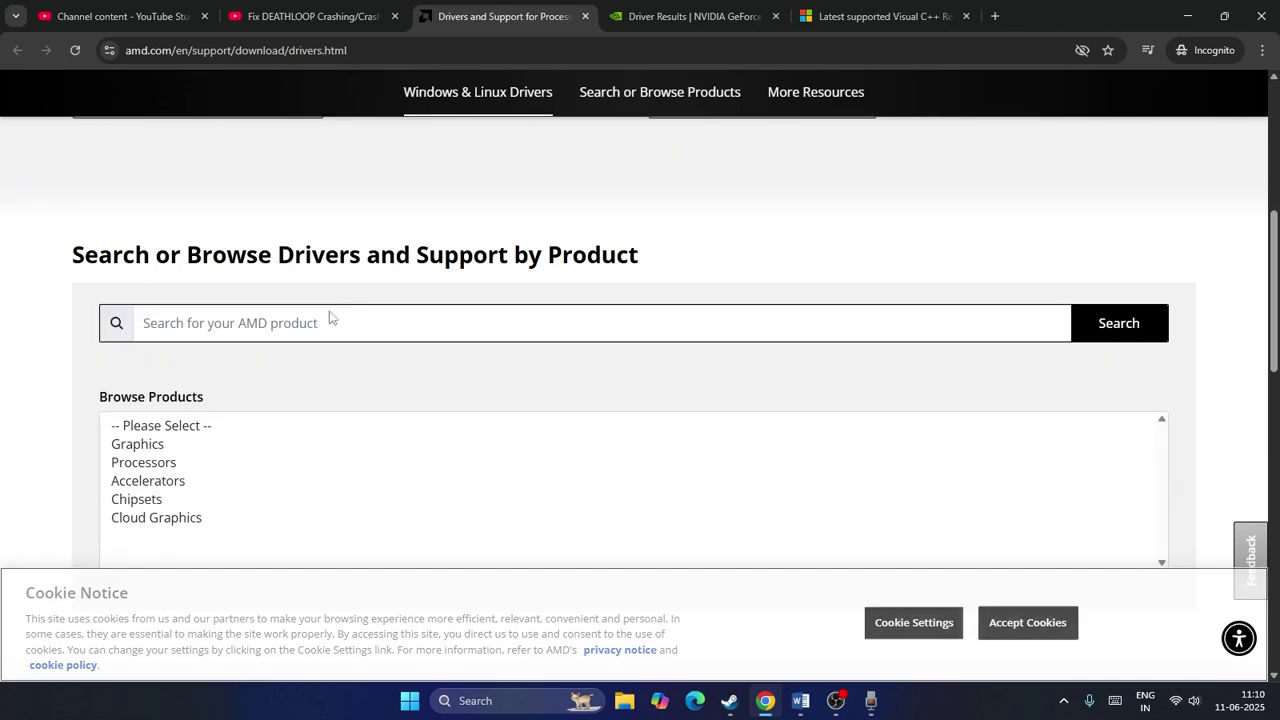
left_click(155, 442)
left_click(167, 520)
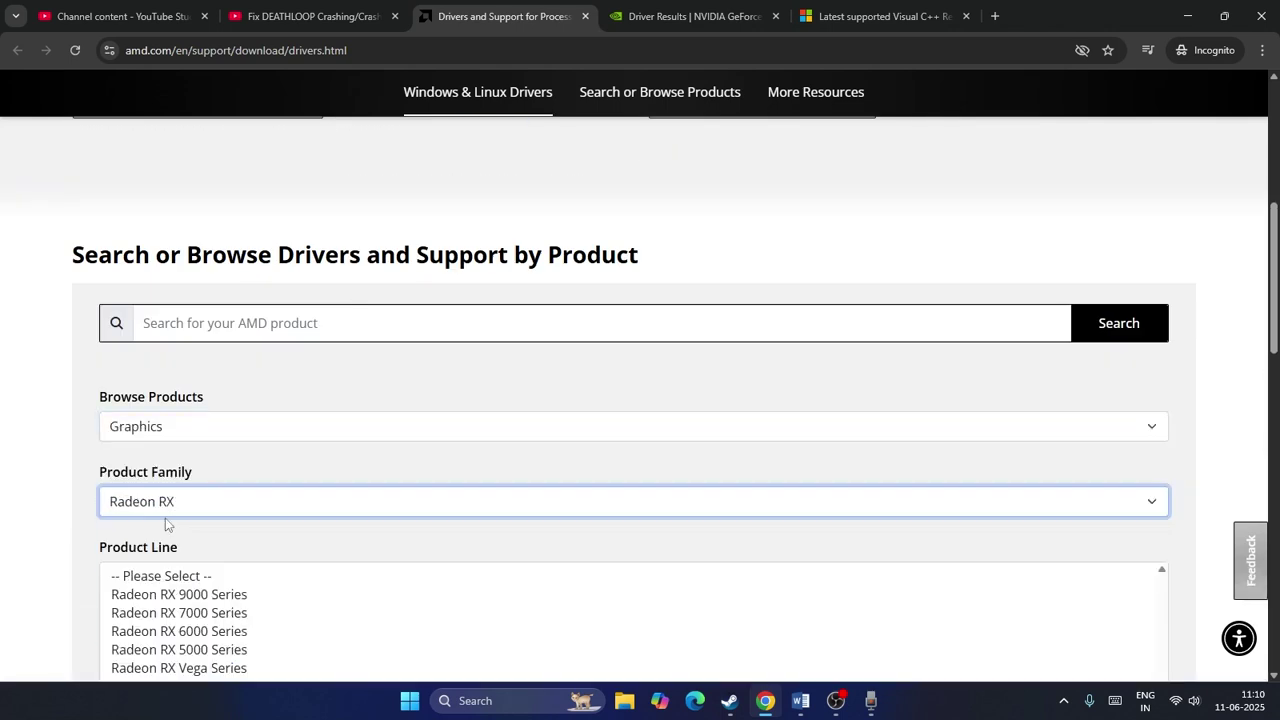
left_click(205, 650)
scroll(354, 331, "down", 3)
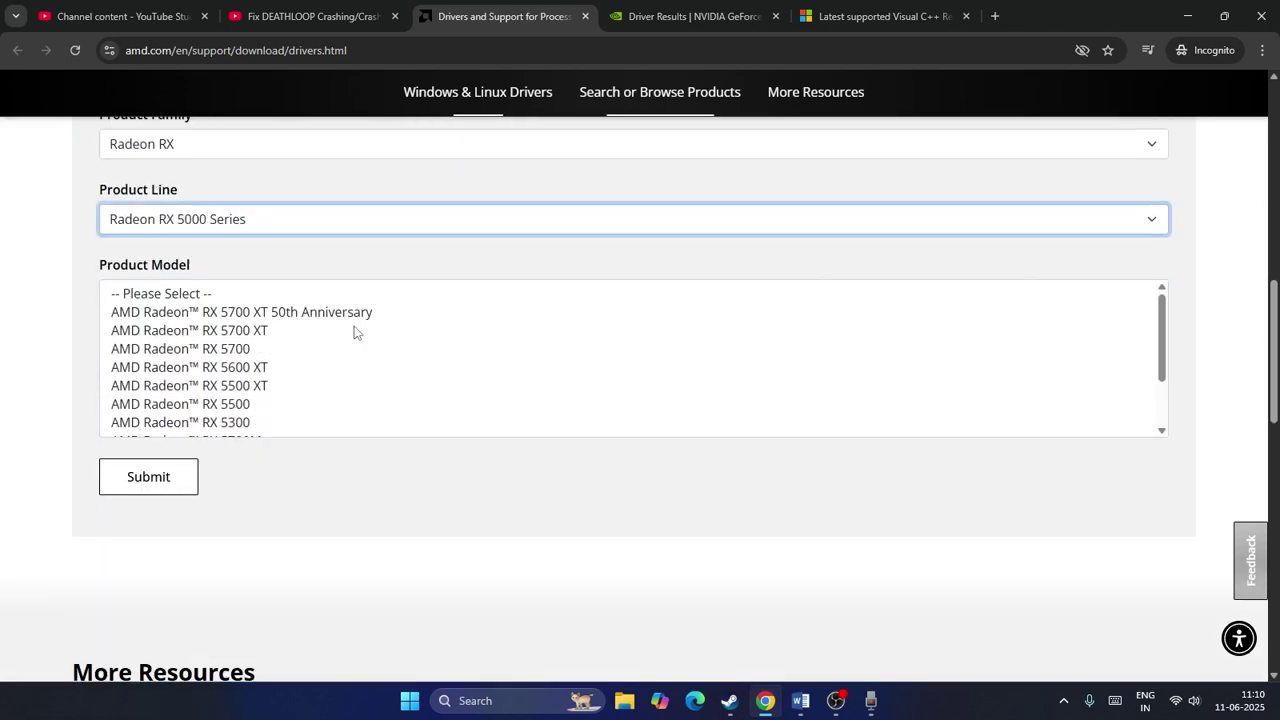
left_click(245, 352)
left_click(189, 346)
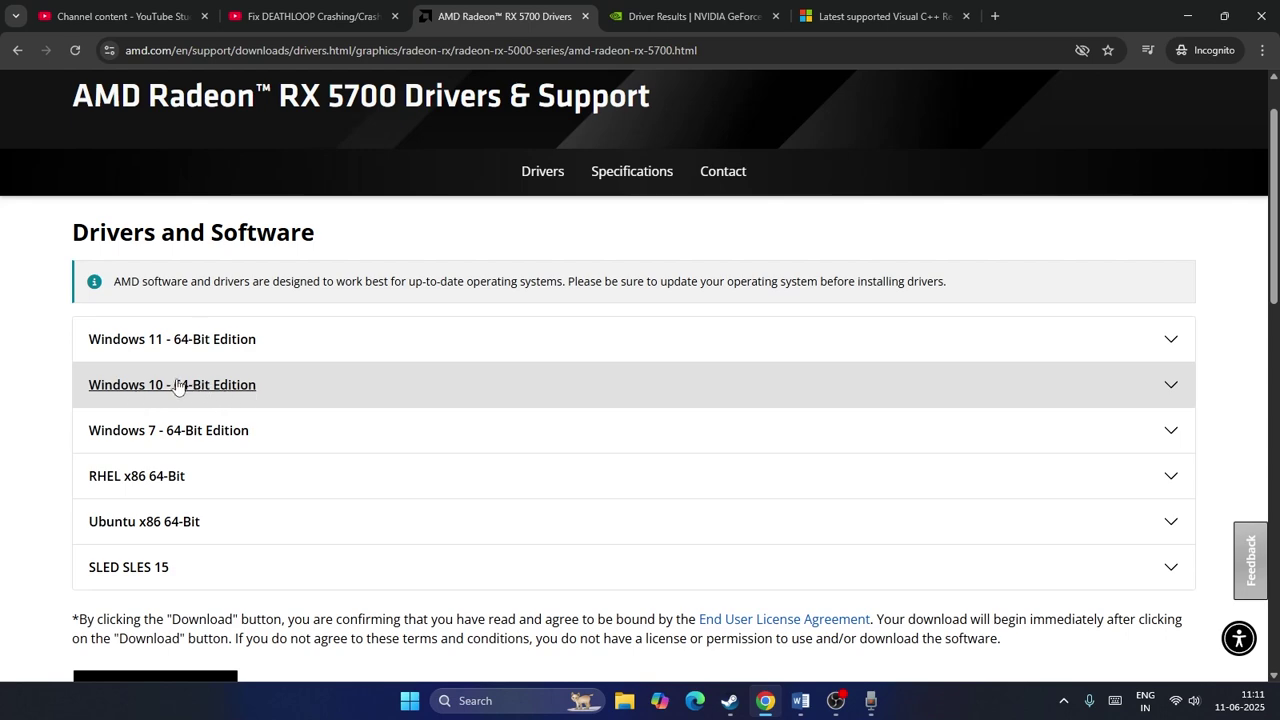
left_click(800, 700)
scroll(697, 338, "down", 3)
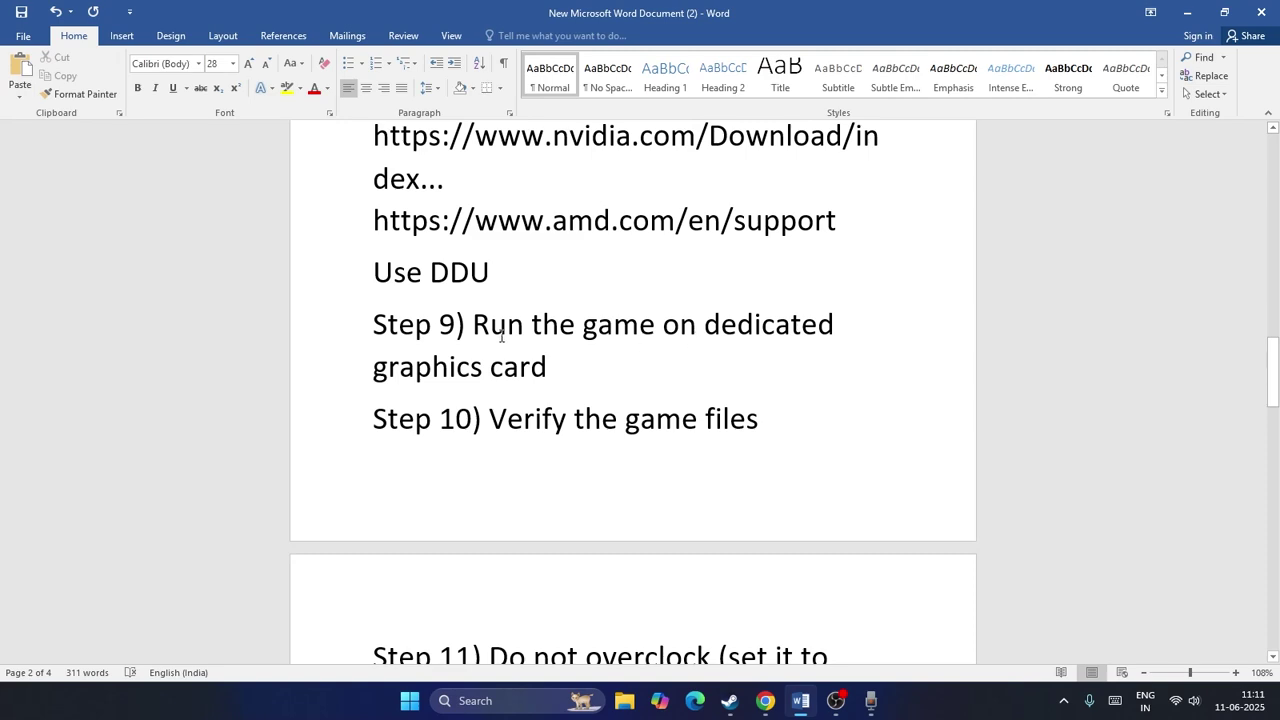
Open Graphics settings and inspect DEATHLOOP's existing GPU preference entry
left_click(515, 700)
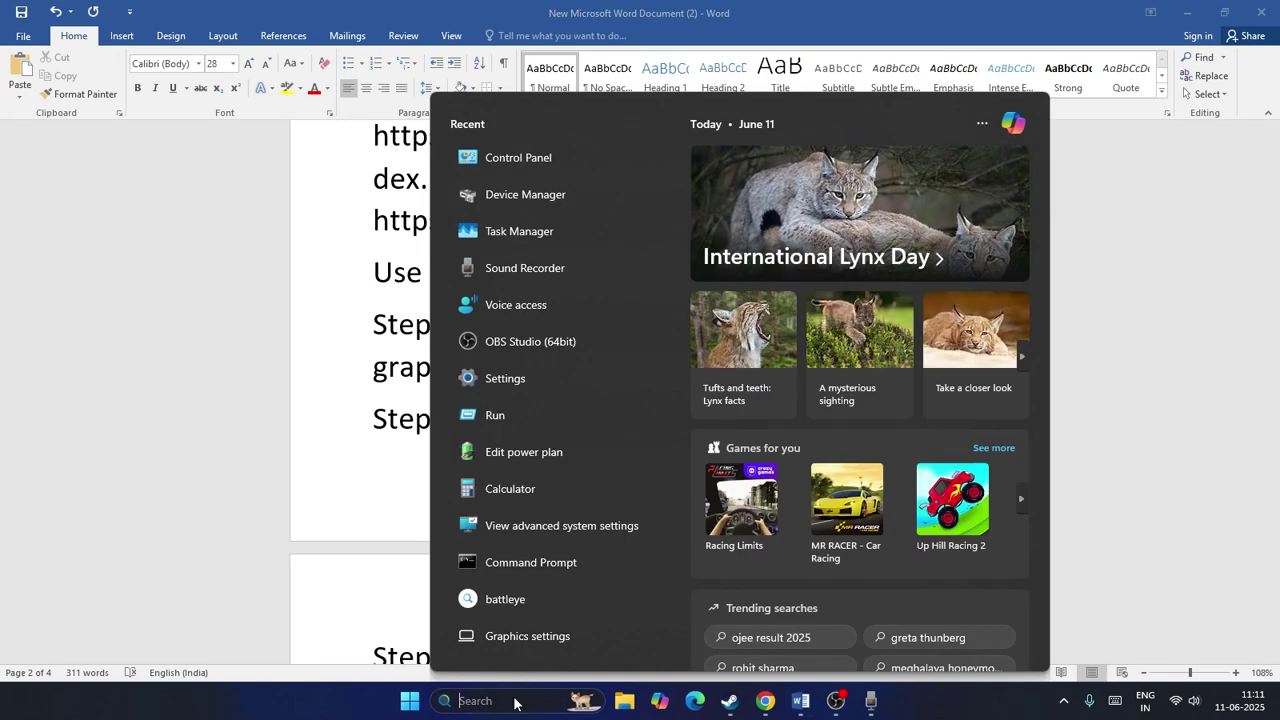
type("graphics")
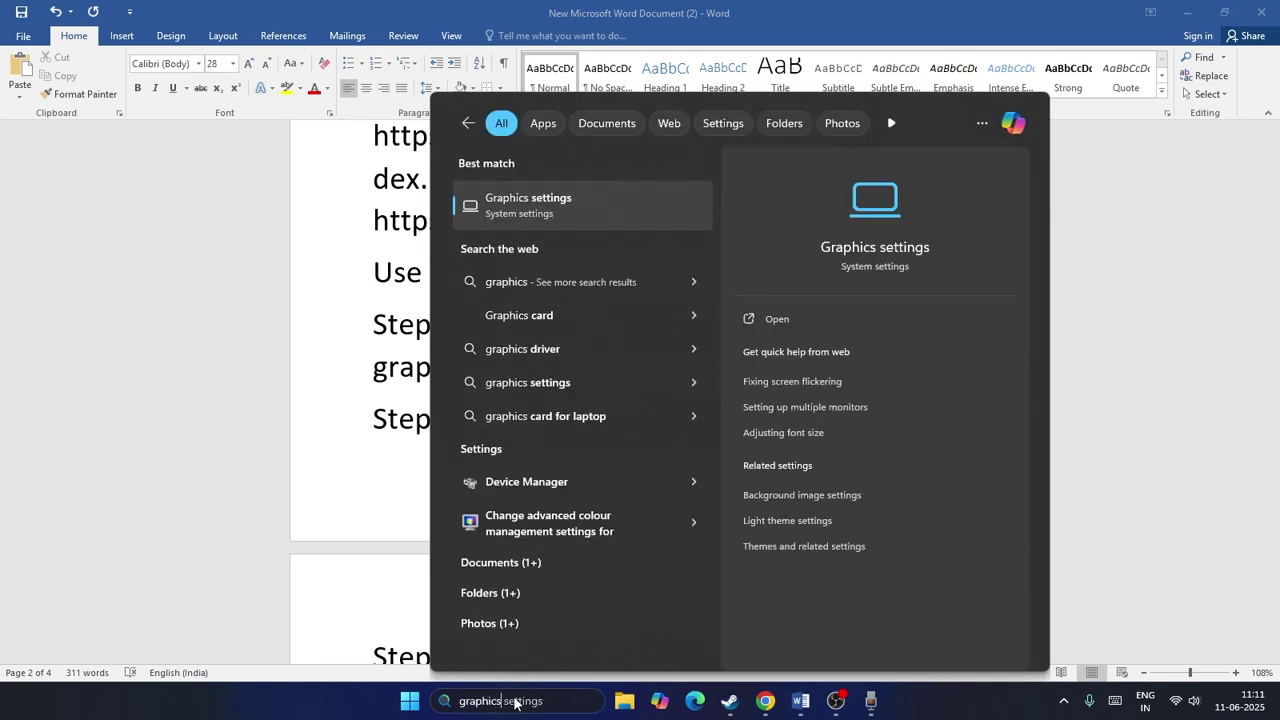
left_click(598, 205)
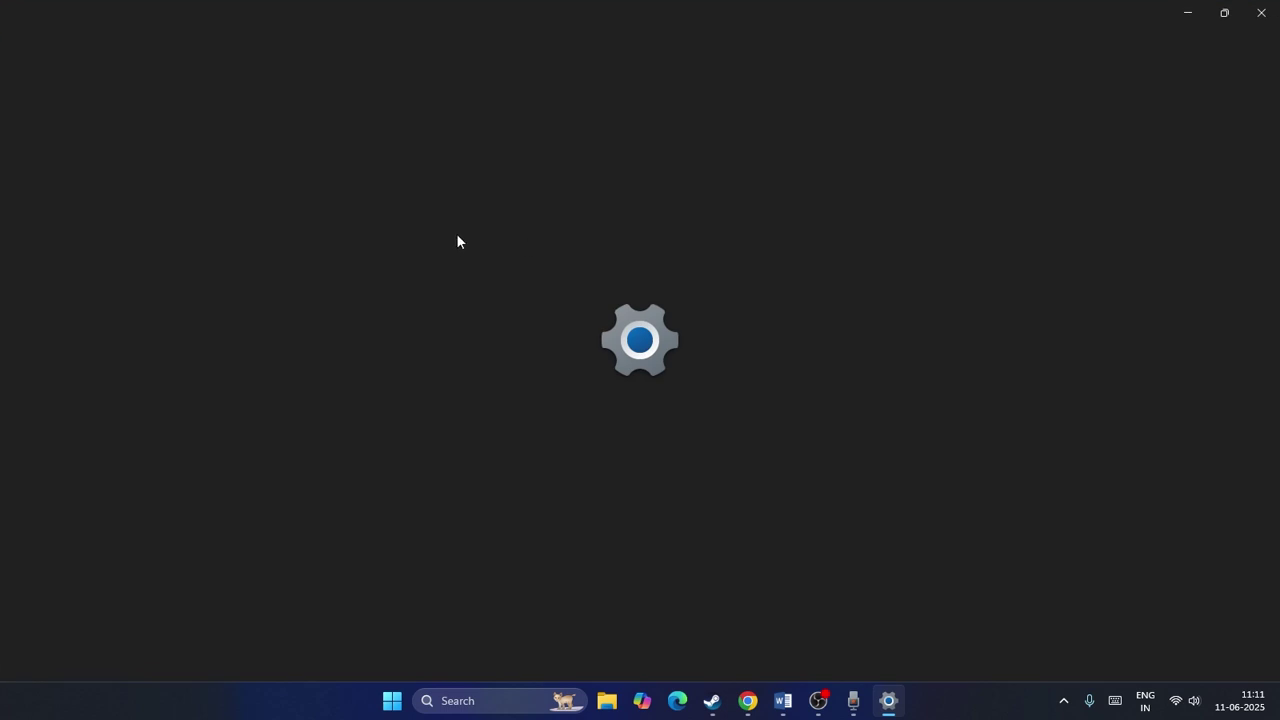
scroll(514, 334, "down", 3)
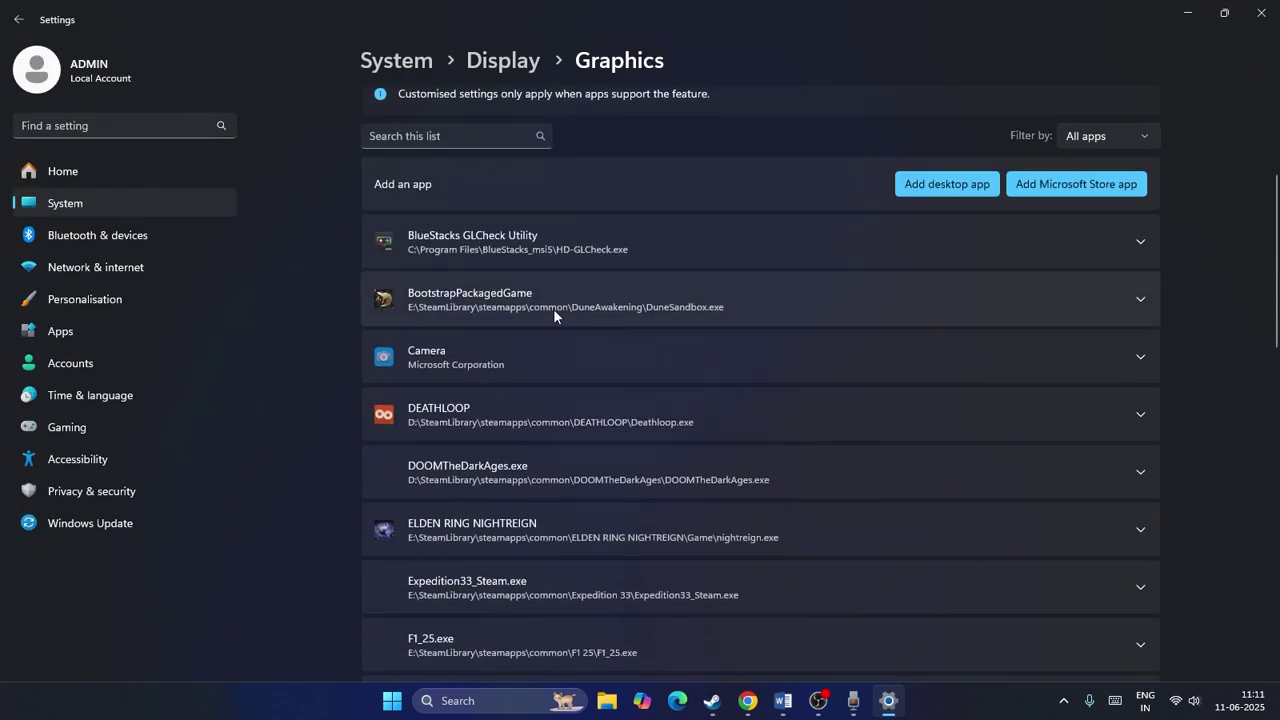
scroll(660, 363, "up", 2)
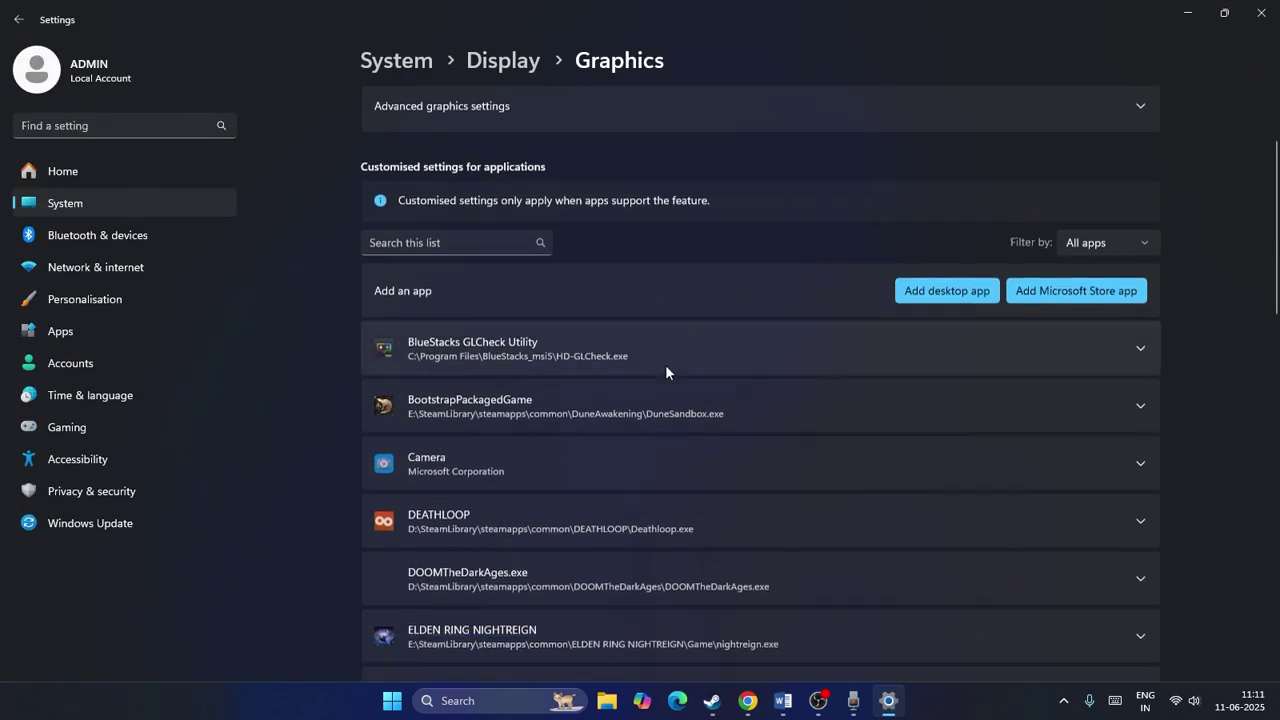
left_click(1140, 502)
scroll(802, 422, "down", 2)
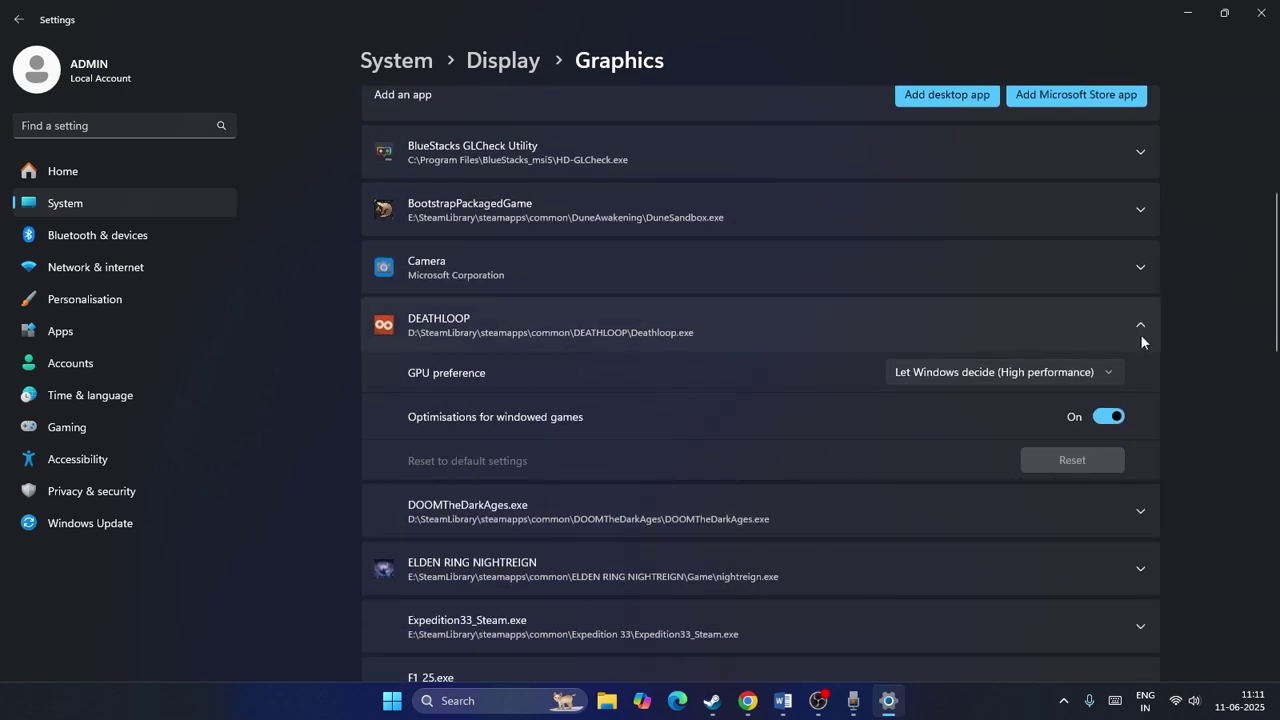
left_click(1140, 326)
left_click(597, 337)
left_click(1110, 372)
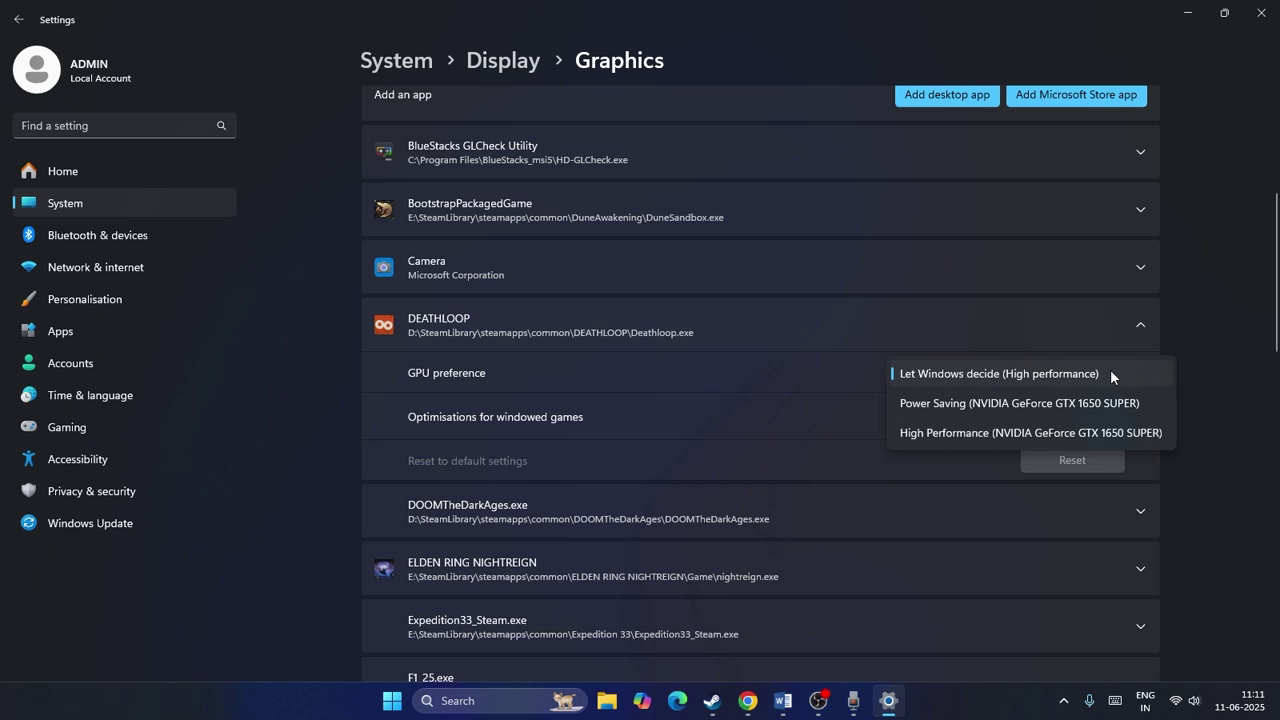
left_click(1228, 372)
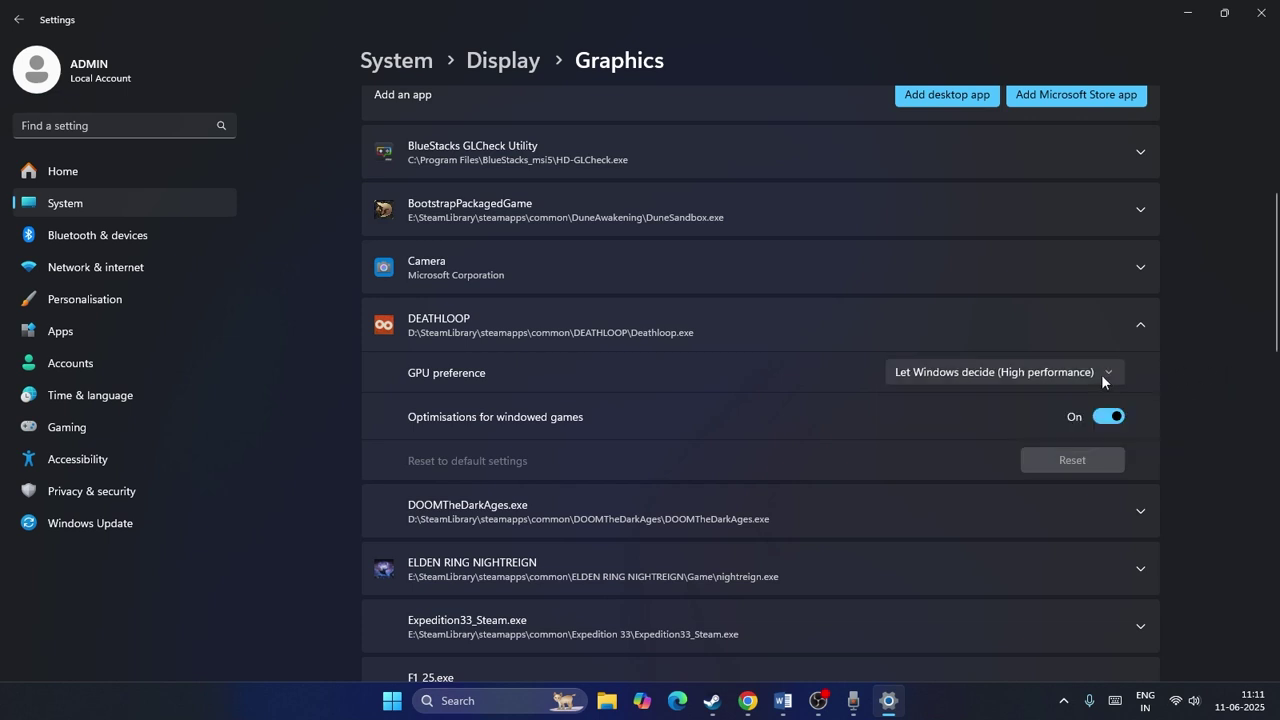
scroll(1101, 374, "up", 4)
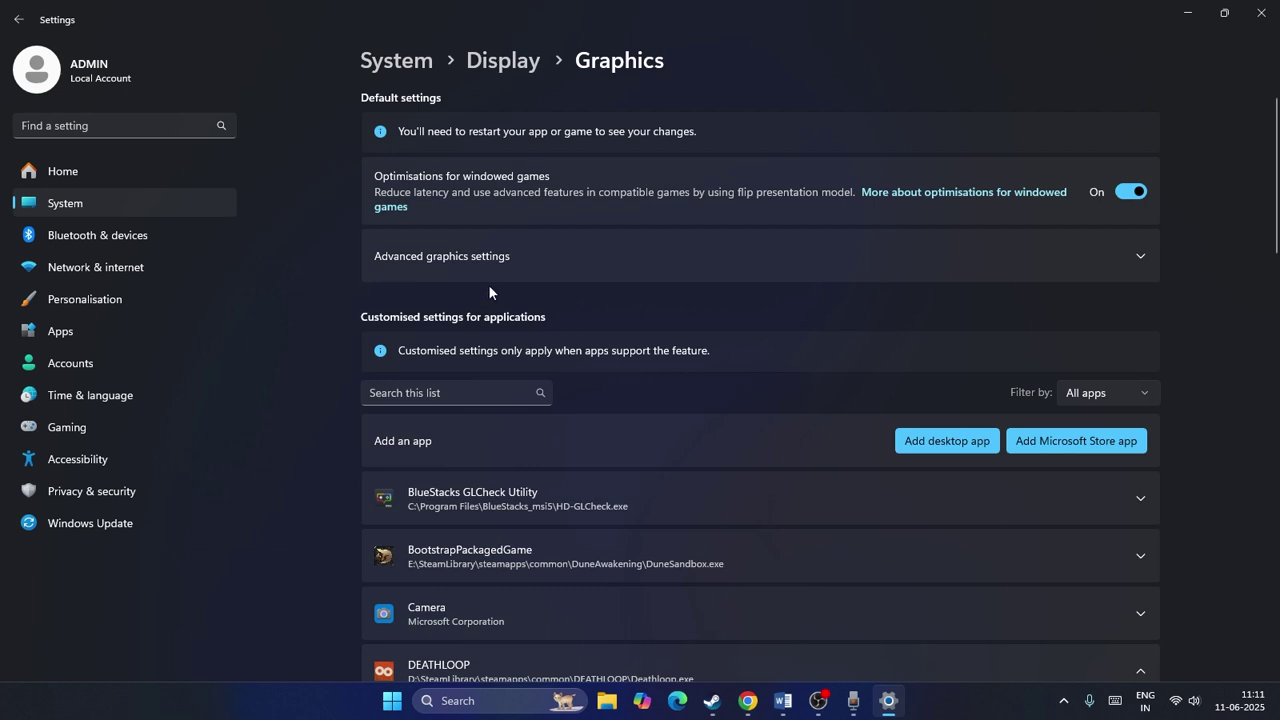
Add Deathloop.exe from D:\SteamLibrary\steamapps\common\DEATHLOOP as a graphics desktop app
left_click(938, 448)
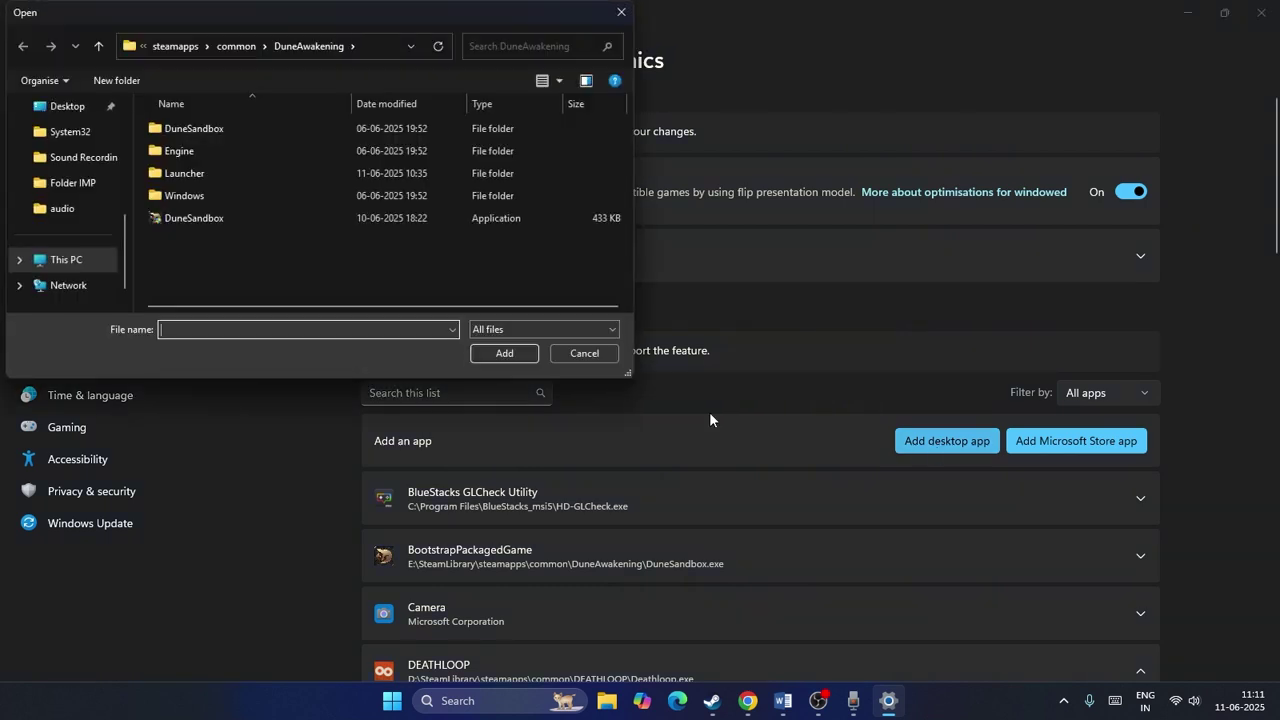
left_click(97, 262)
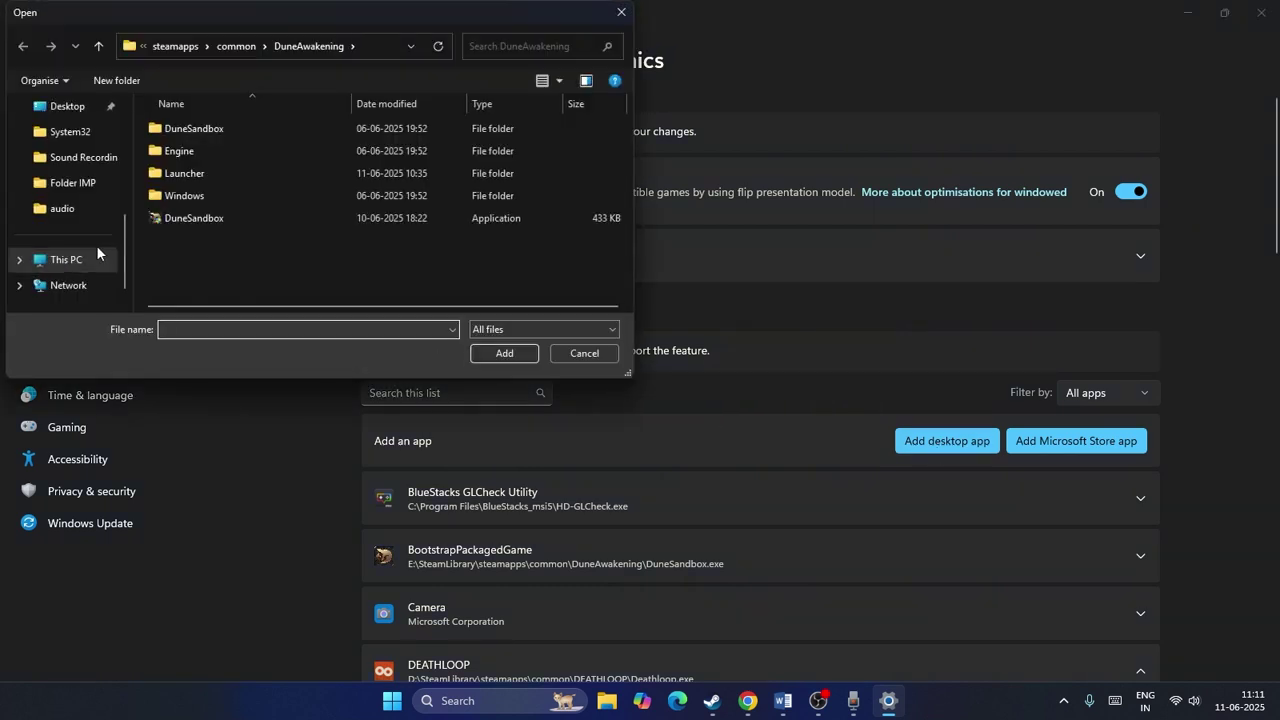
double_click(443, 132)
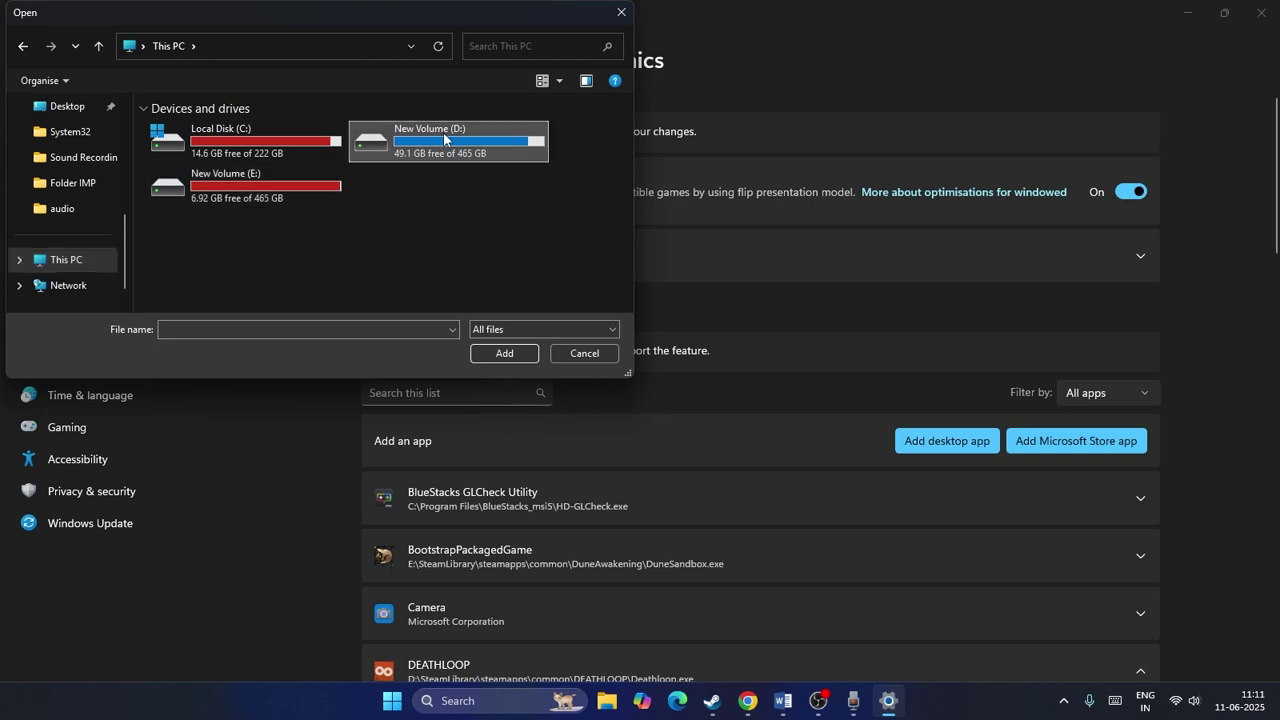
left_click(192, 245)
double_click(192, 242)
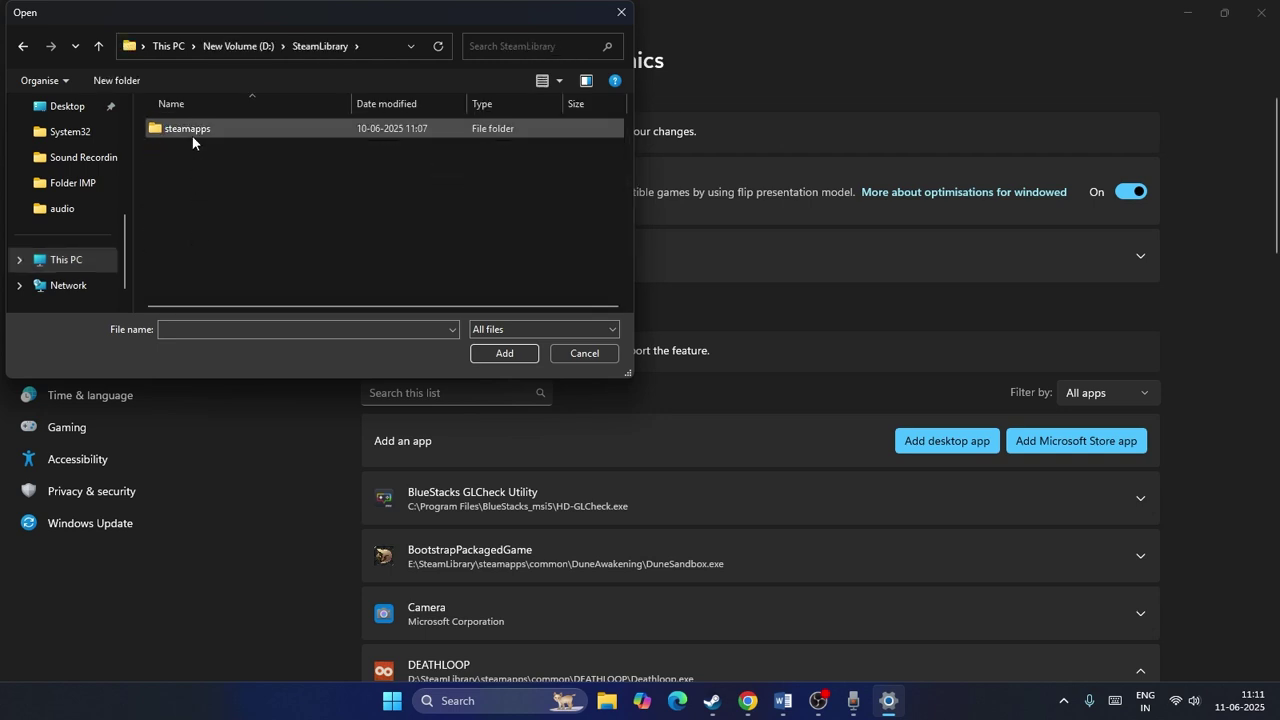
double_click(193, 131)
double_click(193, 130)
double_click(206, 152)
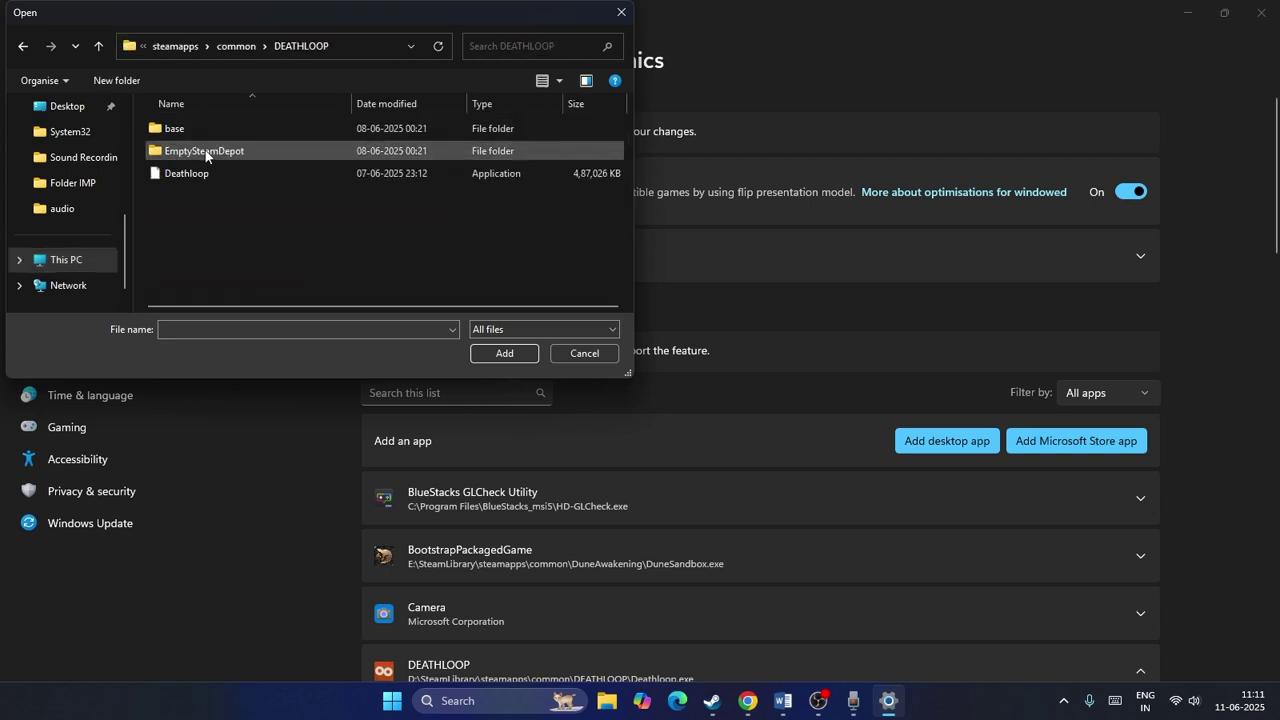
left_click(186, 173)
left_click(505, 354)
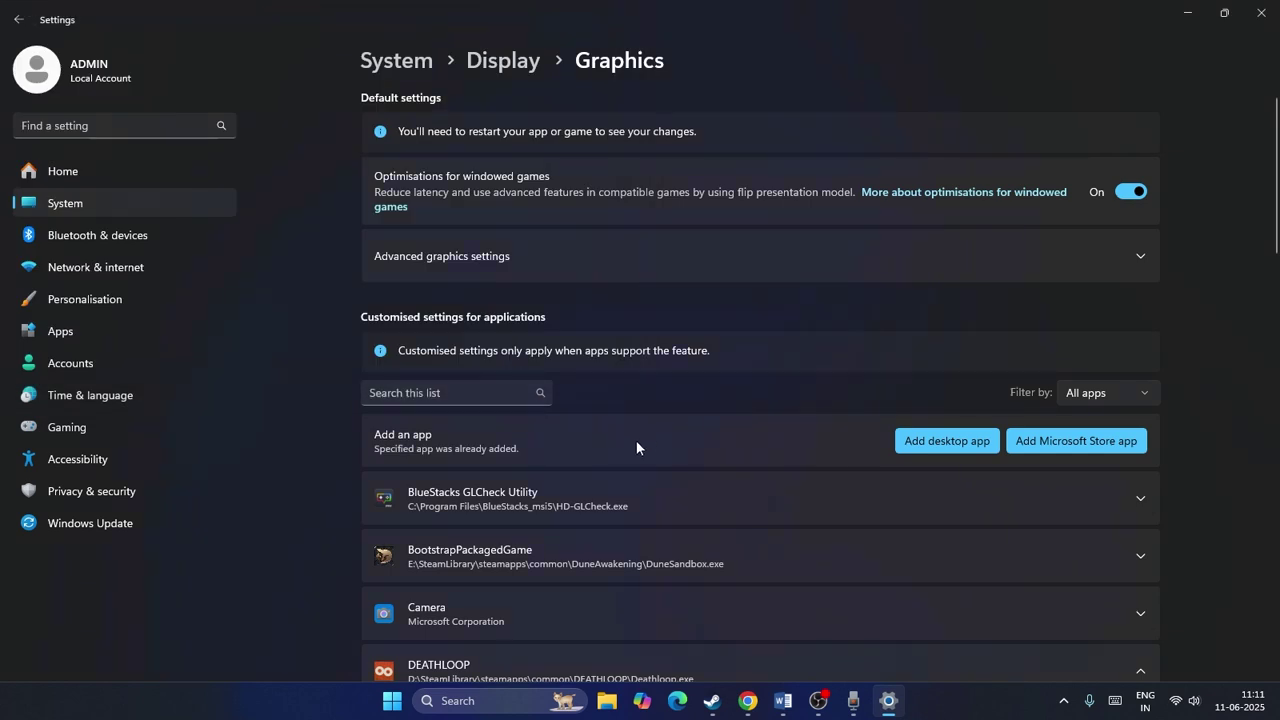
scroll(640, 440, "down", 4)
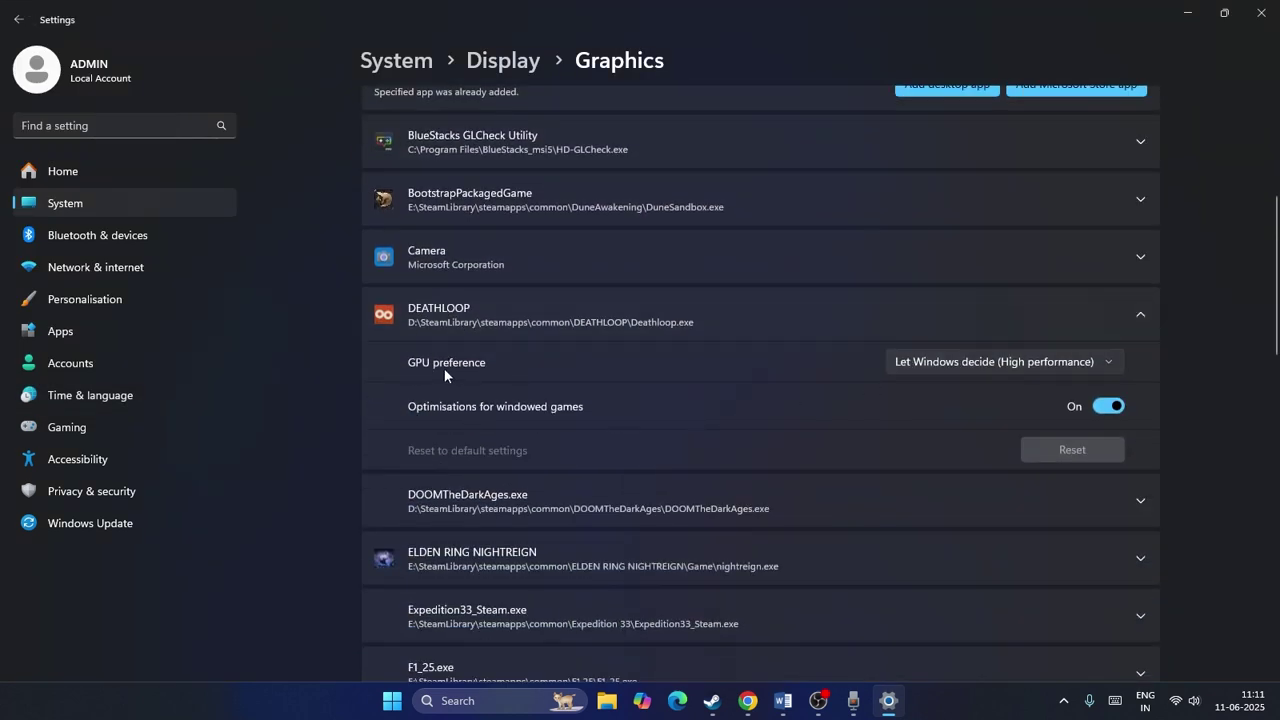
Set DEATHLOOP's GPU preference to High Performance and close Settings
left_click(1114, 366)
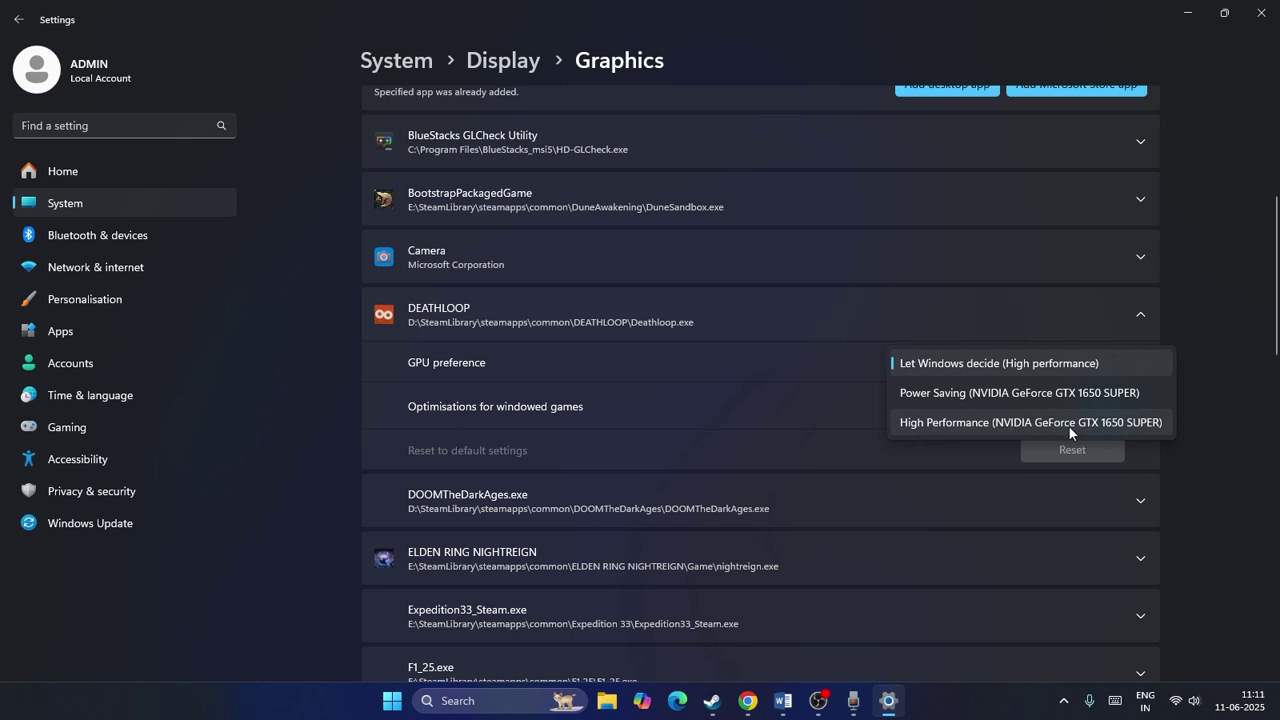
left_click(1133, 421)
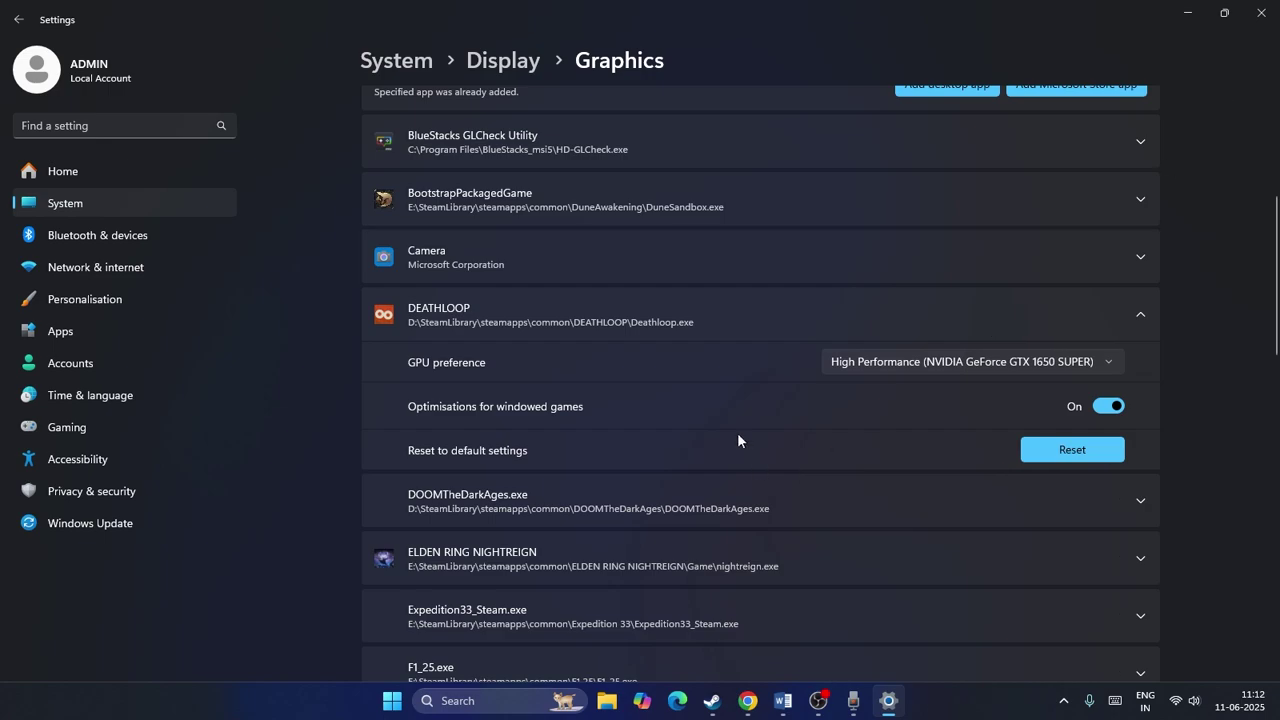
left_click(1261, 12)
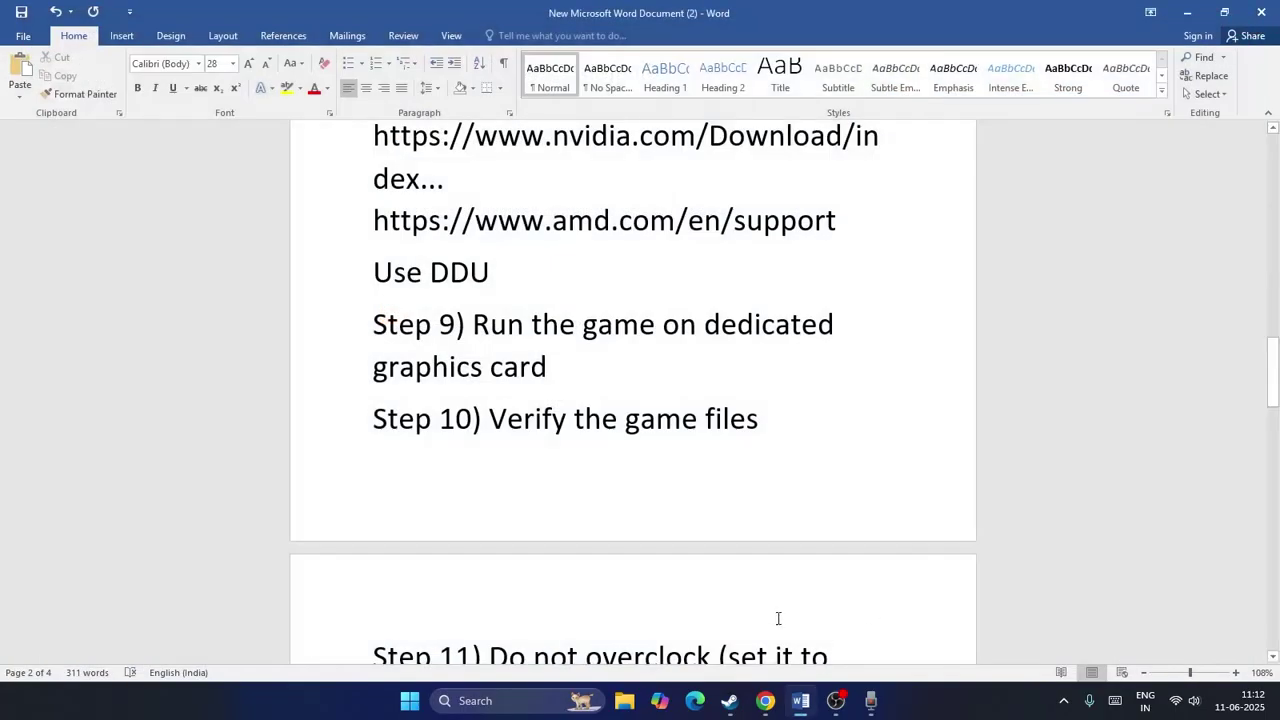
View DEATHLOOP's Installed Files properties in Steam, where Verify integrity of game files lives, then close them
scroll(629, 303, "down", 2)
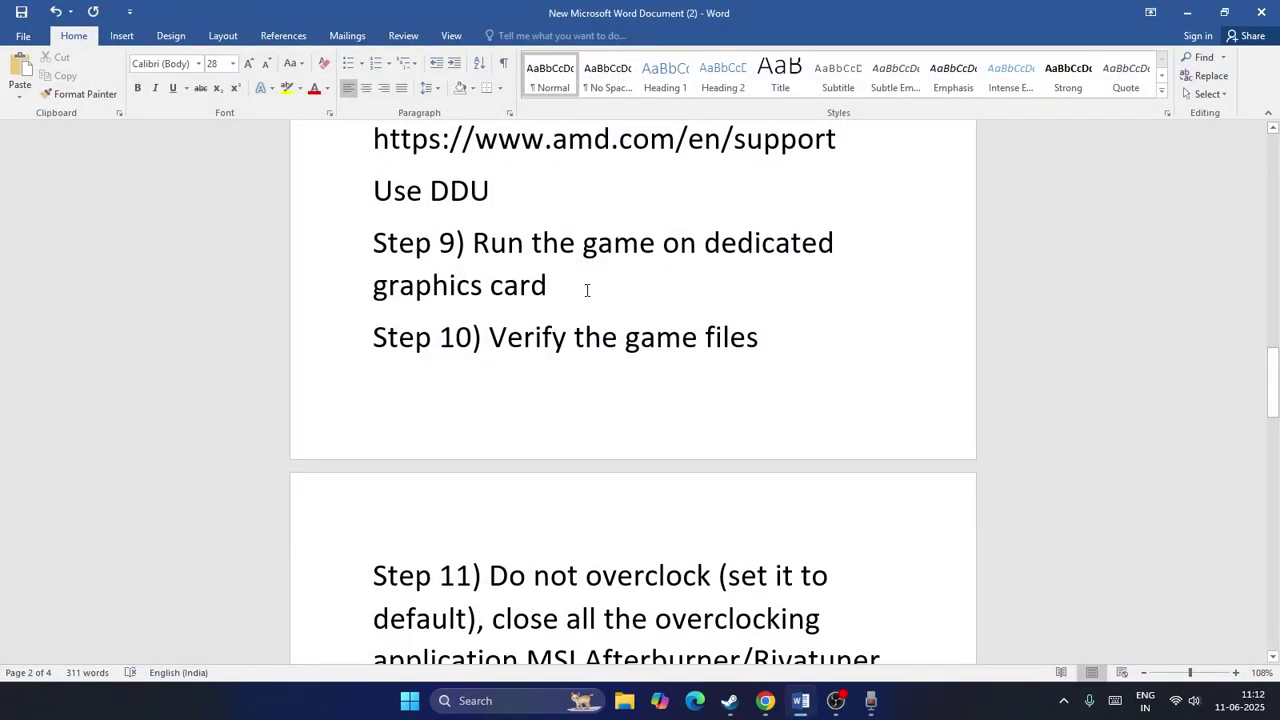
scroll(587, 290, "down", 5)
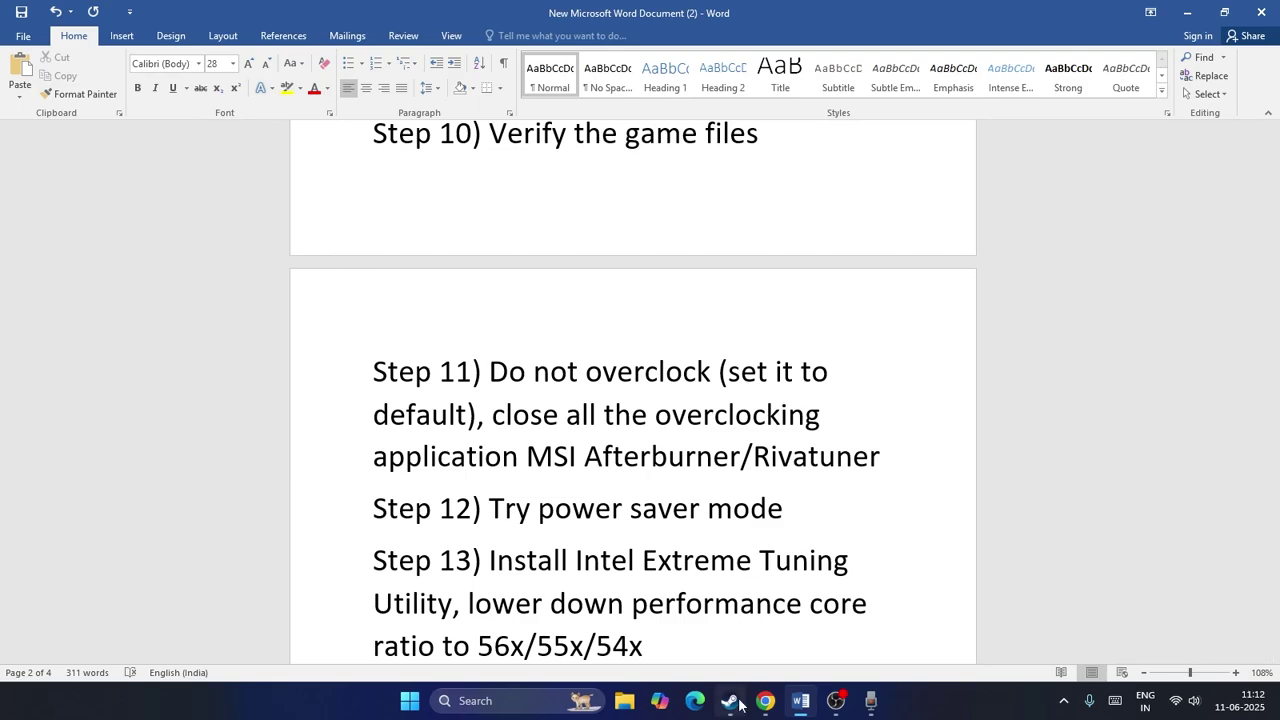
left_click(739, 705)
right_click(138, 464)
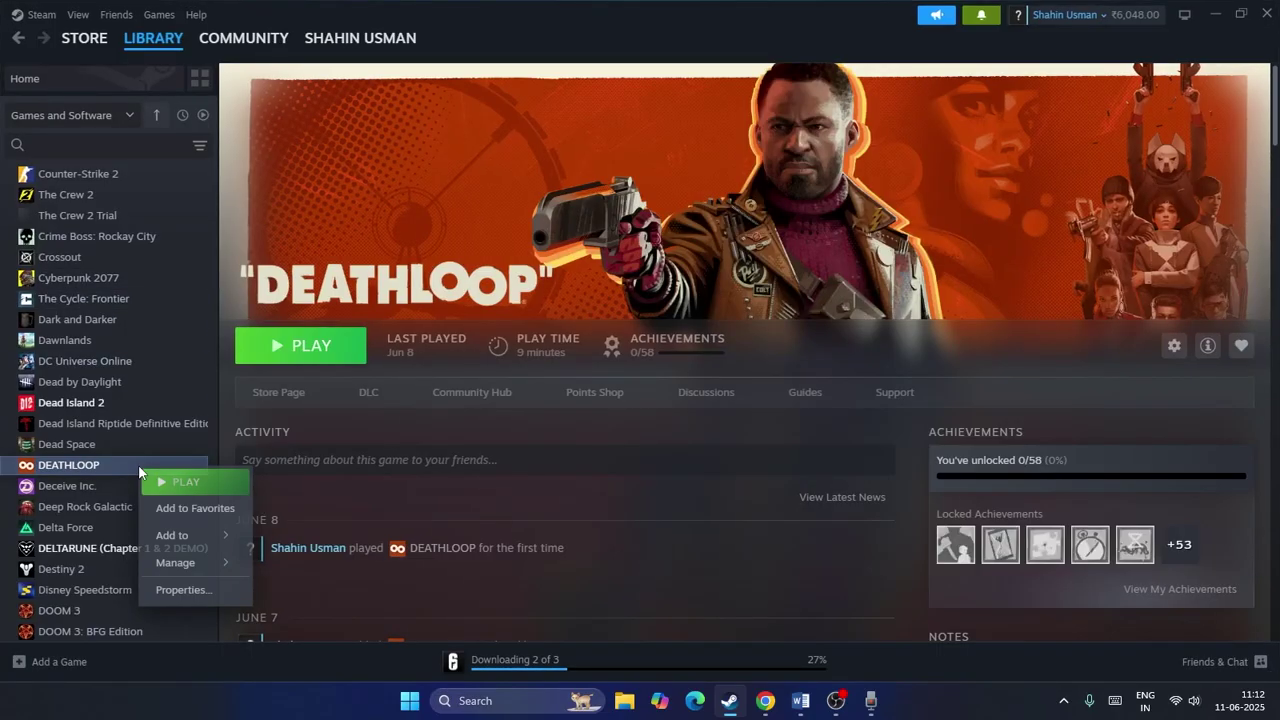
left_click(183, 589)
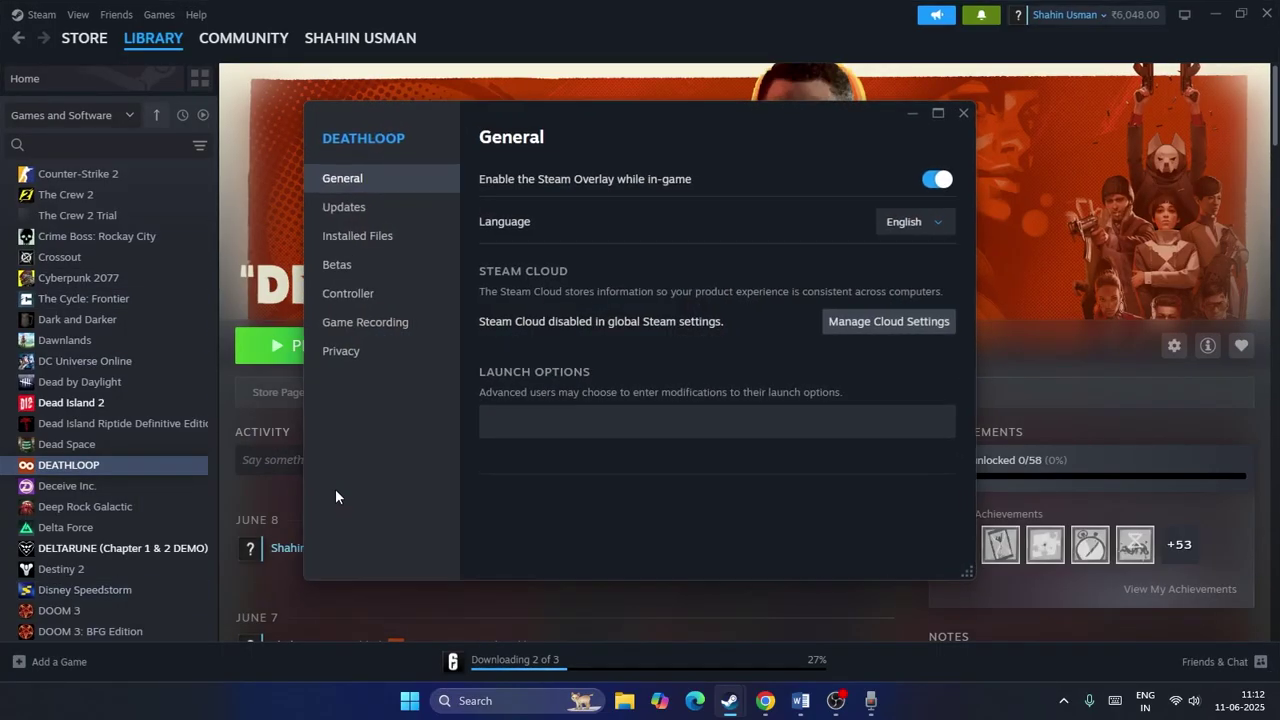
left_click(366, 244)
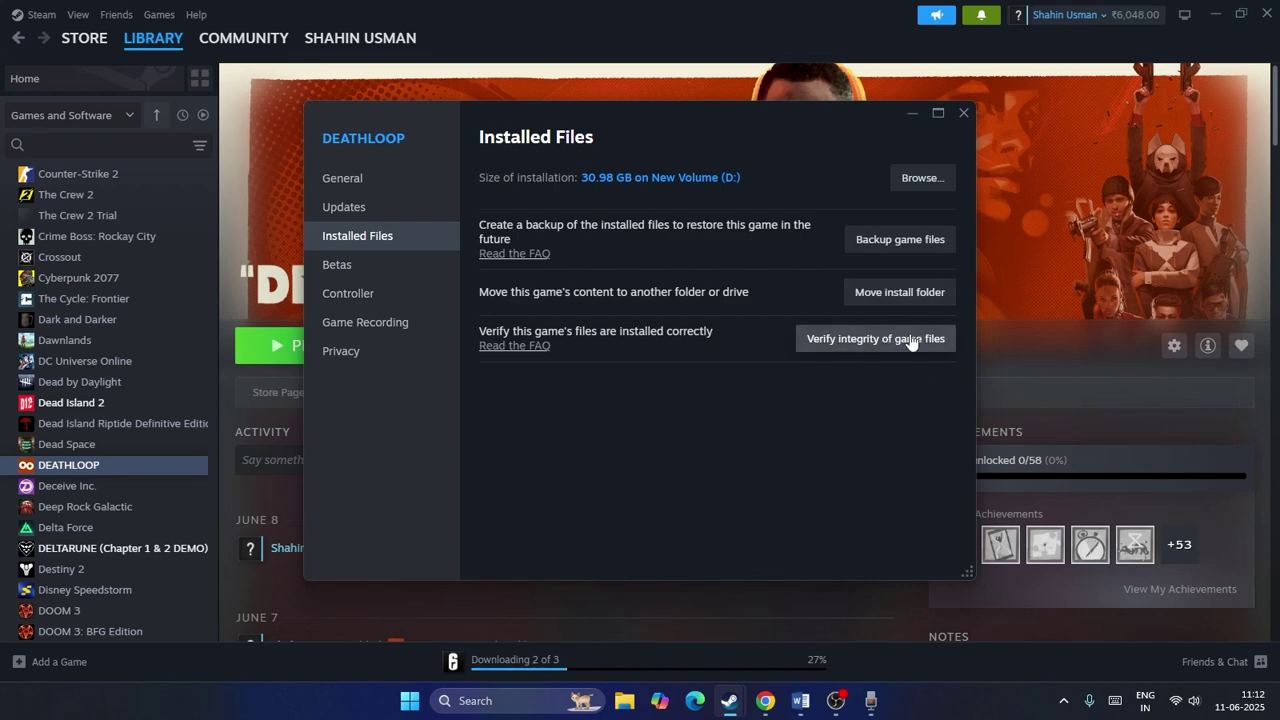
left_click(963, 114)
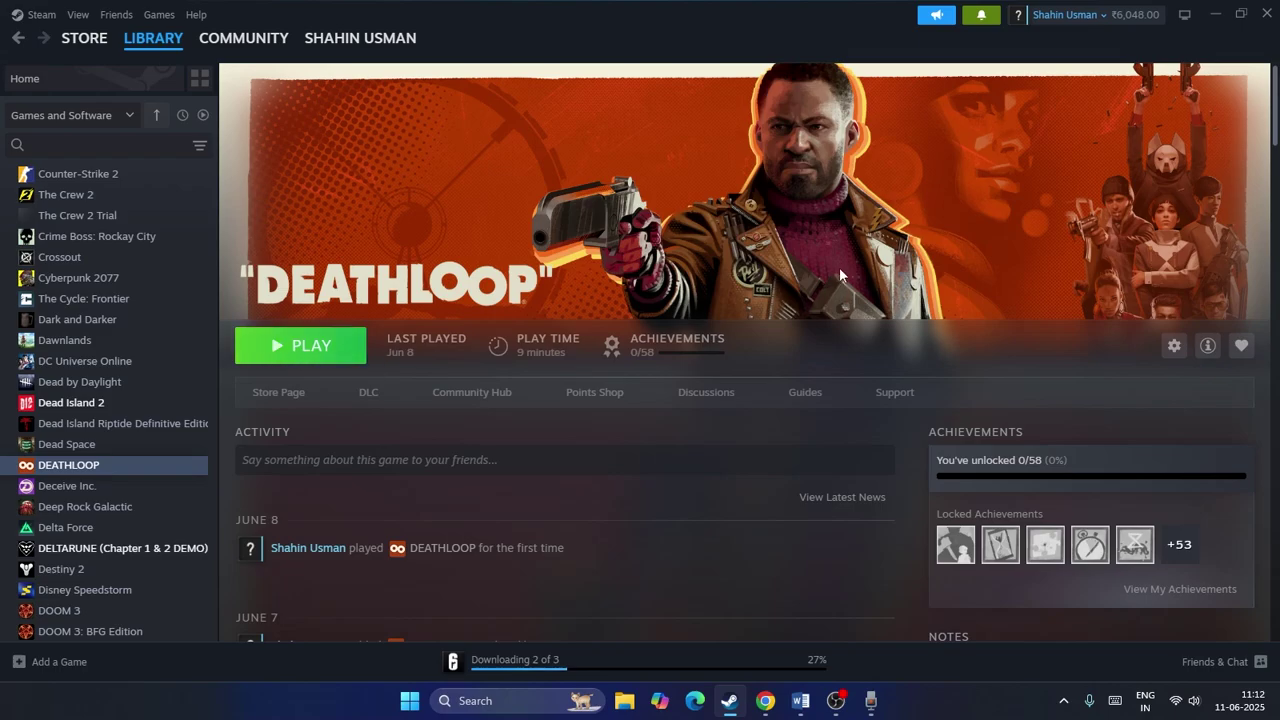
Highlight Step 11's 'Do not overclock' and the MSI Afterburner/Rivatuner names in Word
left_click(800, 700)
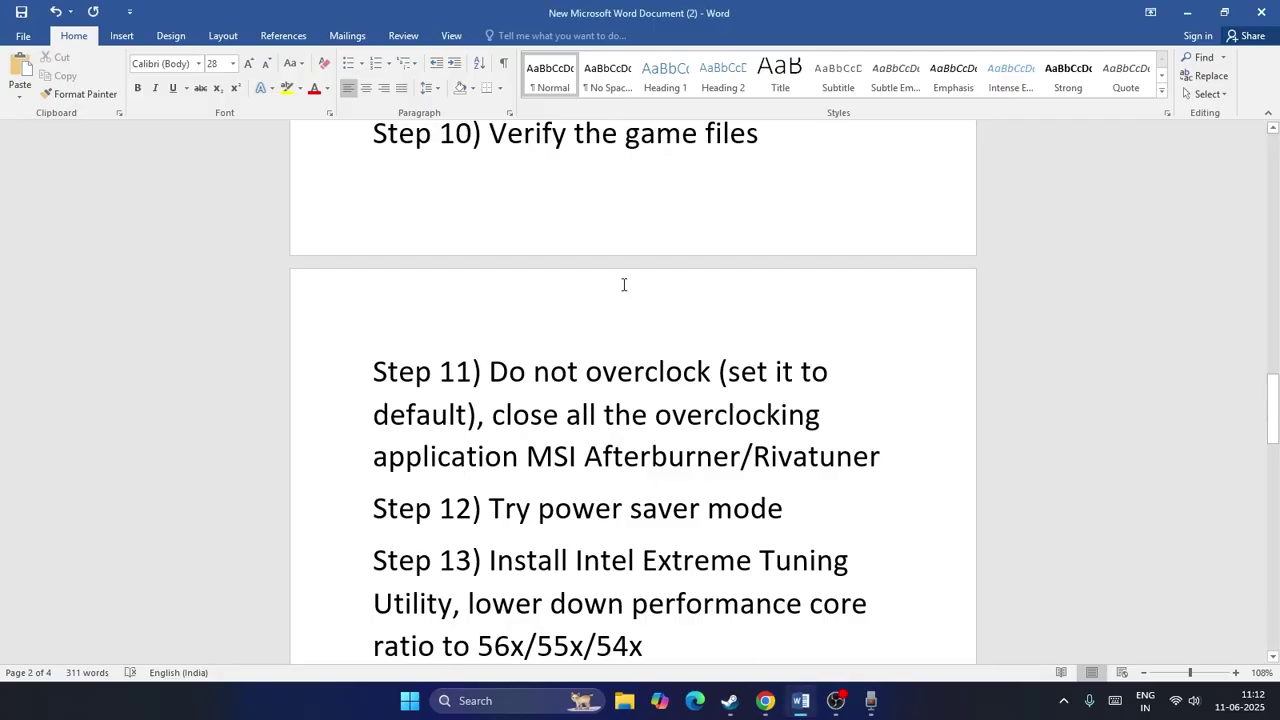
scroll(623, 285, "down", 3)
left_click_drag(490, 249, 580, 250)
left_click(655, 292)
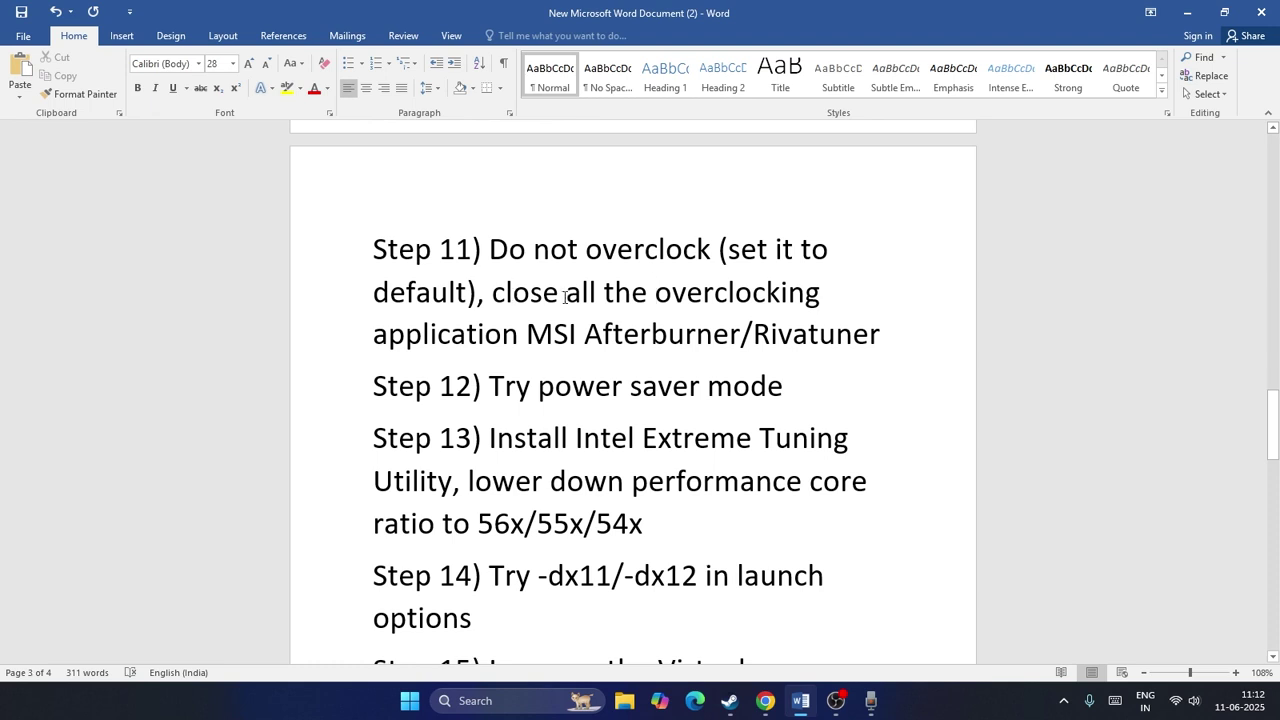
left_click_drag(566, 293, 557, 340)
left_click(914, 390)
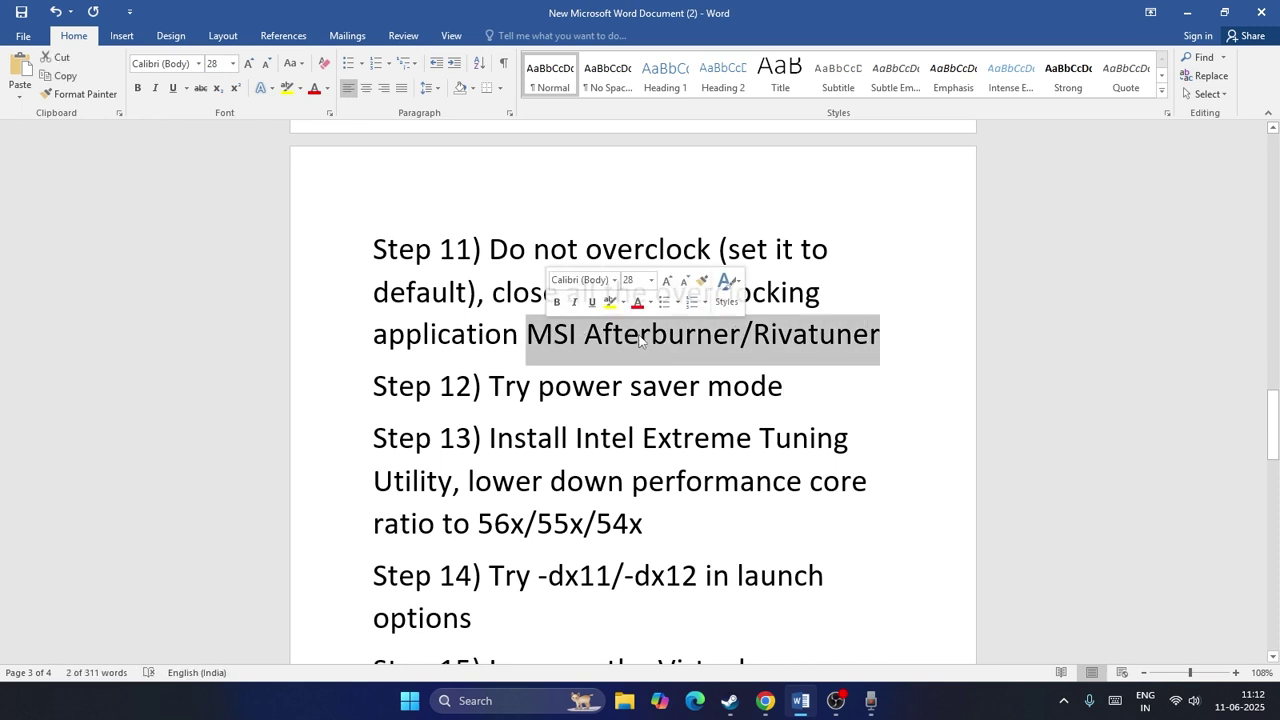
left_click(899, 344)
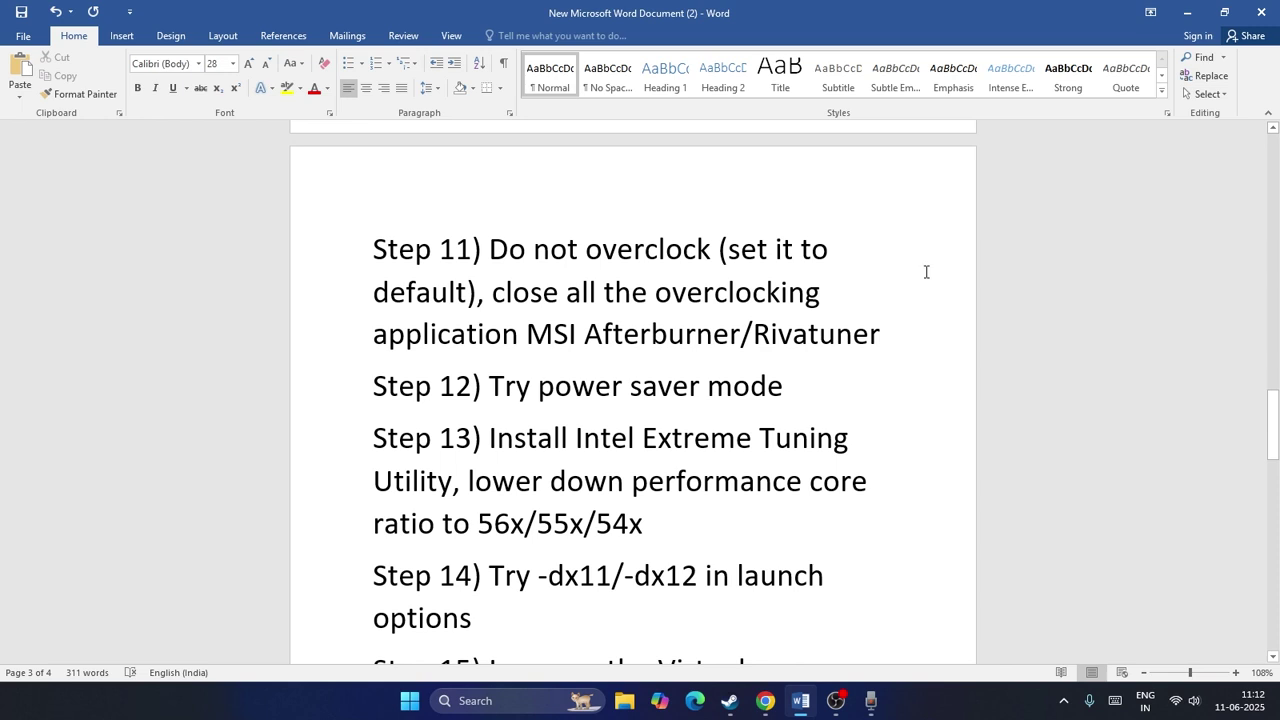
left_click(470, 700)
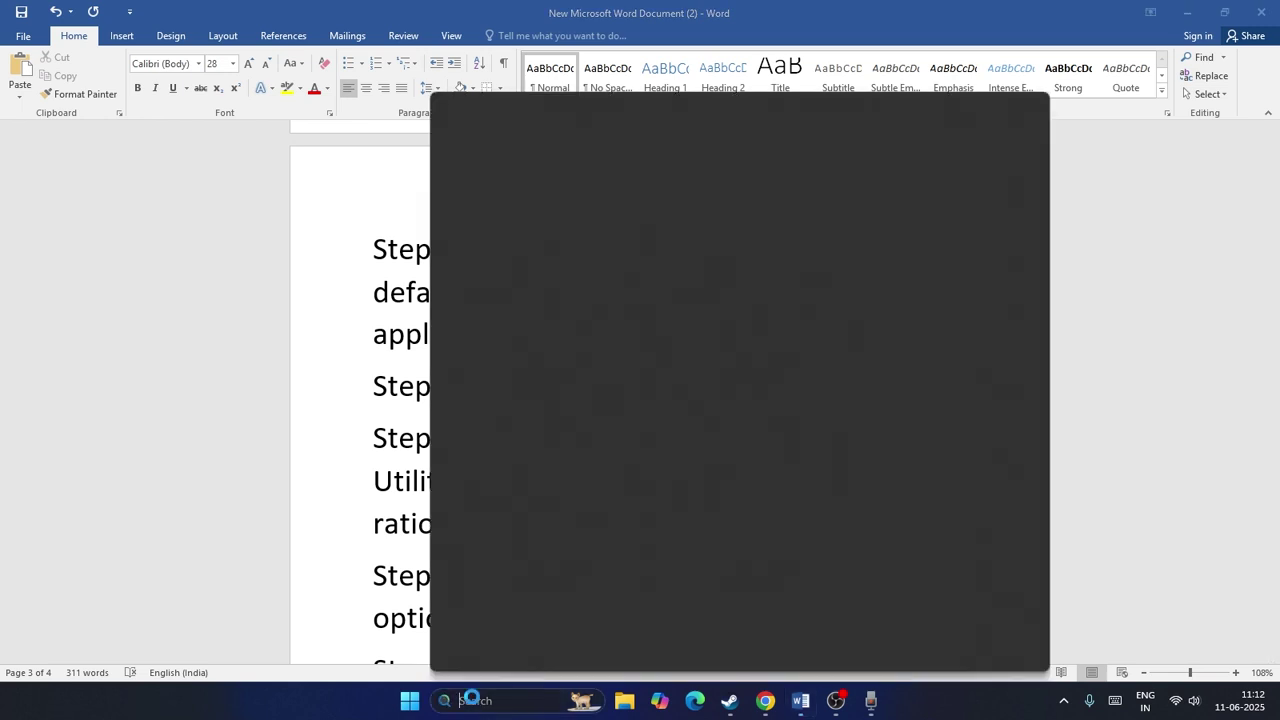
type("task Manager")
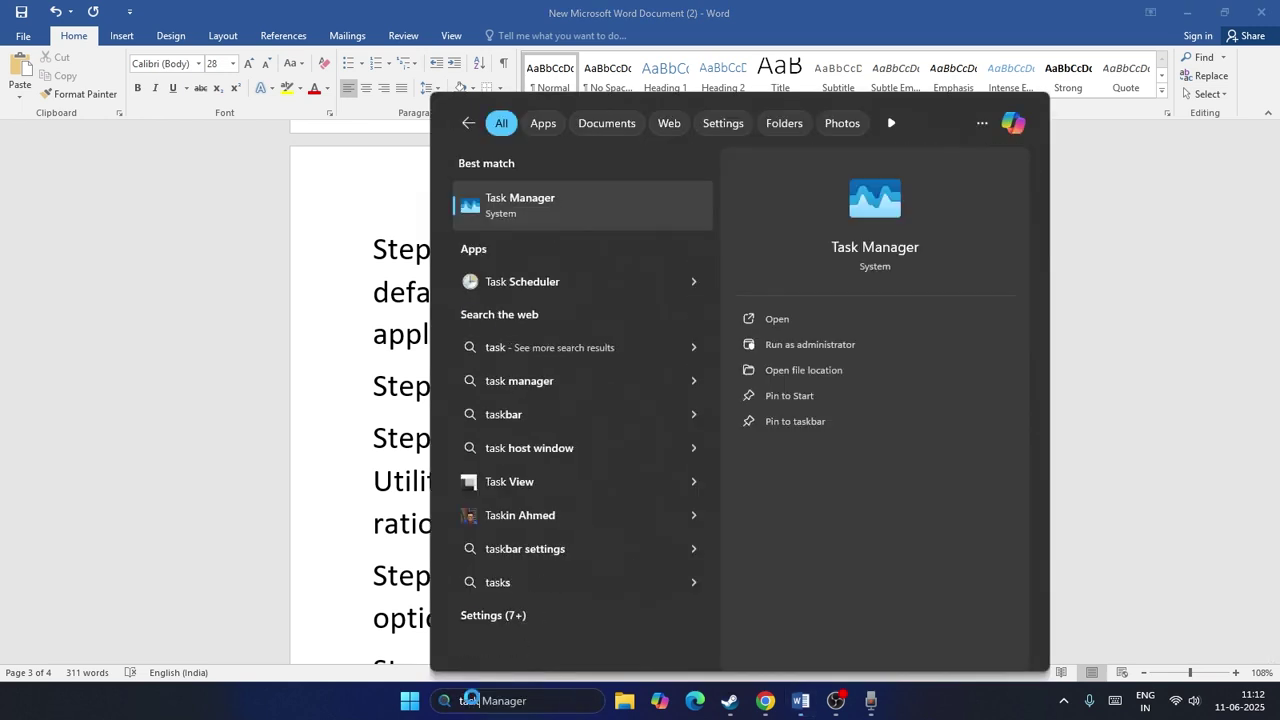
left_click(637, 211)
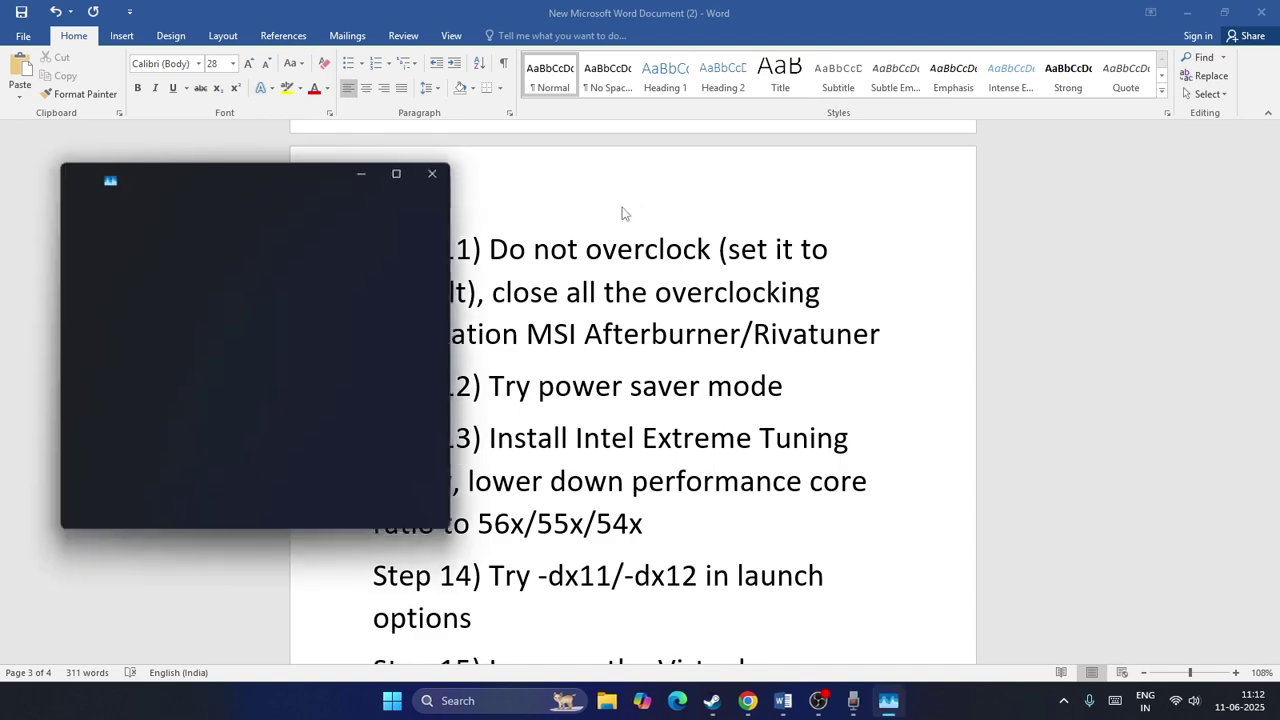
left_click(396, 174)
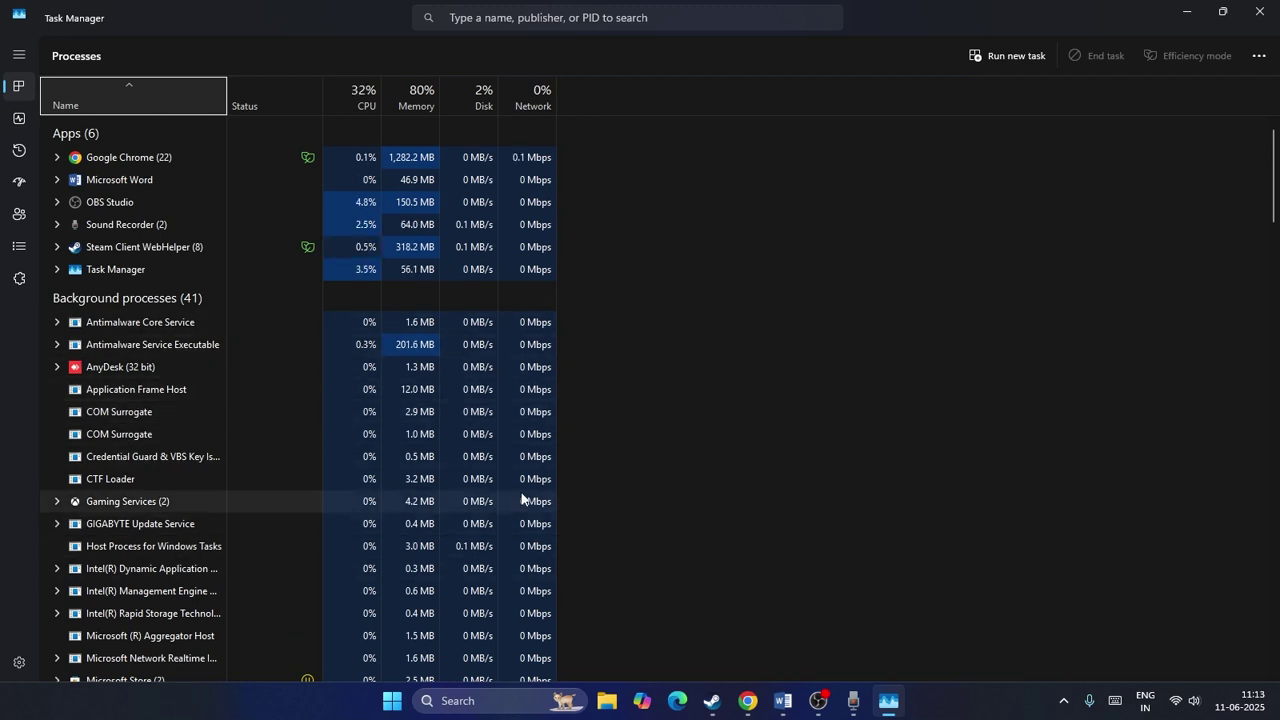
left_click(1260, 20)
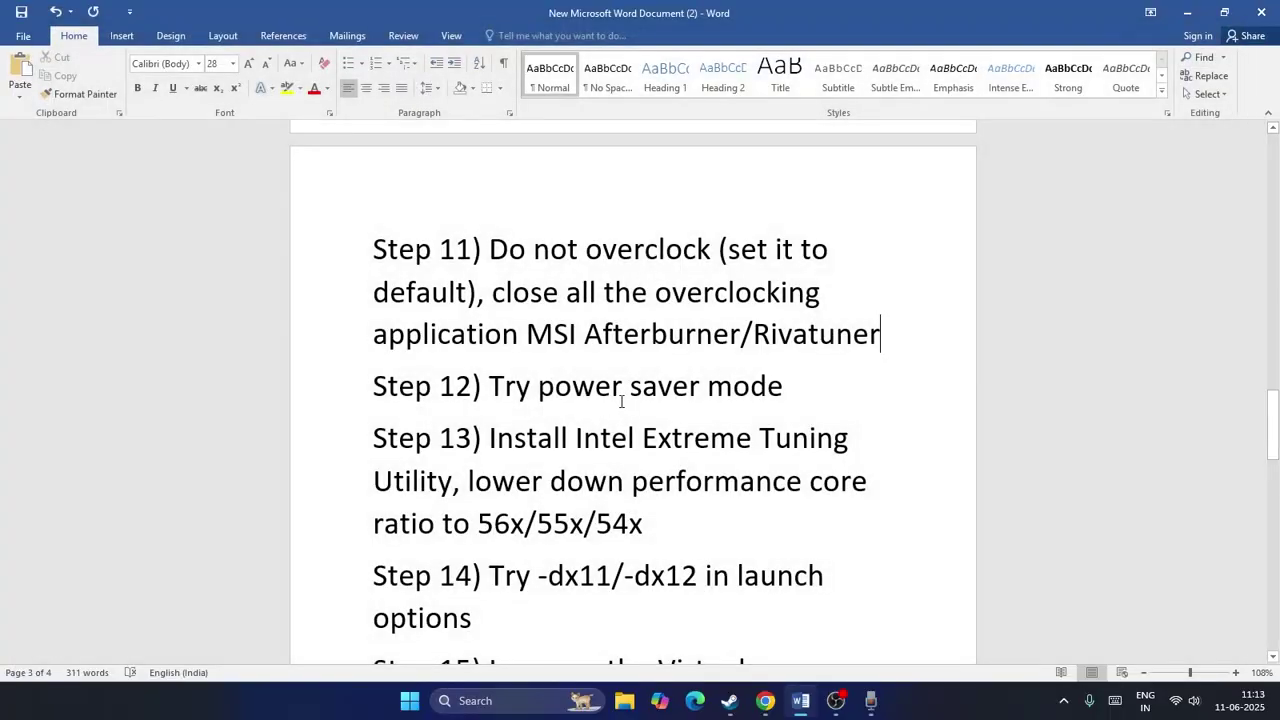
Highlight the Step 12 power saver tip and the Step 13 Intel XTU instructions
scroll(707, 248, "down", 2)
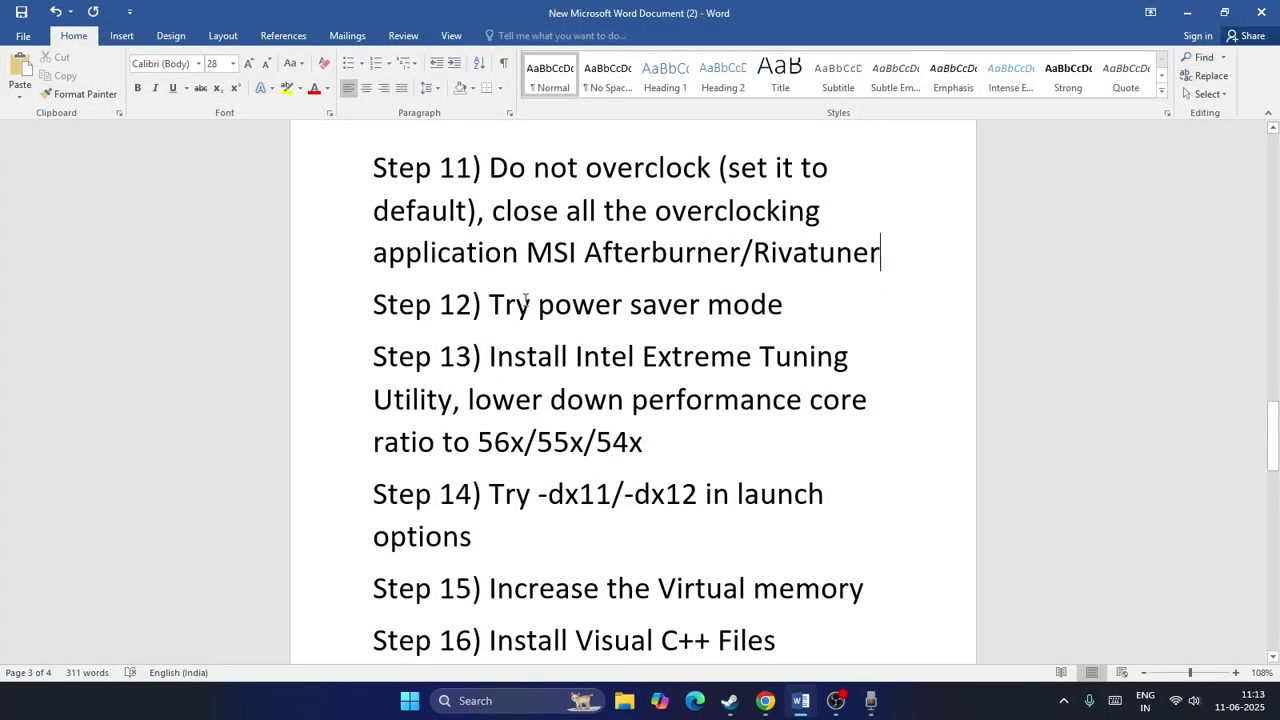
left_click_drag(491, 302, 785, 306)
left_click(840, 318)
scroll(840, 318, "down", 2)
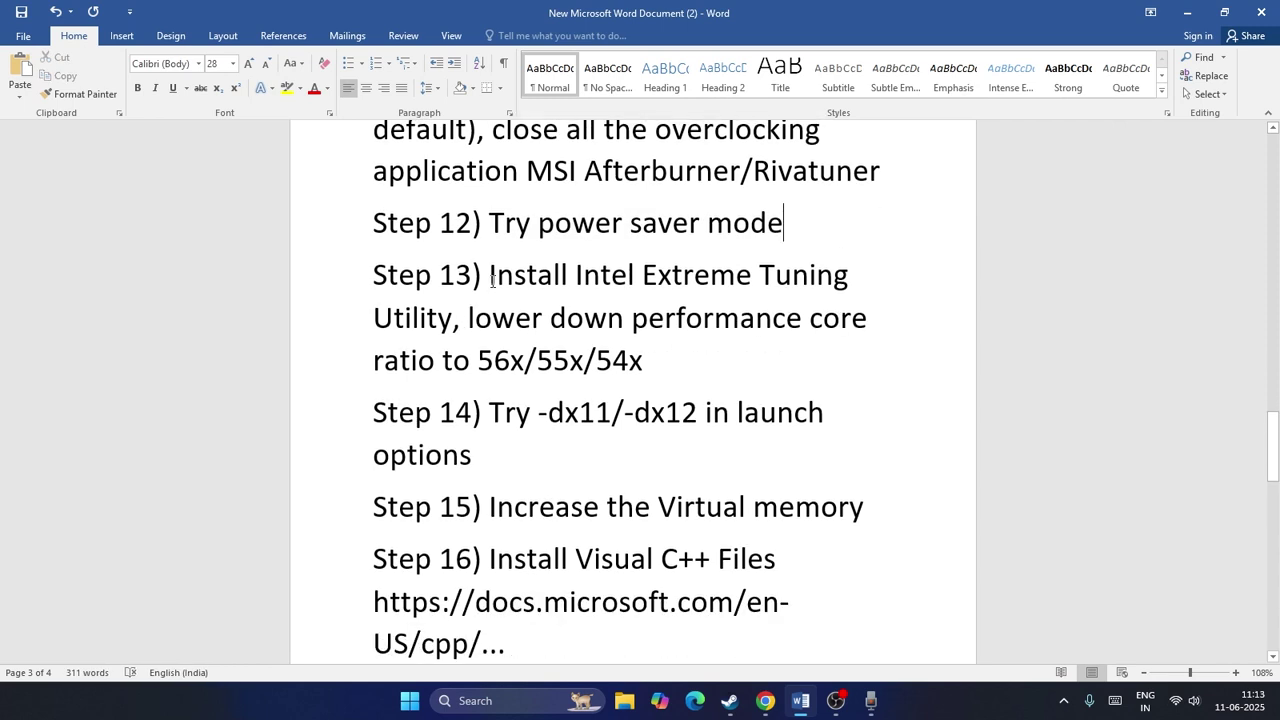
left_click_drag(491, 278, 643, 362)
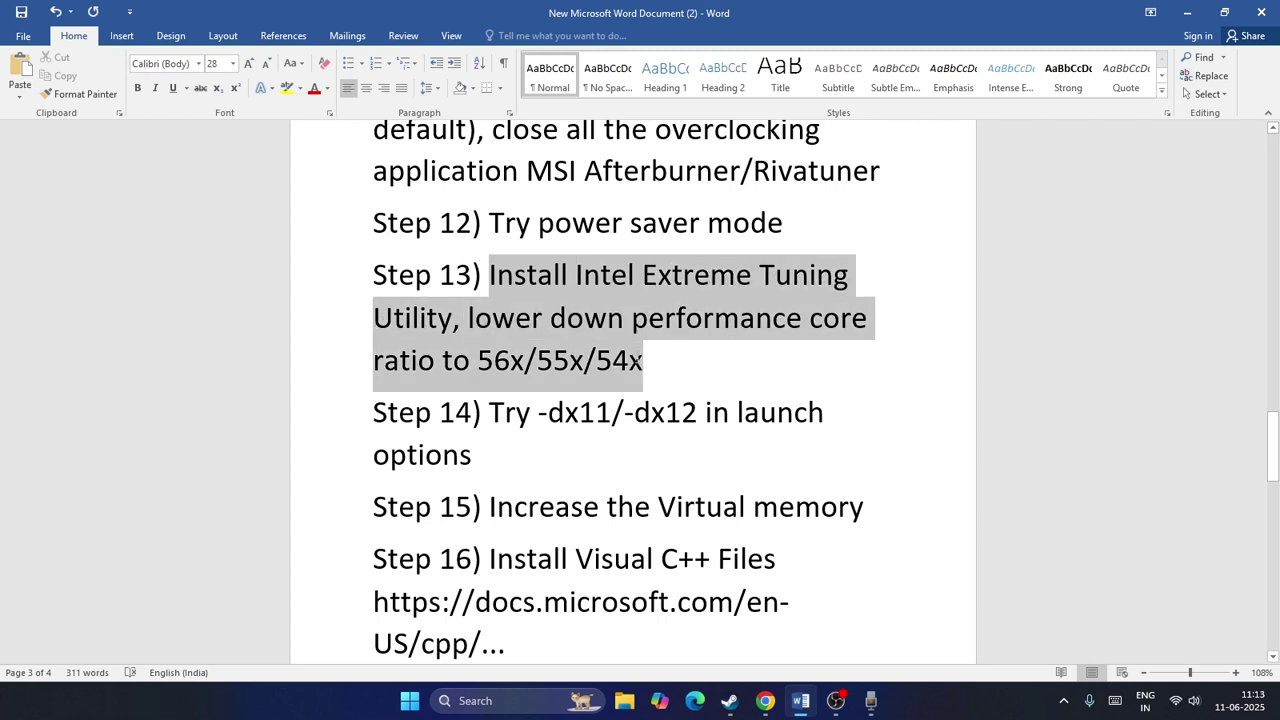
left_click(660, 363)
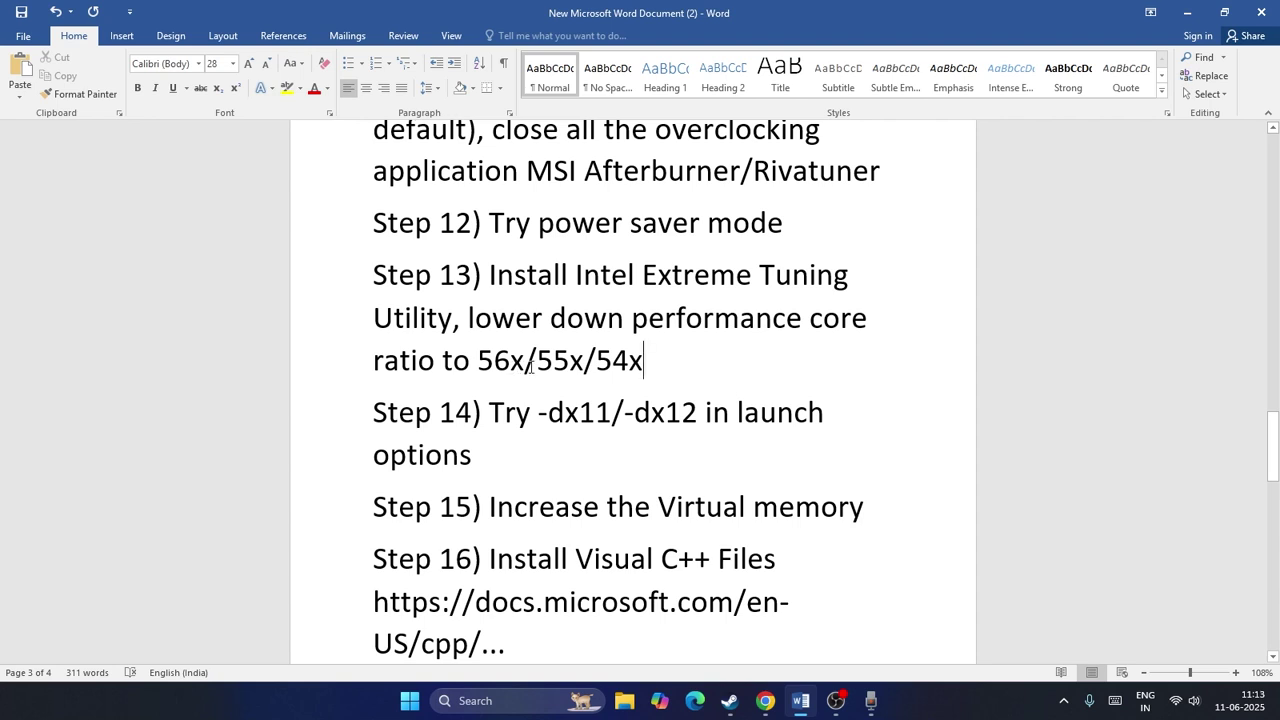
left_click_drag(650, 364, 465, 277)
left_click(743, 370)
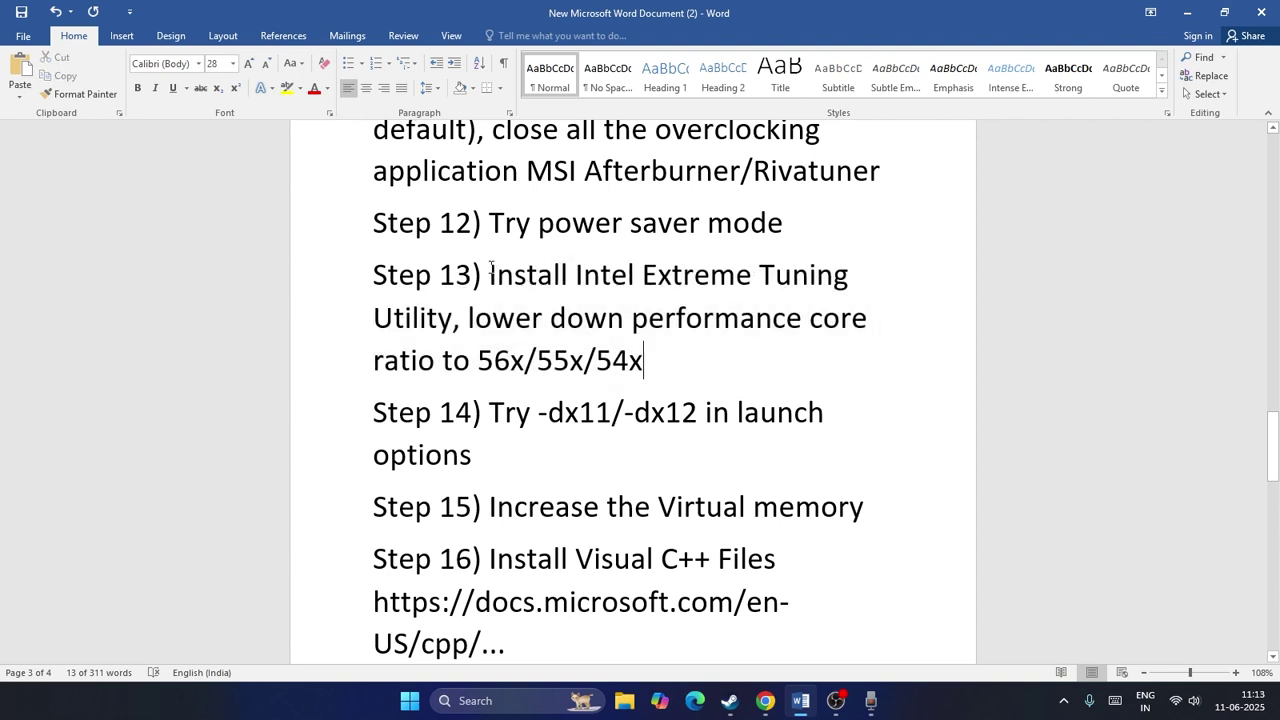
Highlight Step 14's -dx11/-dx12 launch options, then minimize Word
scroll(717, 275, "down", 1)
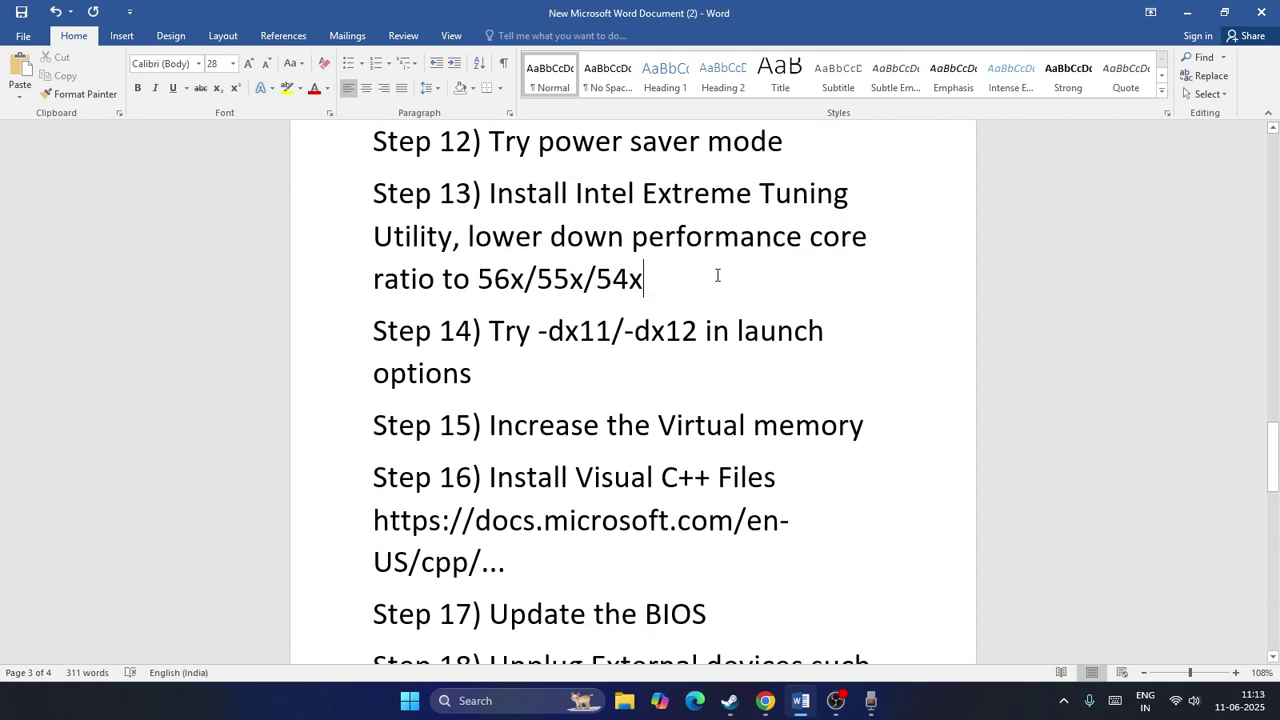
left_click(541, 334)
key("BackSpace")
left_click_drag(542, 332, 700, 334)
left_click(871, 345)
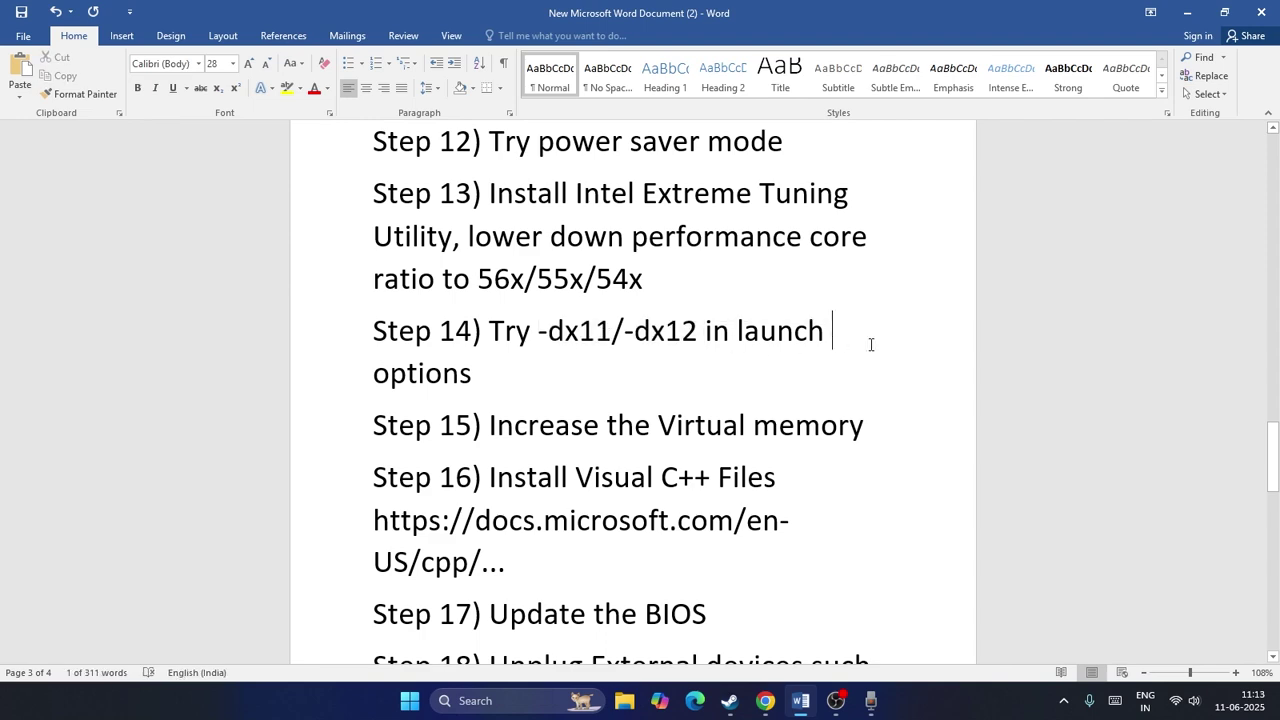
left_click(1187, 12)
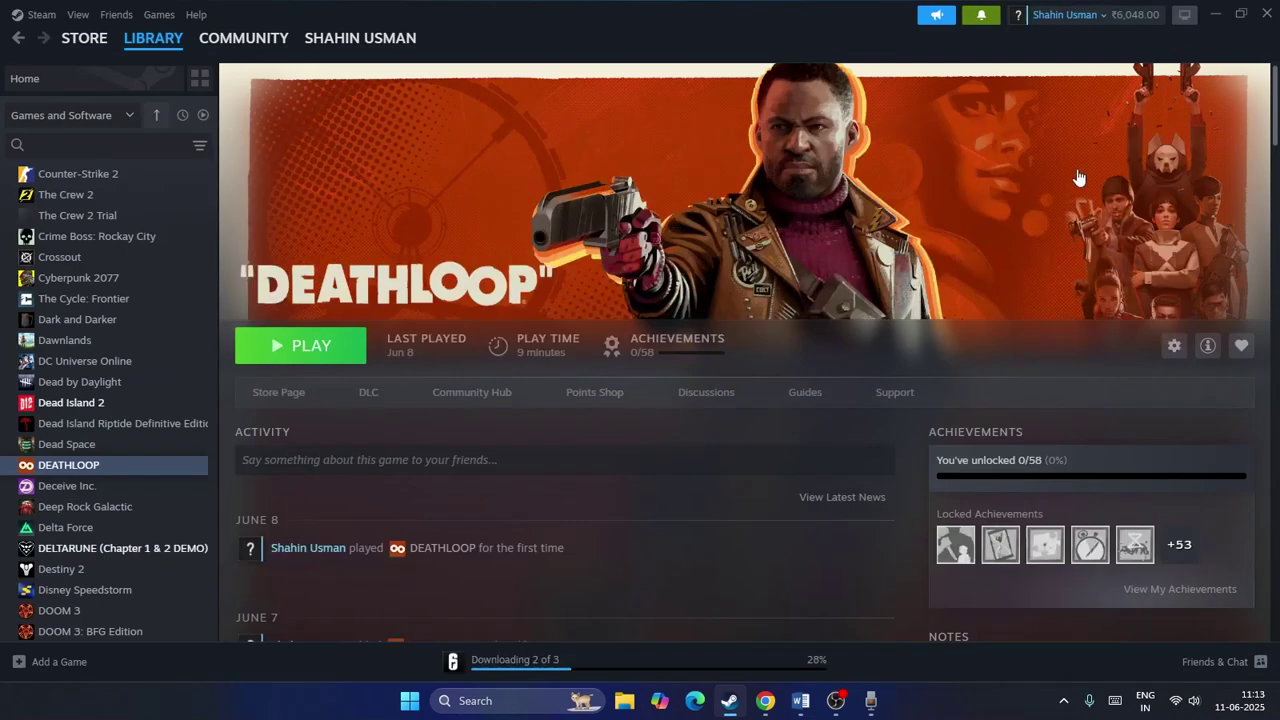
Delete -dx12 from DEATHLOOP's Launch Options in Steam Properties, leaving the field empty
right_click(70, 465)
left_click(140, 593)
left_click(546, 433)
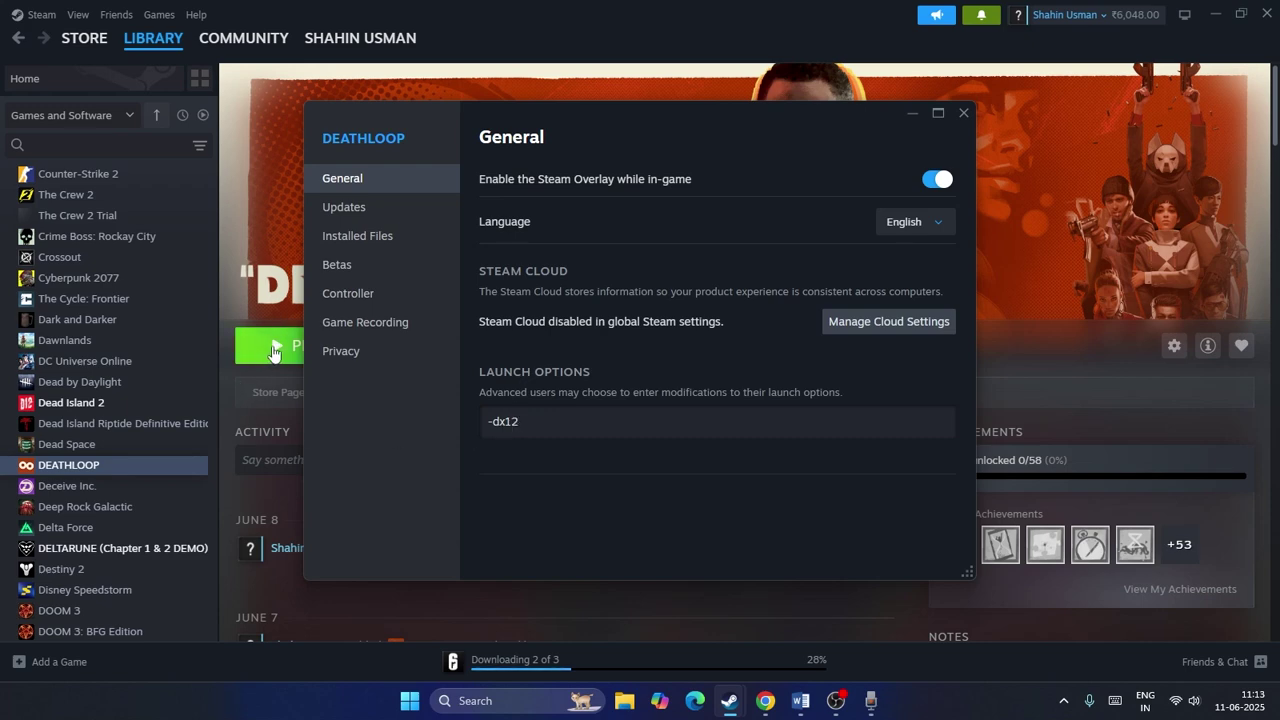
left_click_drag(512, 424, 476, 423)
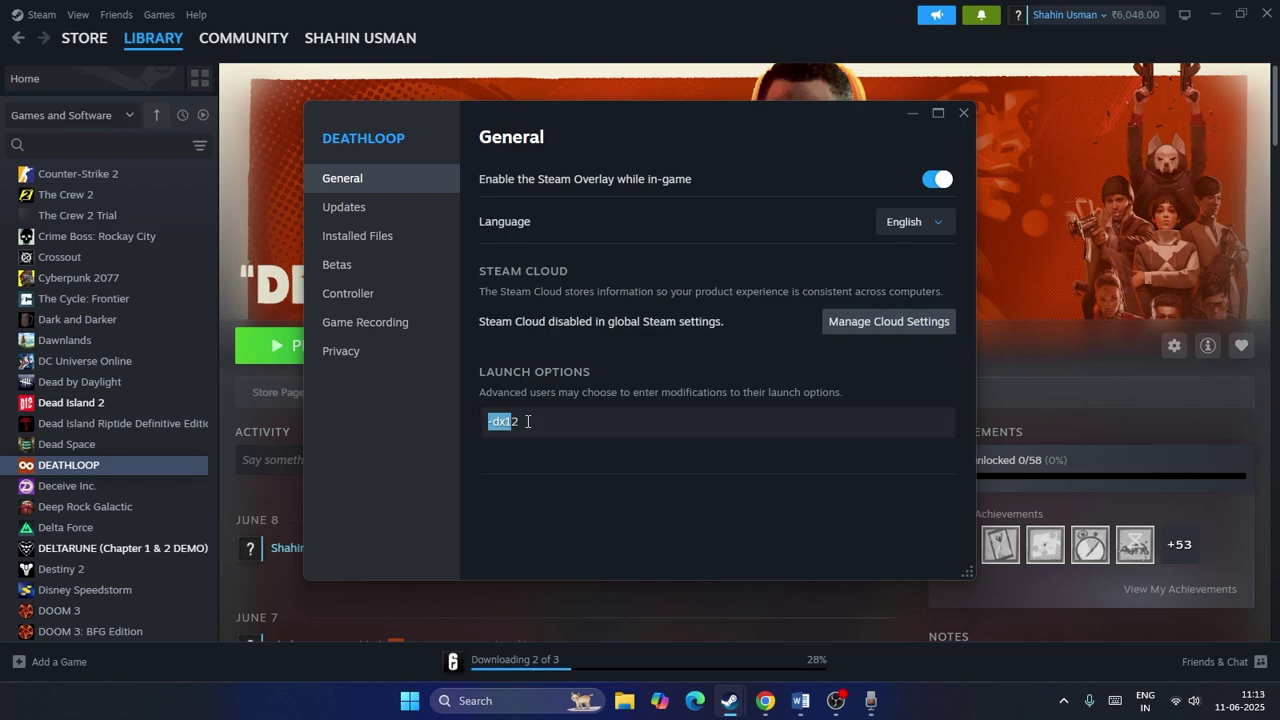
double_click(528, 421)
left_click(480, 421, "shift")
key("BackSpace")
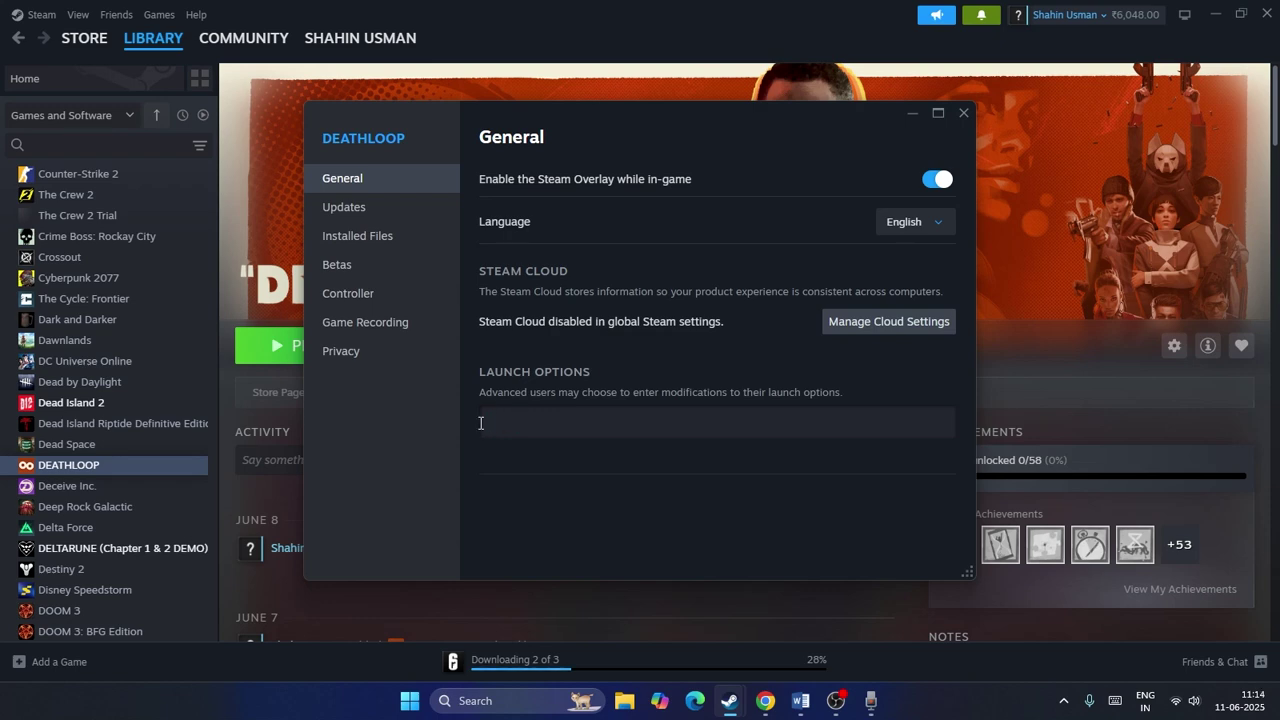